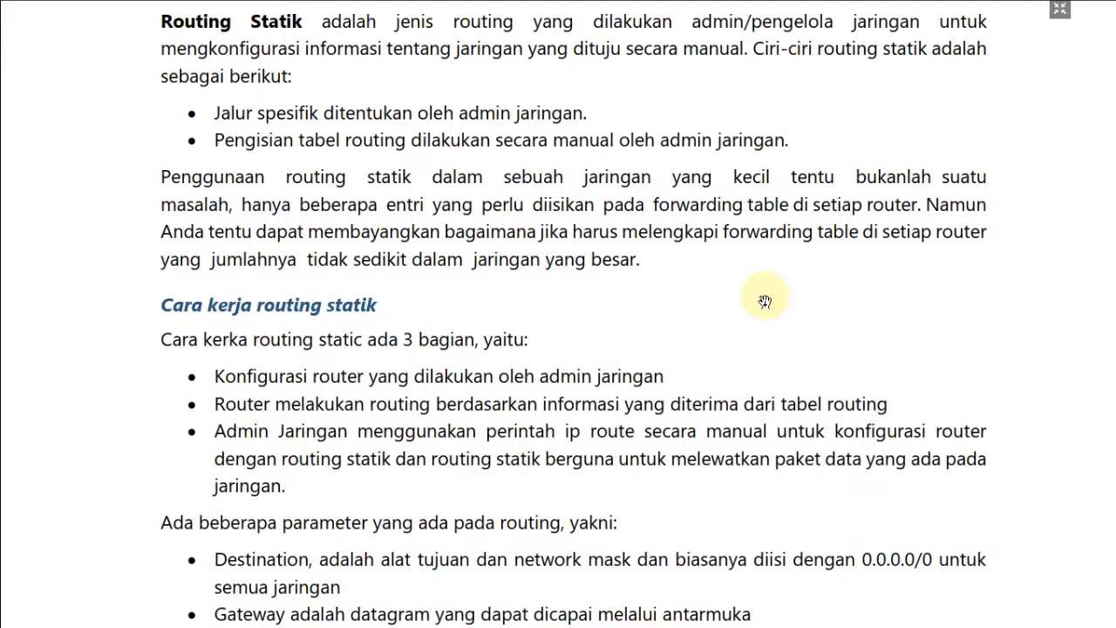
Step: Read the module's static routing theory through to the three-router topology in the experiment scenario
scroll(765, 301, "down", 5)
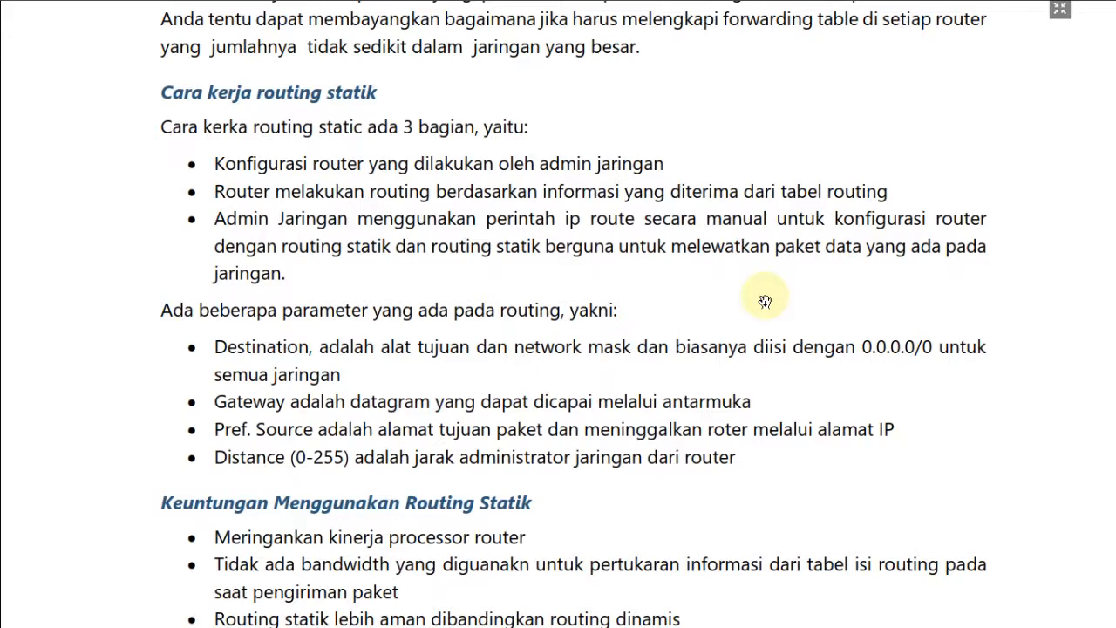
scroll(764, 301, "down", 1)
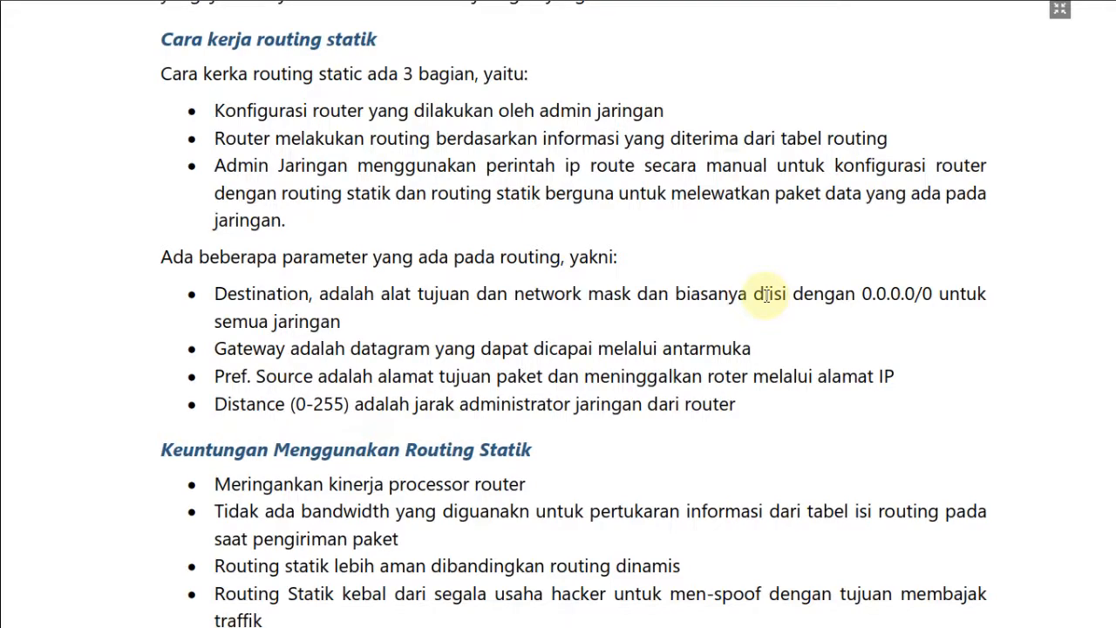
scroll(765, 295, "down", 3)
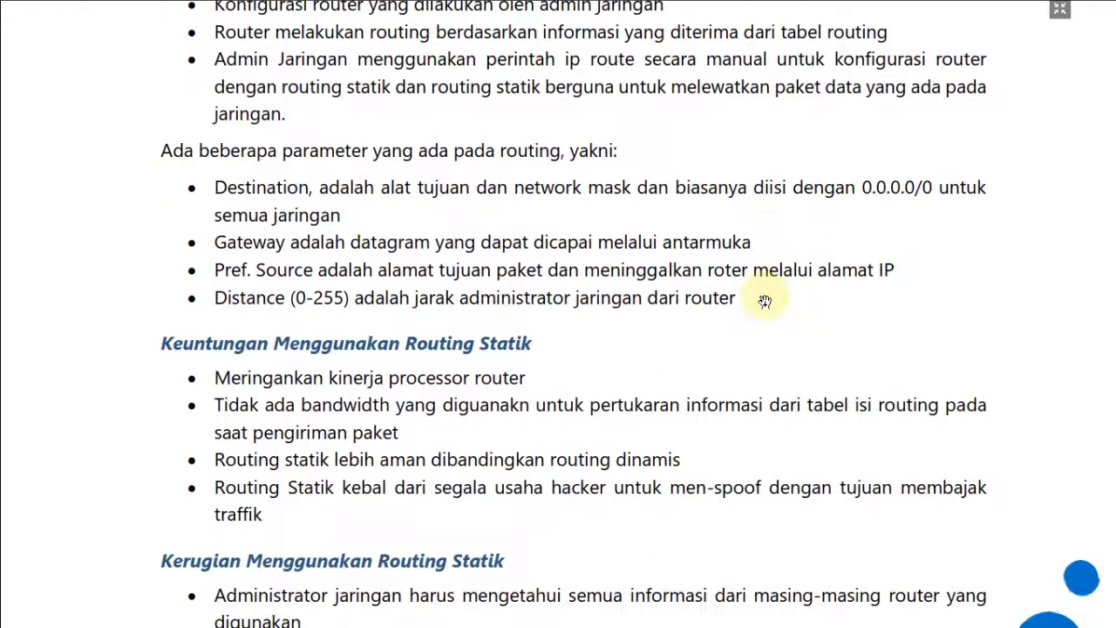
scroll(764, 301, "down", 10)
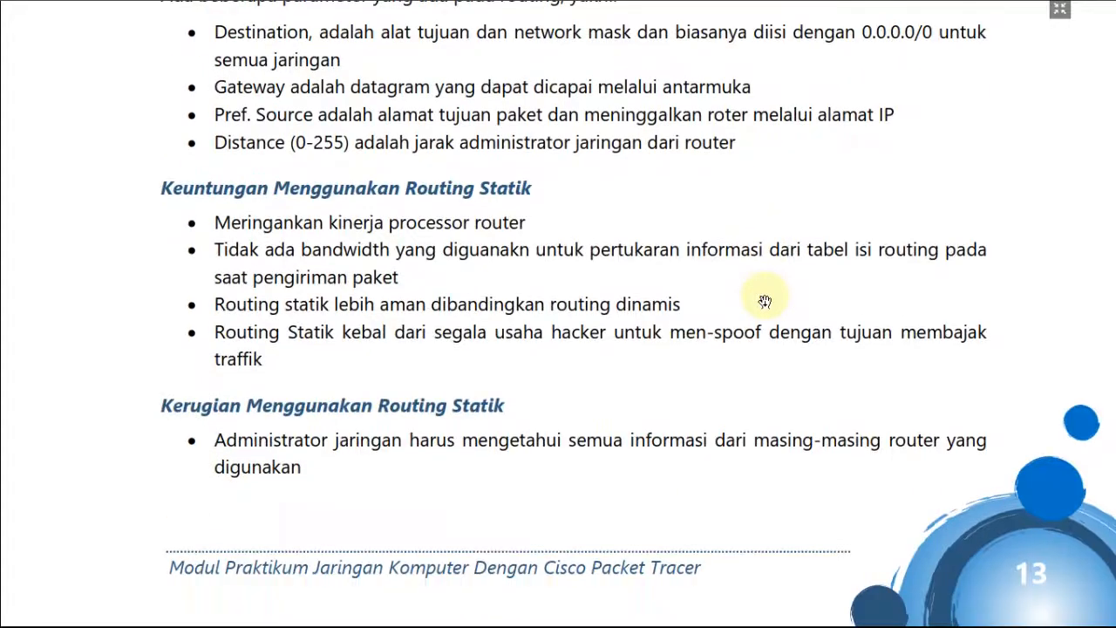
scroll(765, 301, "down", 2)
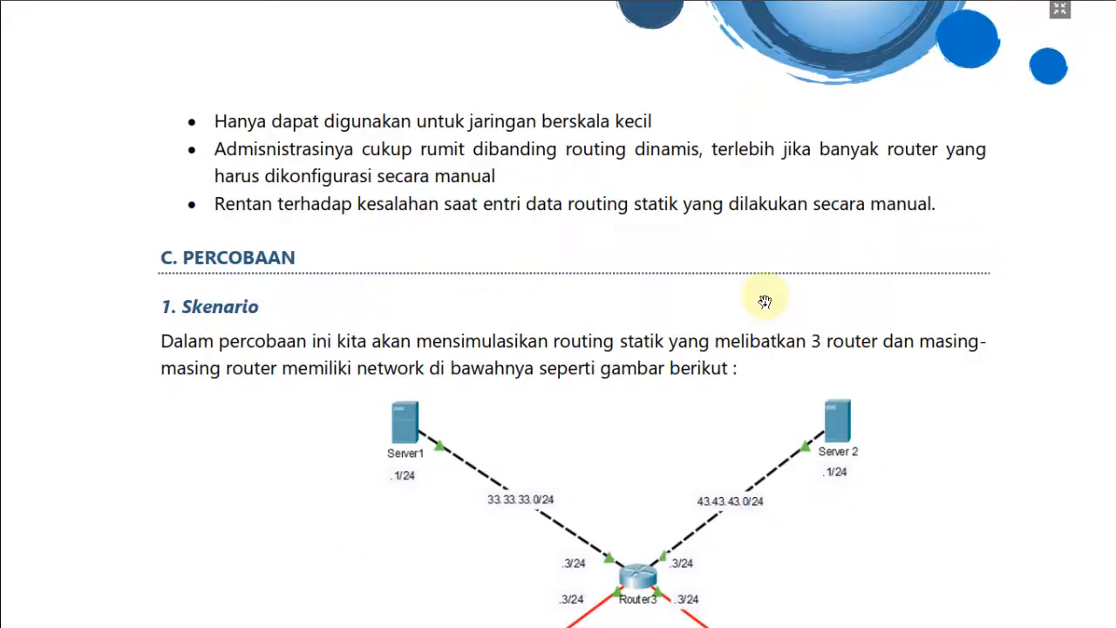
scroll(764, 301, "down", 6)
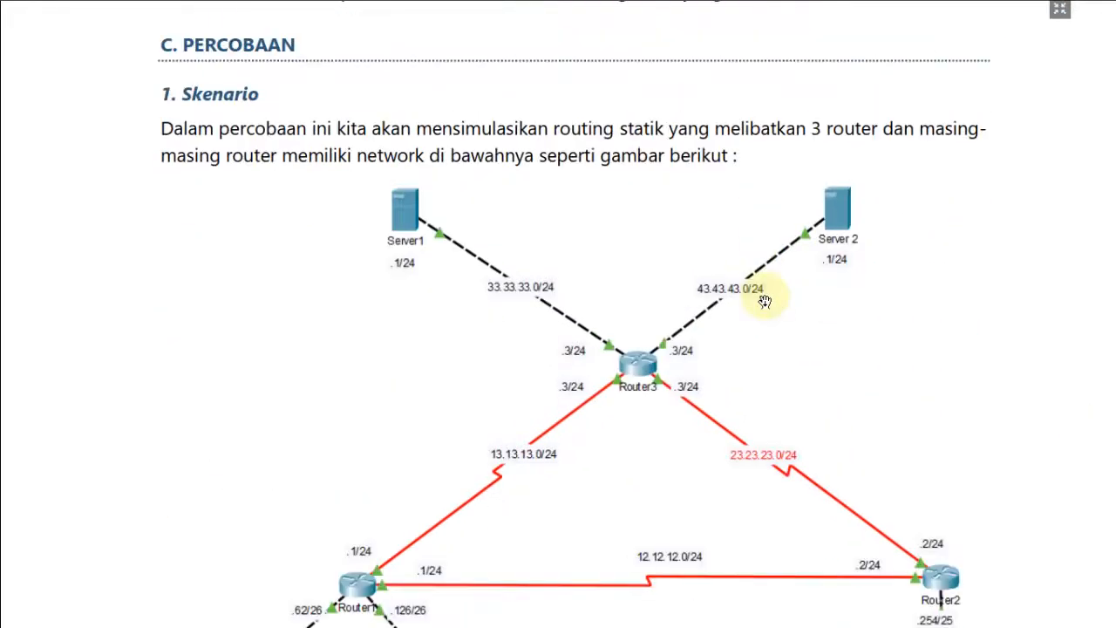
scroll(765, 301, "down", 2)
scroll(764, 301, "down", 5)
Step: Switch to Cisco Packet Tracer and shift PC 2 slightly down and toward PC 1 in the topology
key("alt+Tab")
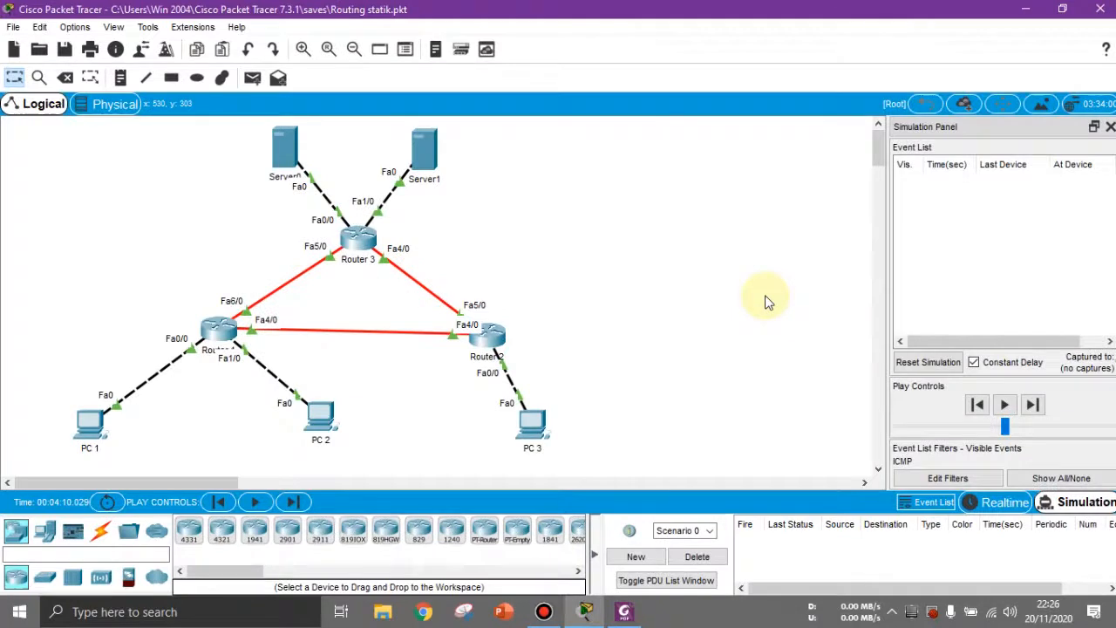
left_click(373, 288)
left_click_drag(323, 433, 318, 434)
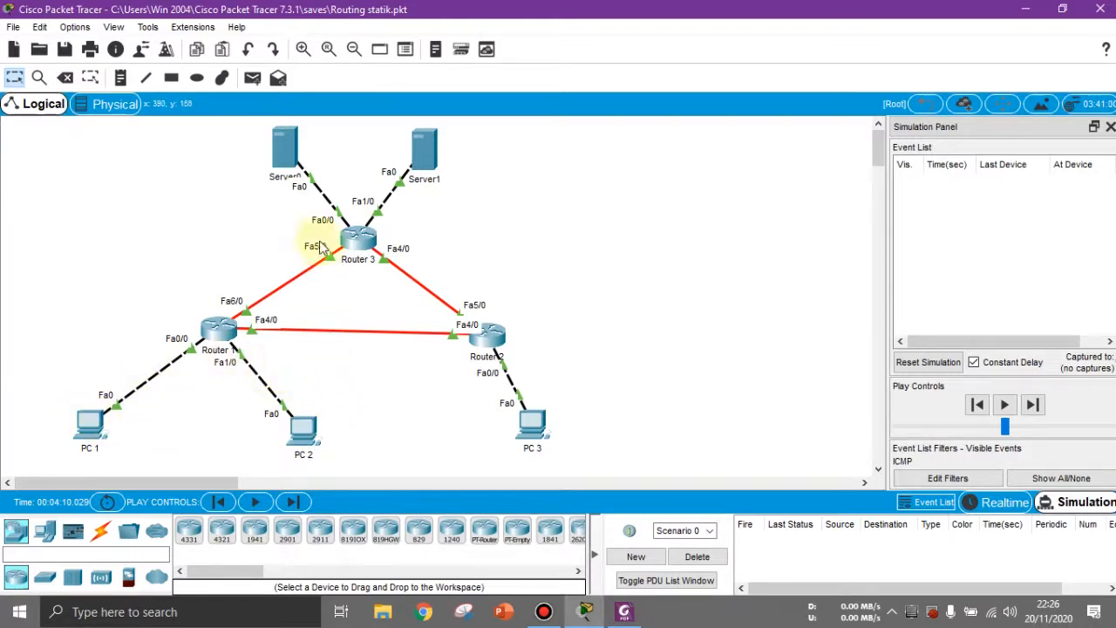
Step: Check PC 1's IPv4 address, subnet mask and default gateway in its IP Configuration, and close the device window
left_click(89, 417)
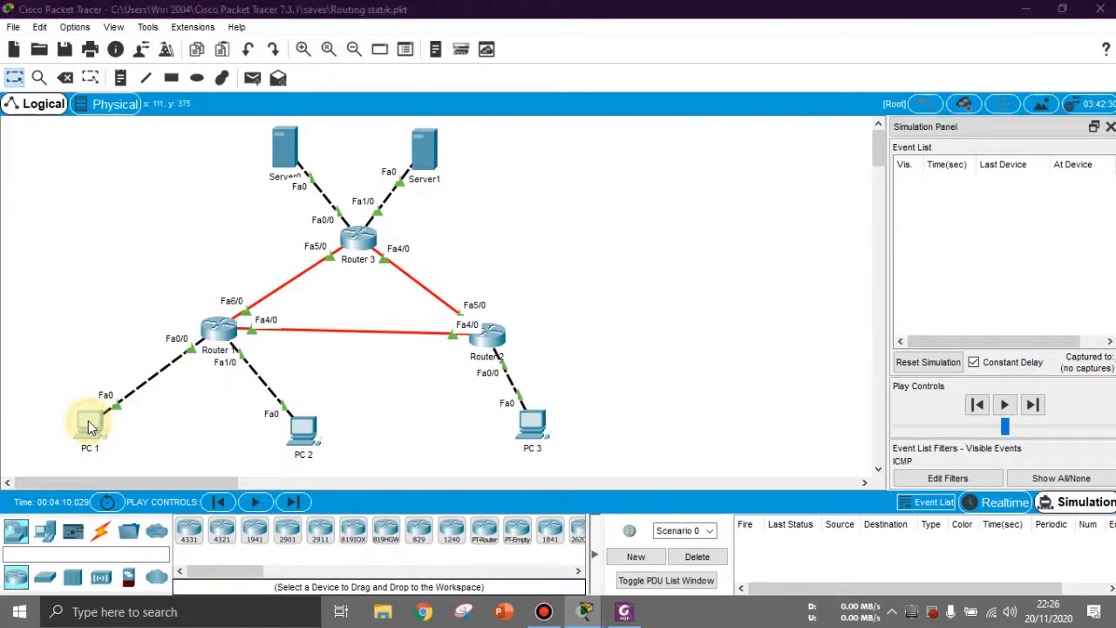
left_click(433, 116)
left_click(464, 106)
left_click(514, 106)
left_click(479, 107)
left_click(416, 164)
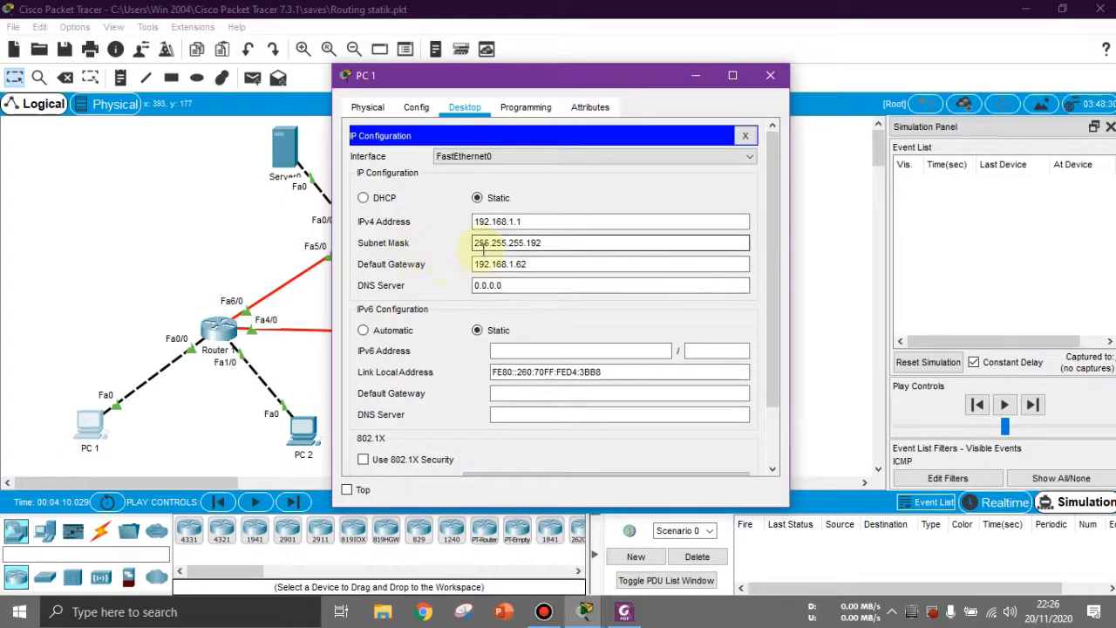
left_click(770, 75)
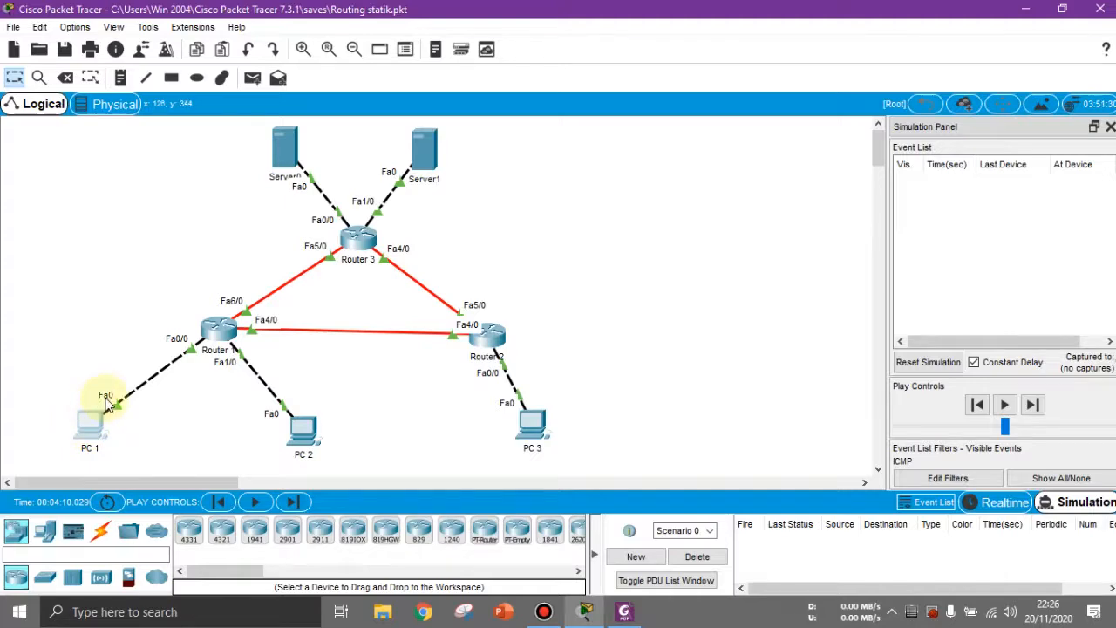
left_click(155, 428)
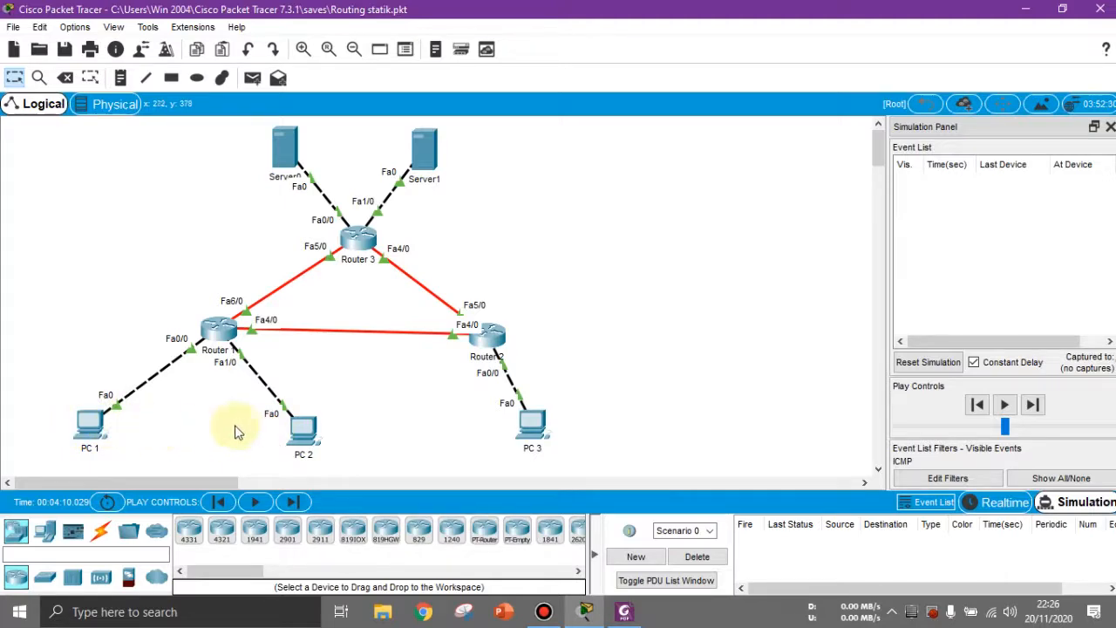
Step: Check PC 2's IPv4 address, subnet mask and default gateway in its IP Configuration, and close the device window
left_click(302, 428)
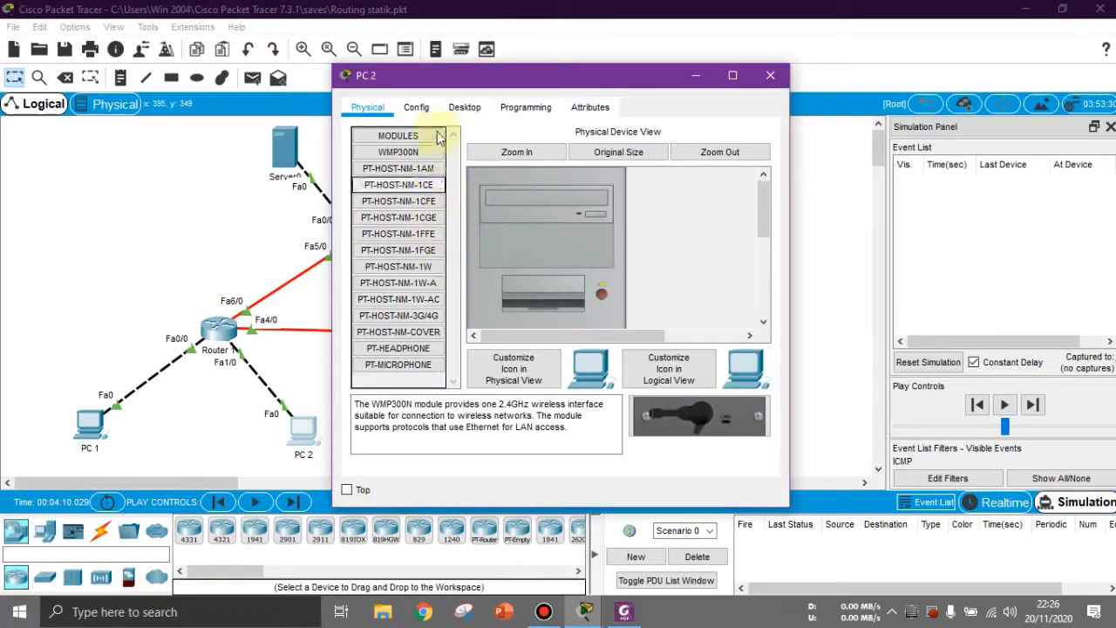
left_click(435, 112)
left_click(464, 108)
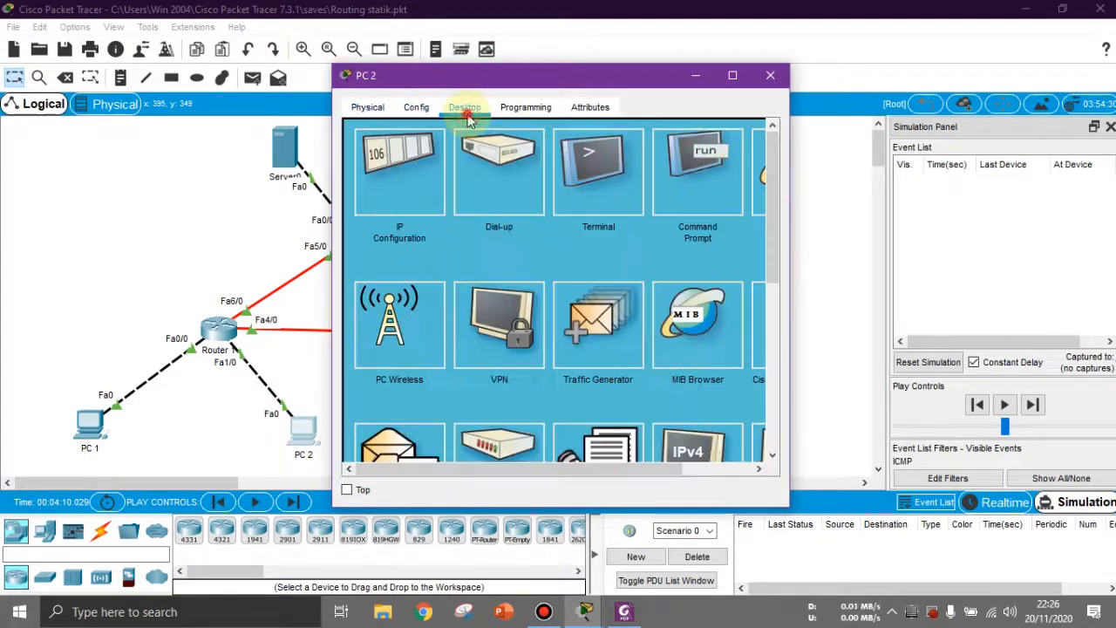
left_click(404, 159)
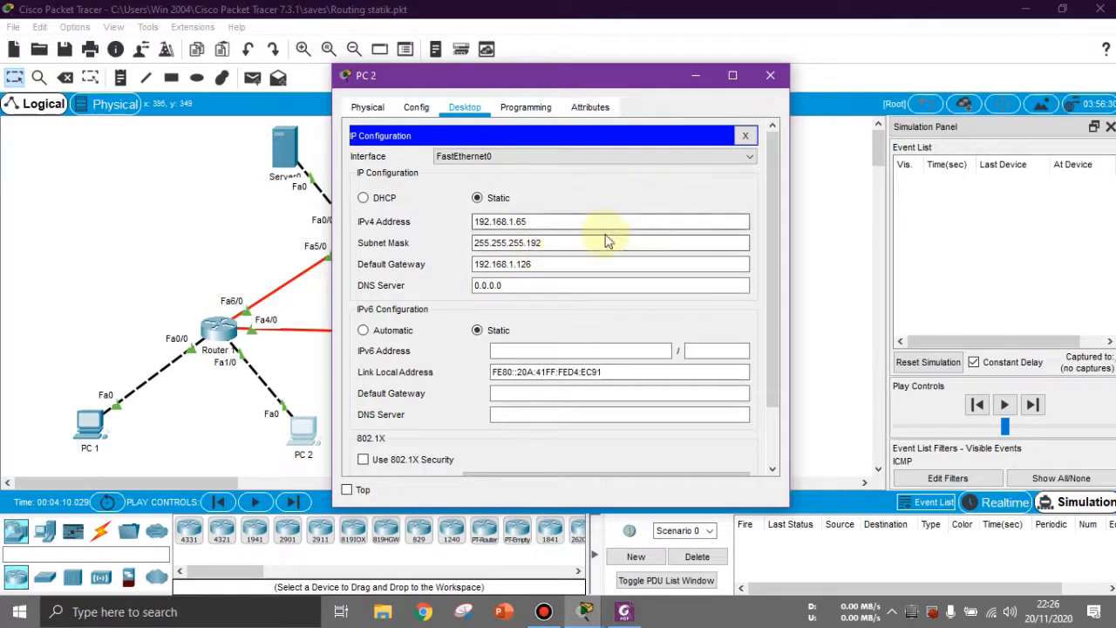
left_click(770, 75)
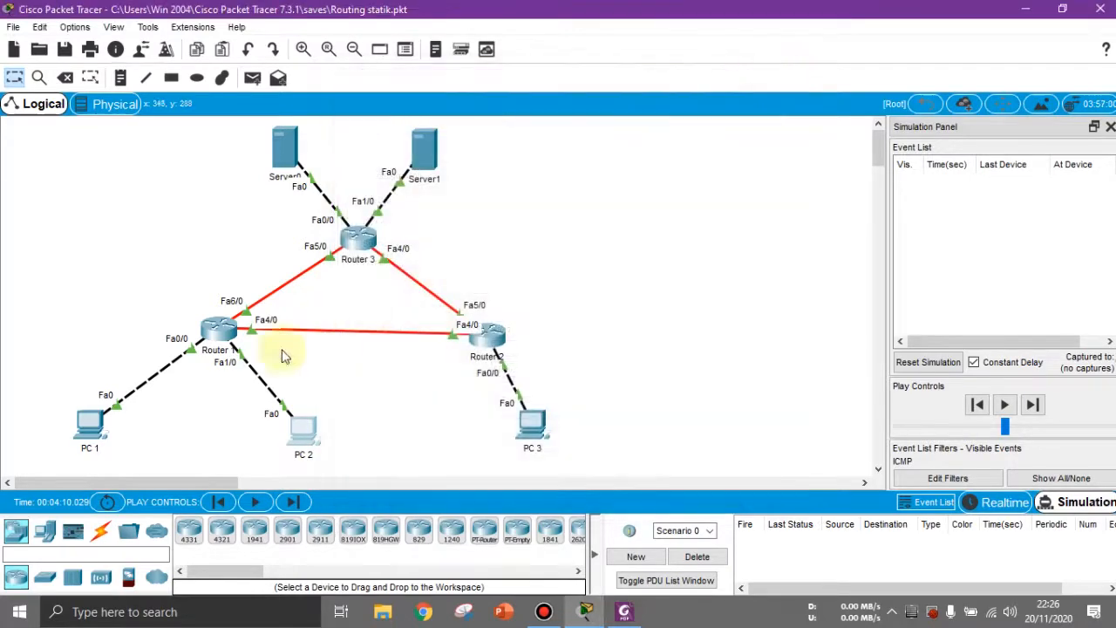
Step: Apply IPv4 address 192.168.1.62 with subnet mask 255.255.255.192 to Router 1's FastEthernet0/0 interface
left_click(219, 330)
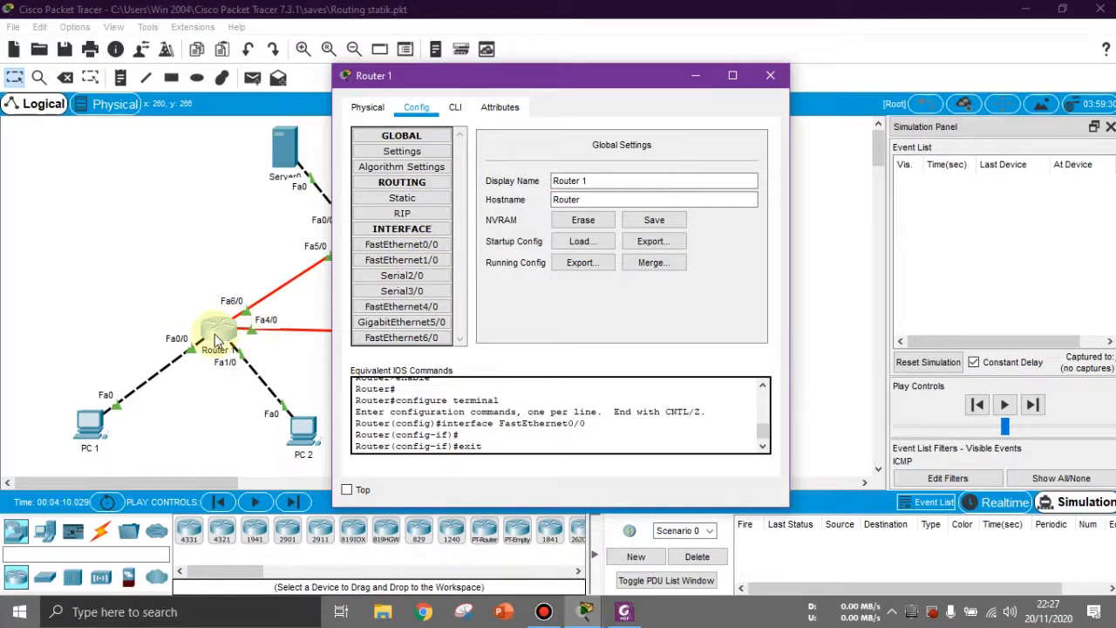
left_click(428, 247)
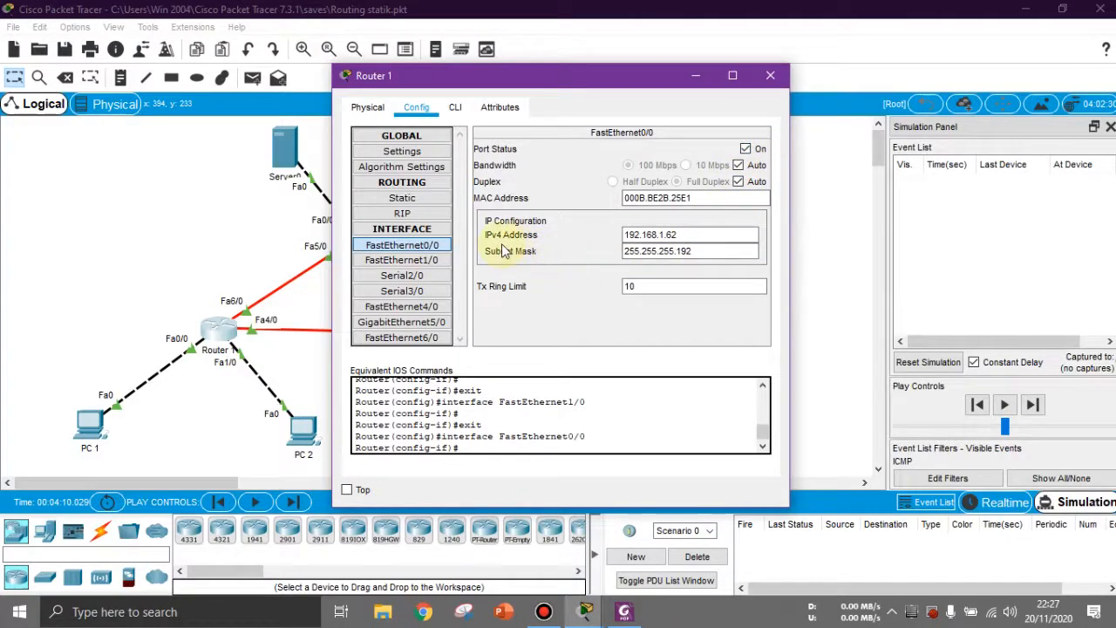
left_click(685, 234)
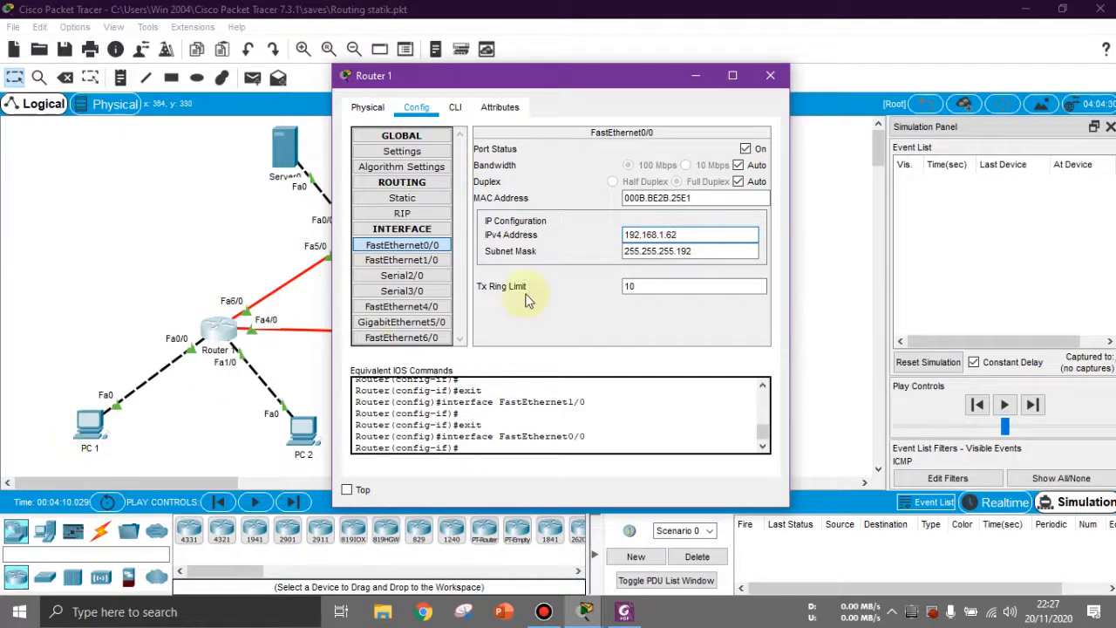
left_click(694, 251)
key("Return")
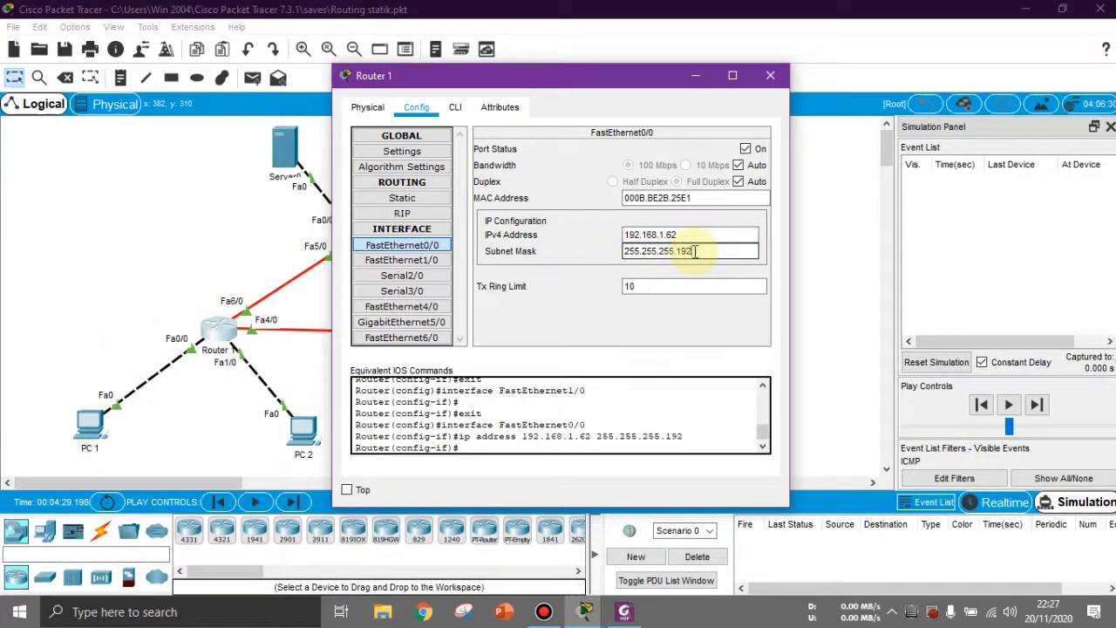
Step: Check the IP settings of Router 1's FastEthernet1/0 and FastEthernet4/0 interfaces, keeping the router links in the topology in view
left_click(433, 264)
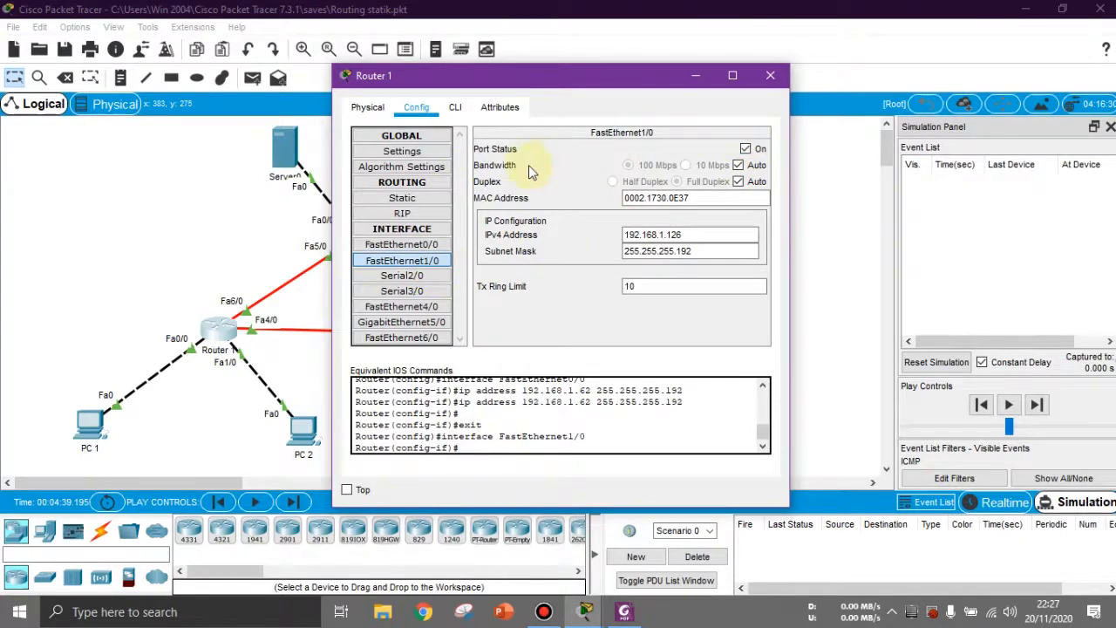
left_click_drag(578, 79, 737, 79)
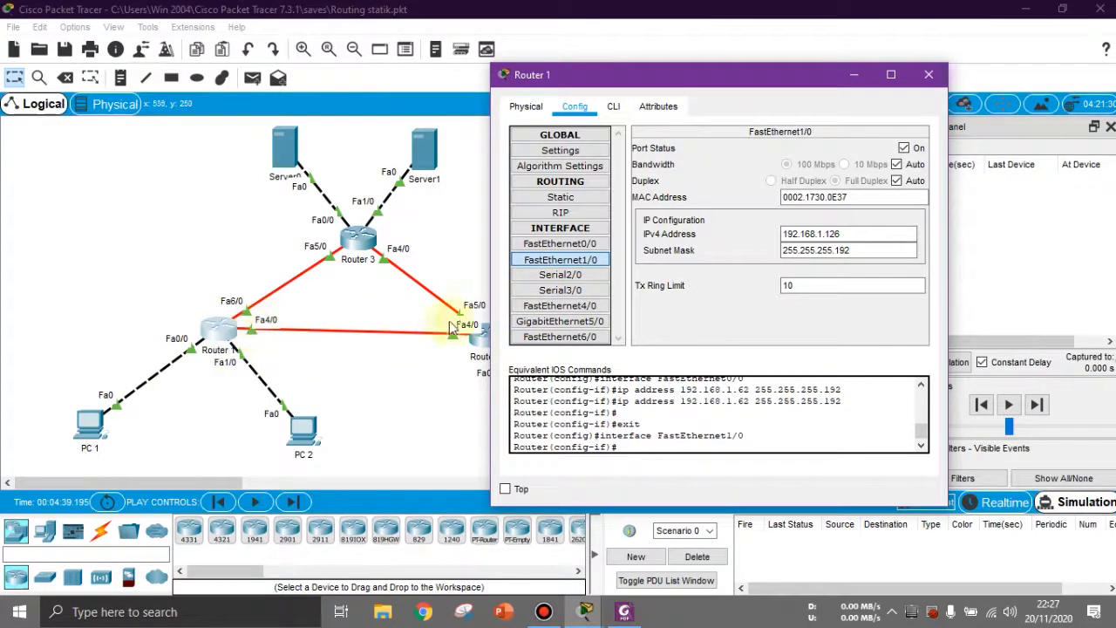
left_click(546, 312)
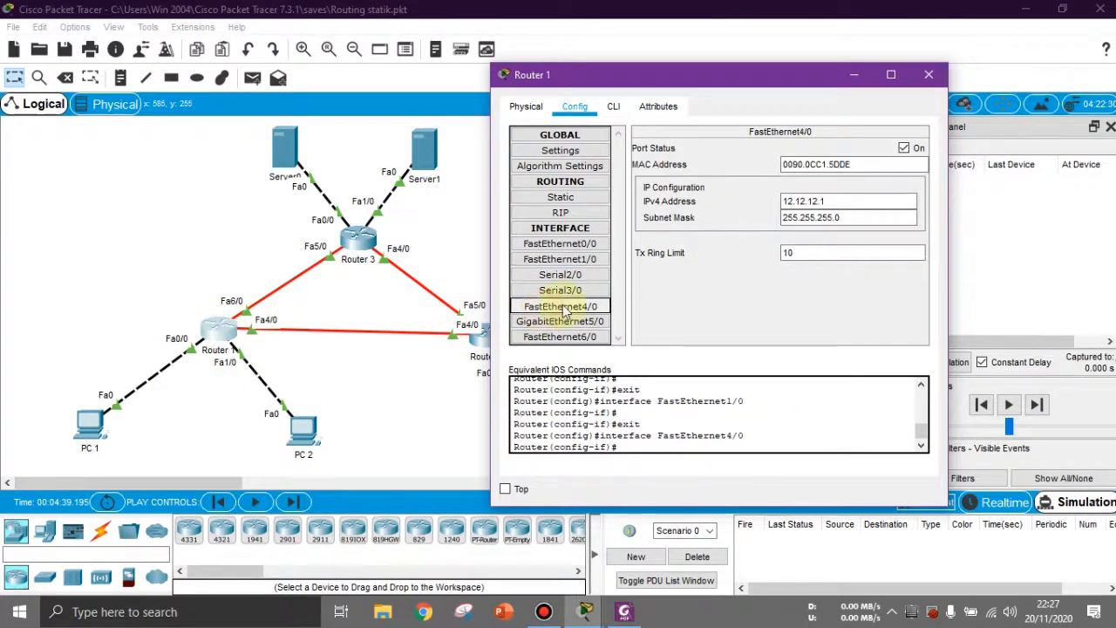
left_click_drag(739, 77, 730, 81)
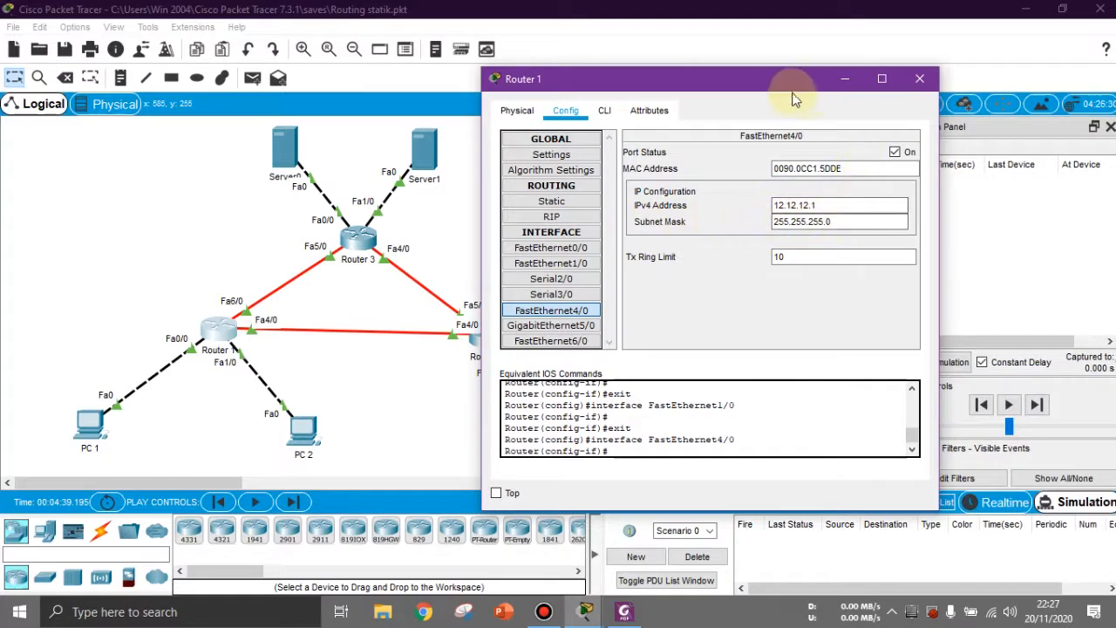
left_click(816, 226)
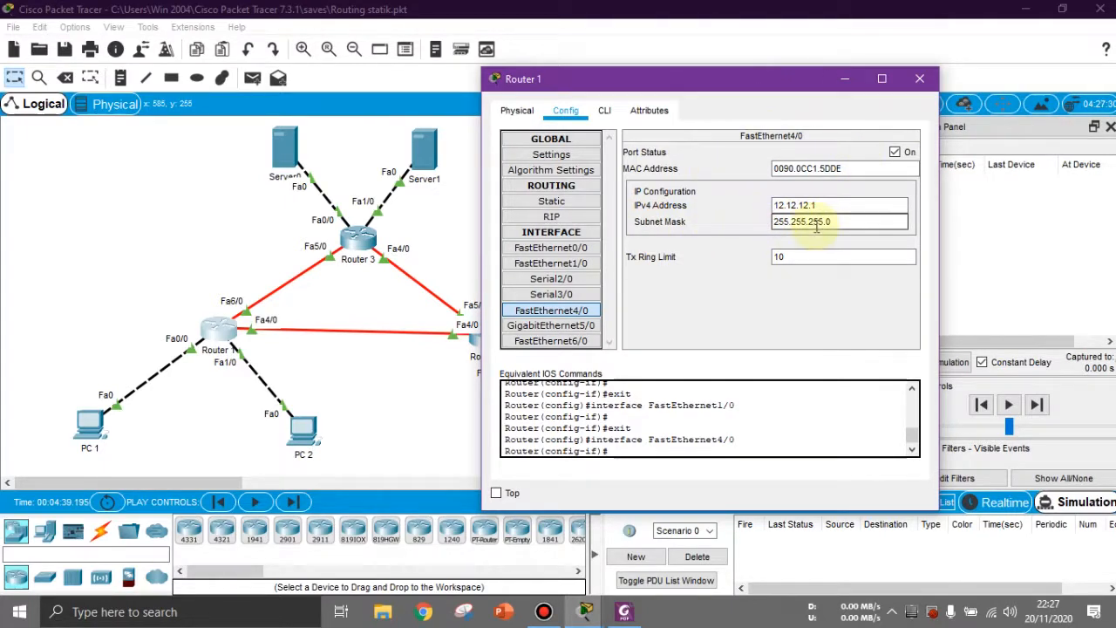
mouse_move(773, 86)
left_mouse_down()
mouse_move(742, 93)
mouse_move(762, 94)
left_mouse_up()
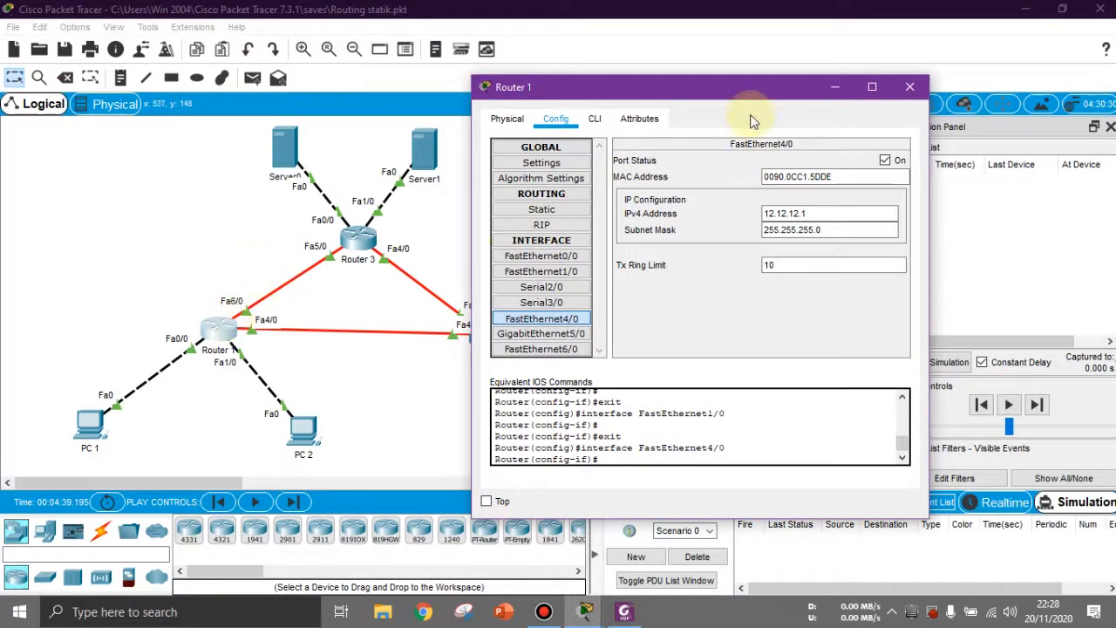
left_click_drag(752, 88, 749, 95)
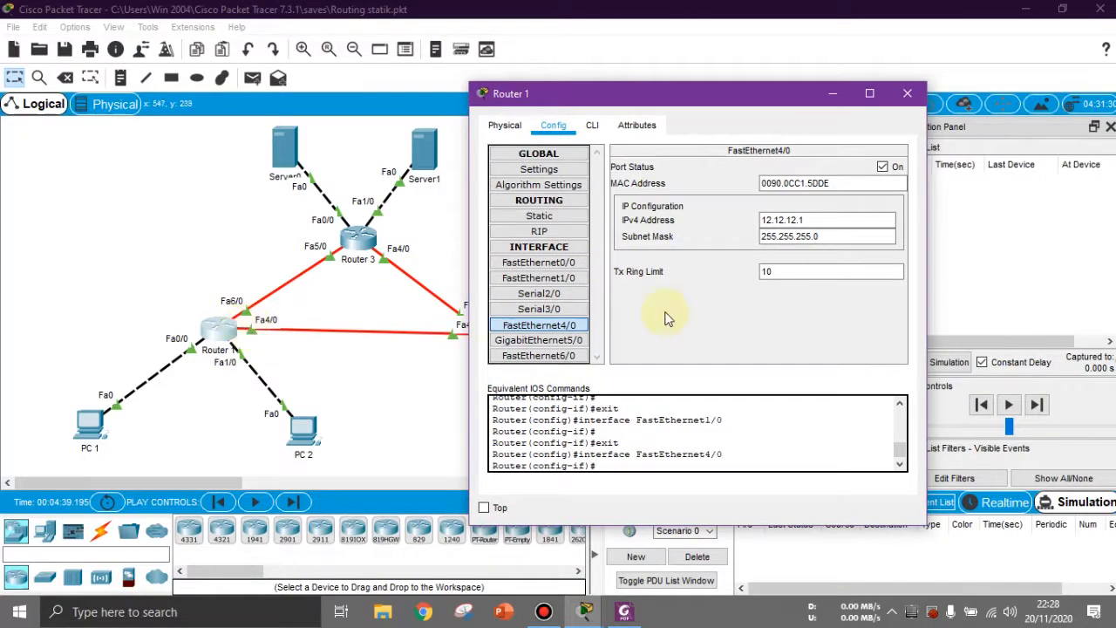
Step: Check the IPv4 address and subnet mask of Router 1's FastEthernet6/0 interface, and close the router's window
left_click(554, 356)
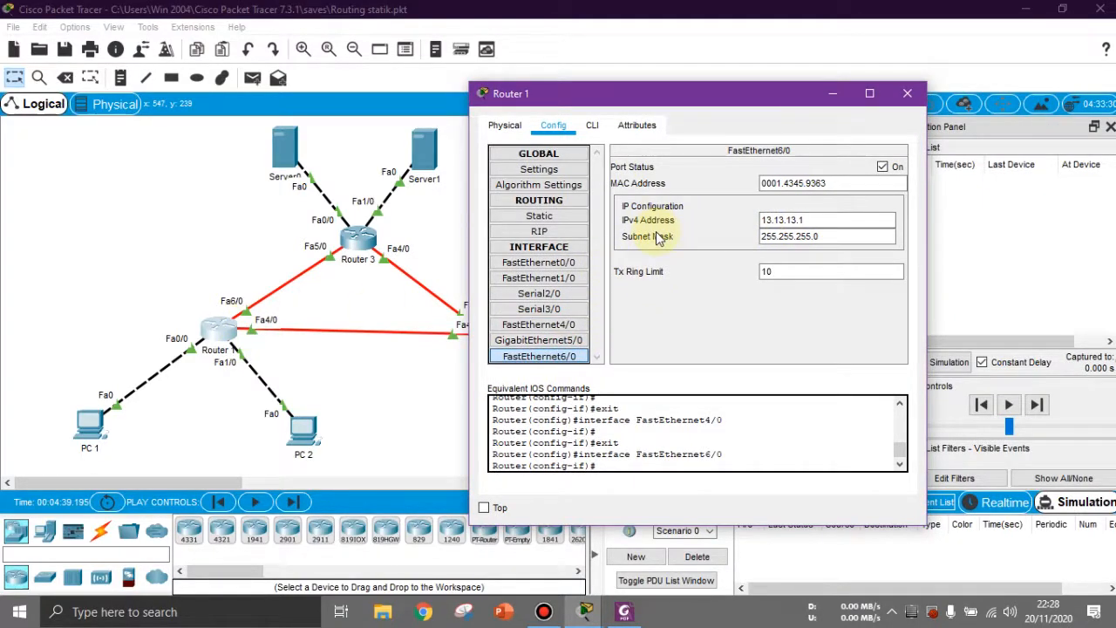
left_click(762, 232)
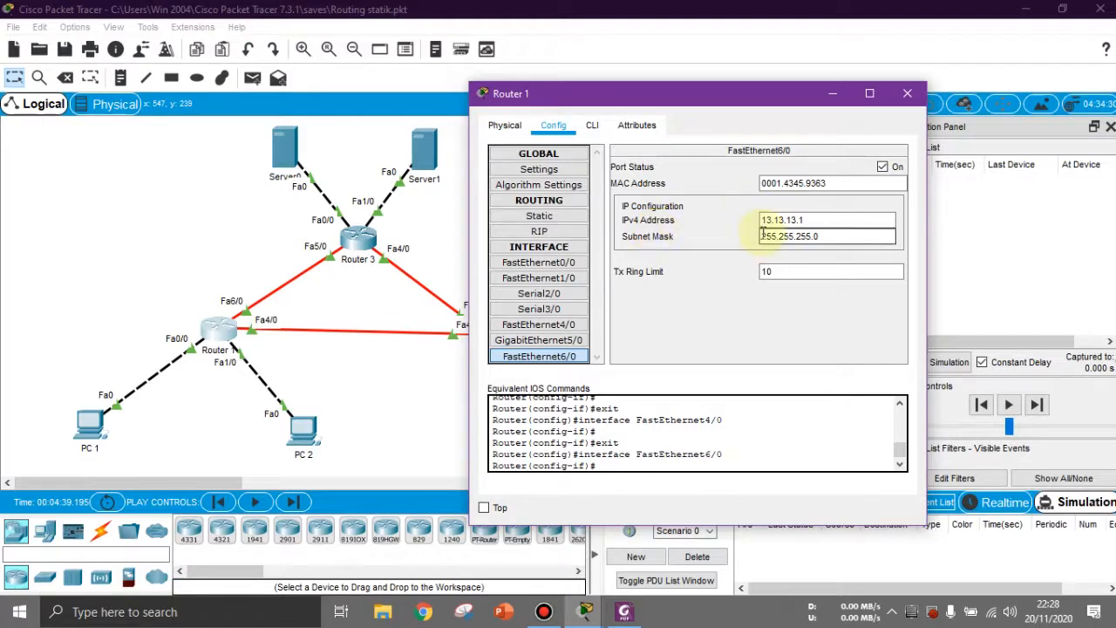
left_click(824, 218)
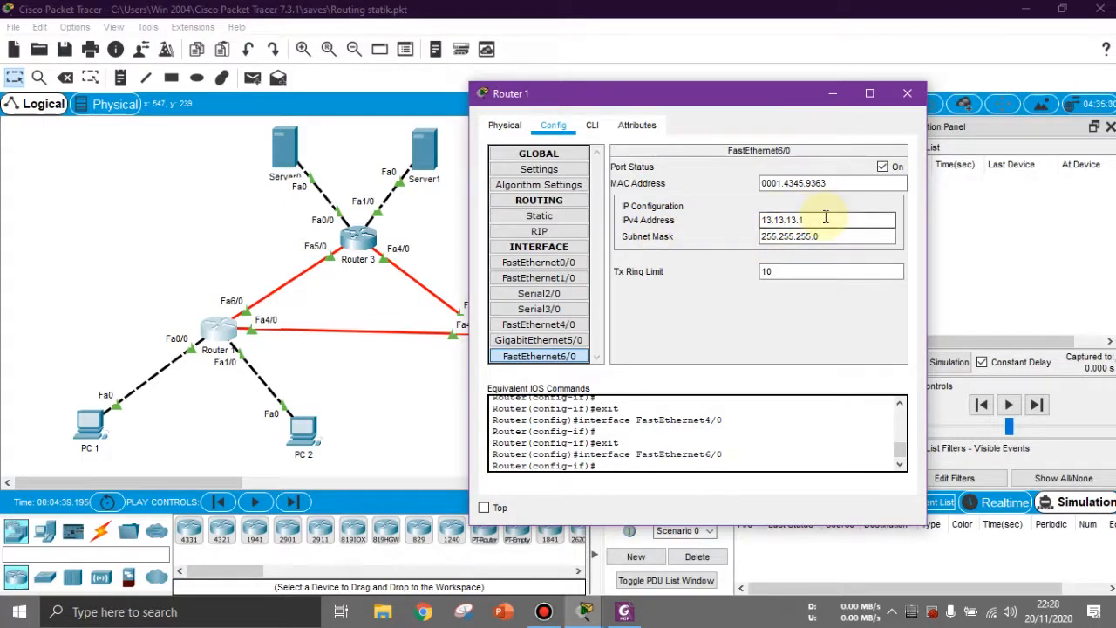
left_click_drag(730, 97, 704, 102)
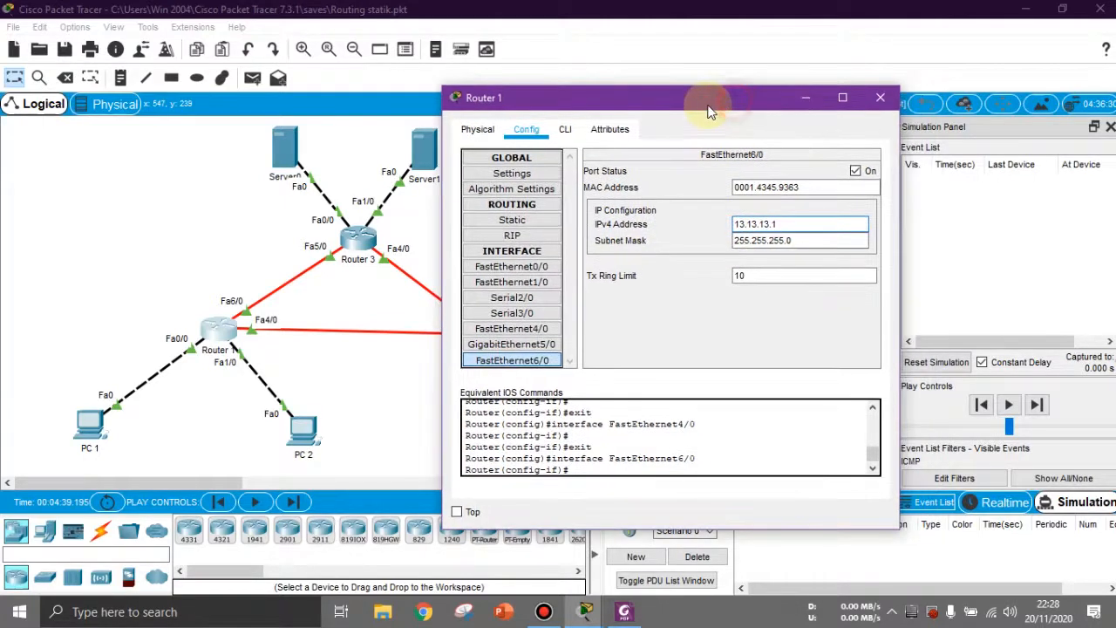
left_click(879, 98)
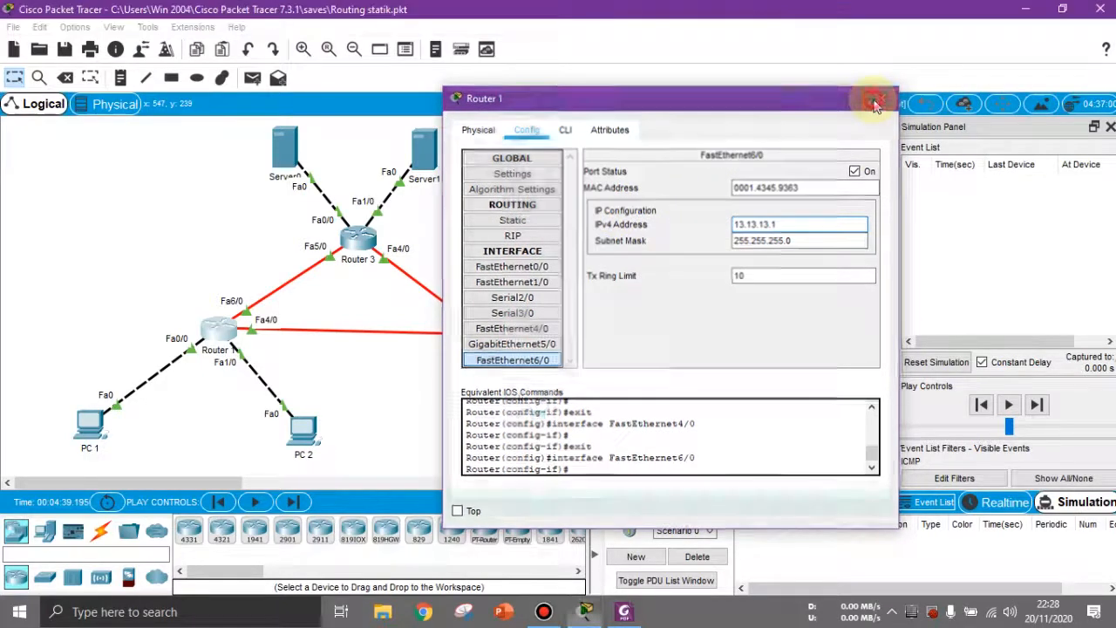
Step: Open Router 2's configuration beside the topology and check the IP settings of its FastEthernet4/0 interface
left_click(491, 334)
left_click_drag(608, 74, 883, 75)
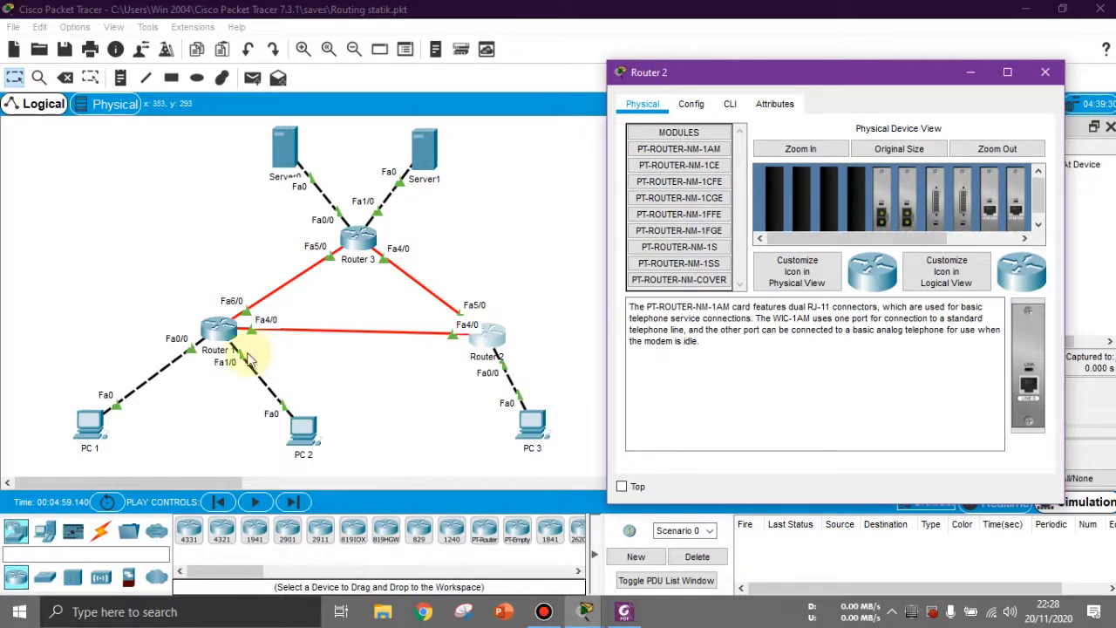
left_click(702, 104)
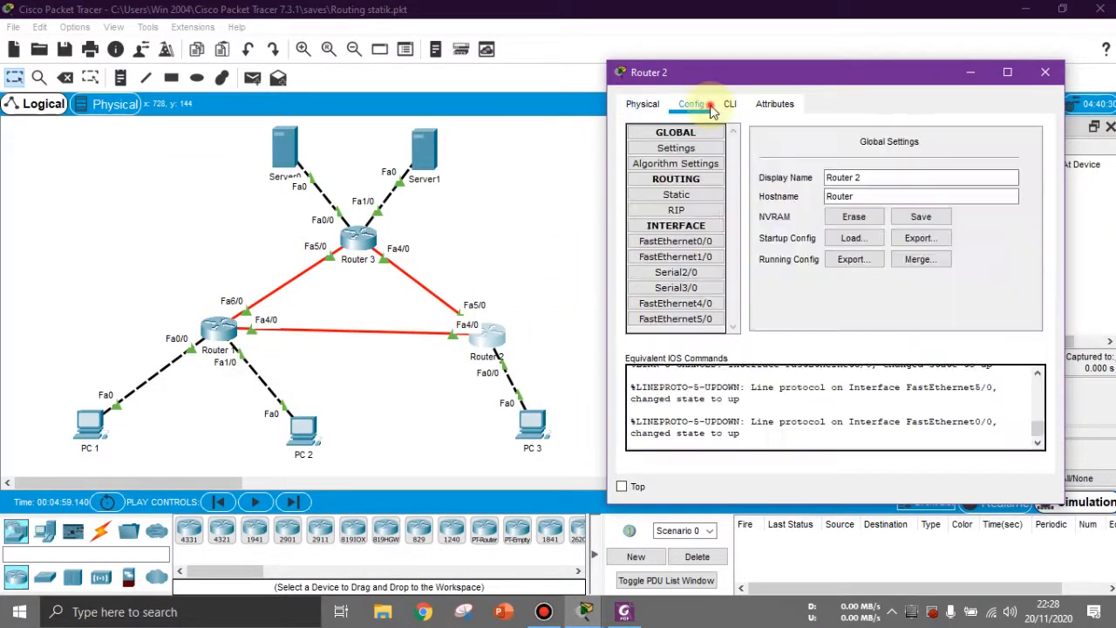
left_click(677, 305)
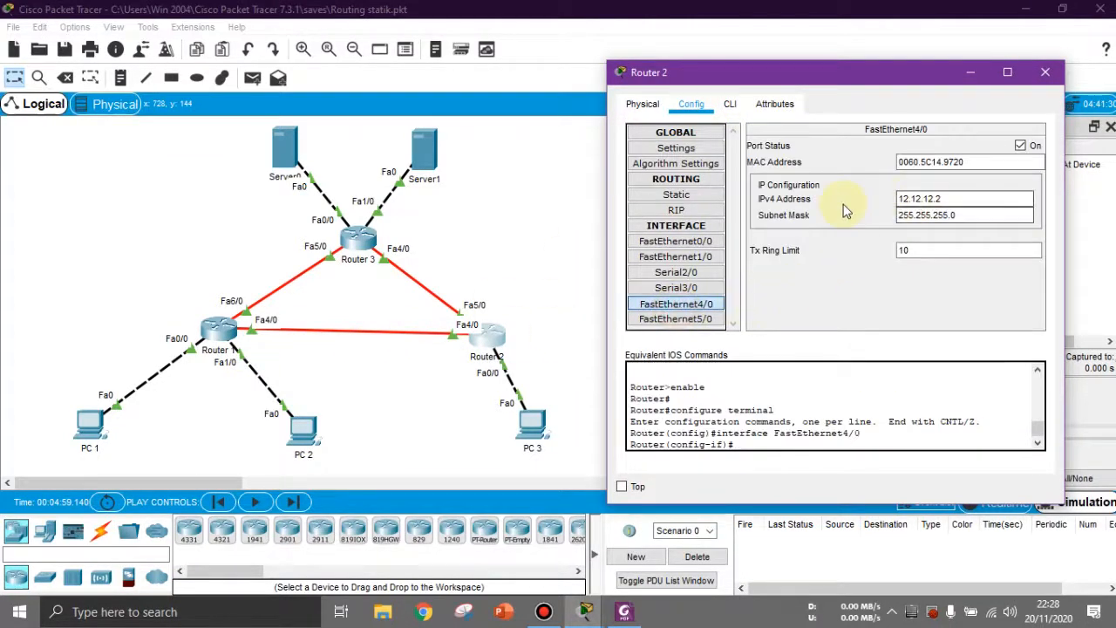
Step: Check the IP settings of Router 2's FastEthernet4/0 and FastEthernet5/0 interfaces, and close the router's window
left_click(947, 198)
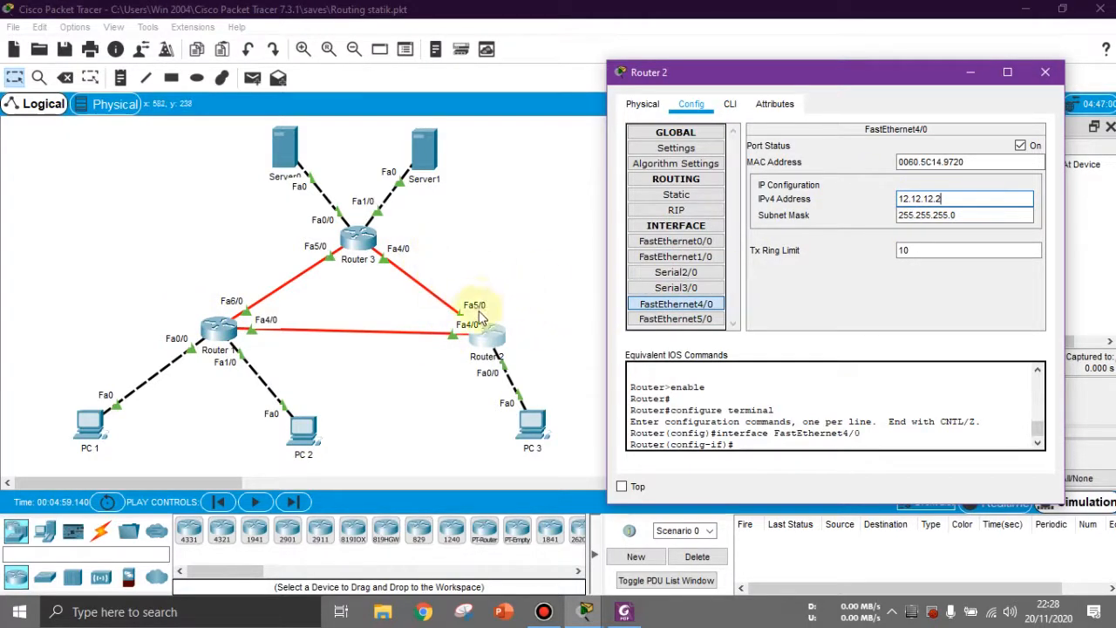
left_click(676, 319)
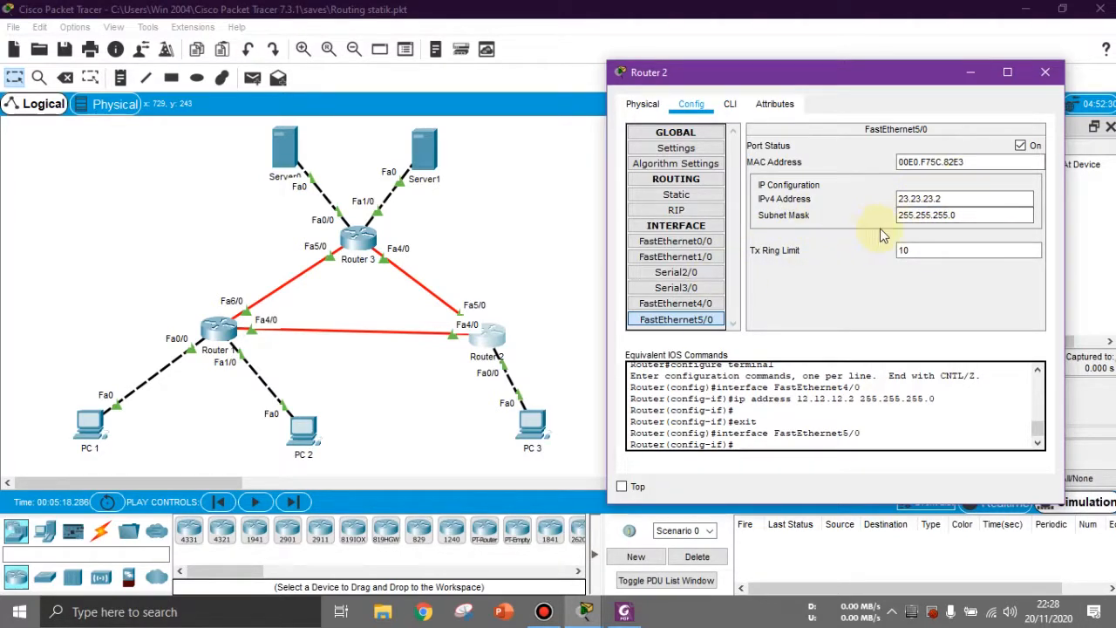
left_click(1045, 73)
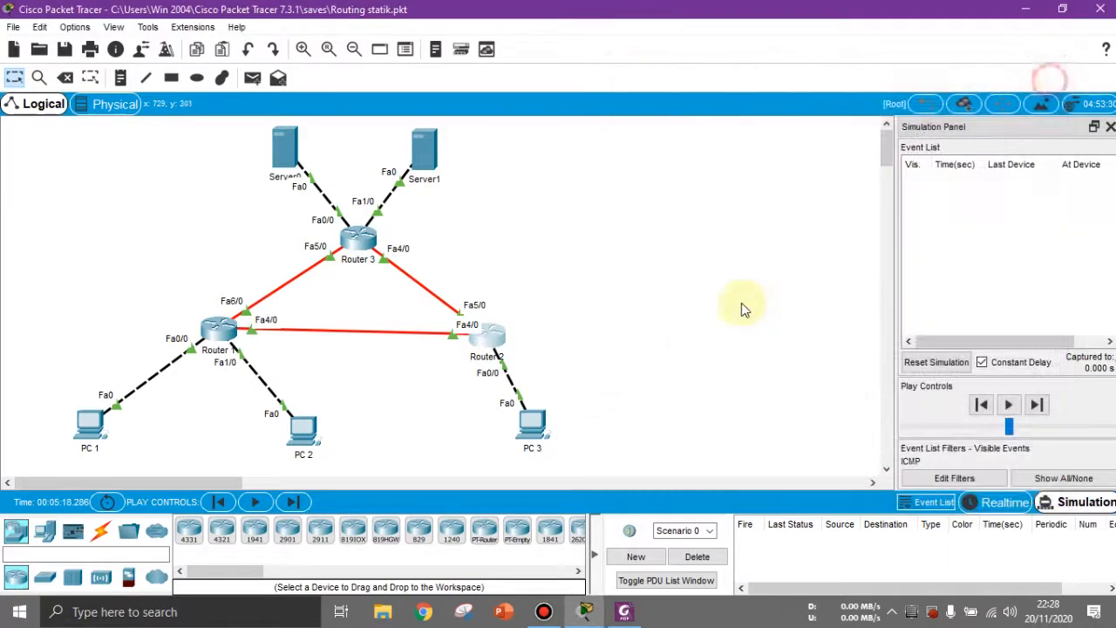
Step: Check PC 3's IPv4 address, subnet mask and default gateway in its IP configuration beside the topology, and close its window
left_click_drag(550, 421, 532, 429)
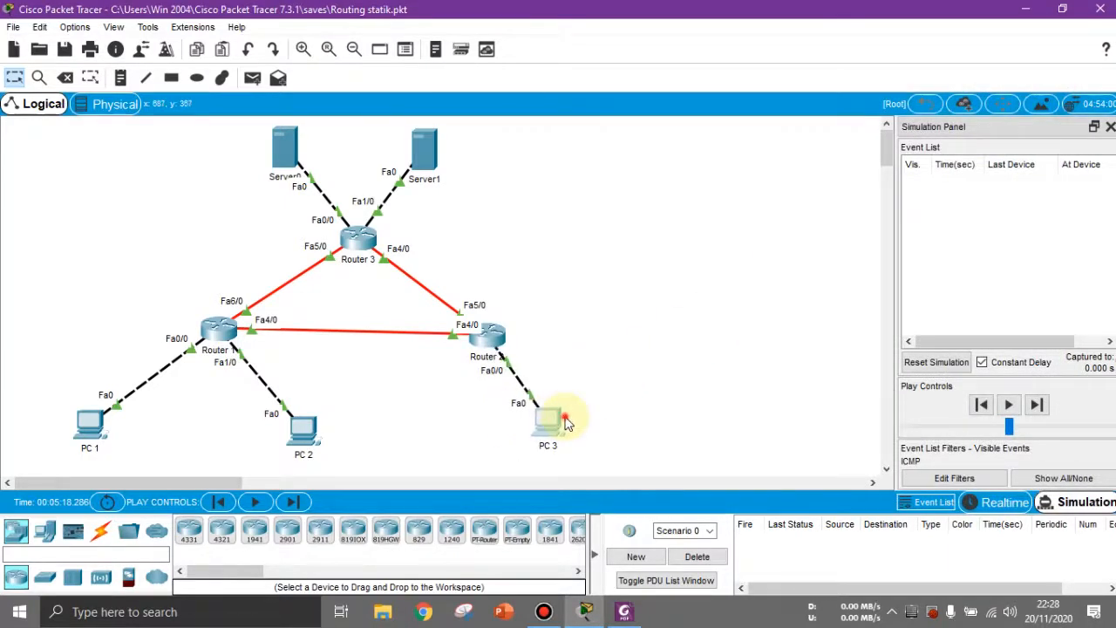
left_click(530, 427)
left_click(429, 115)
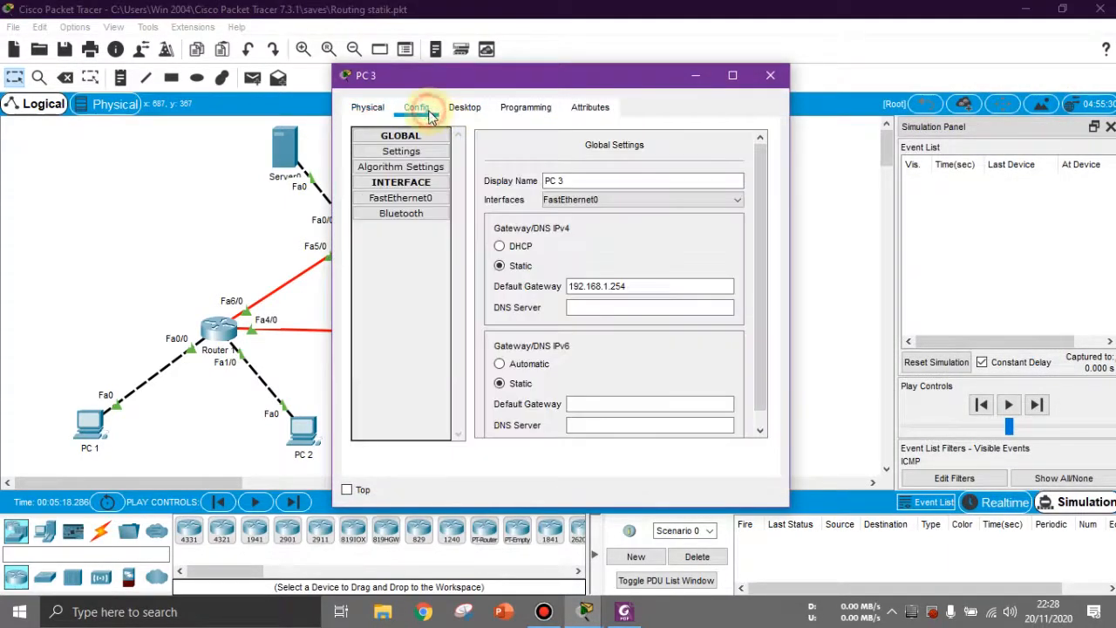
left_click(468, 111)
left_click(403, 179)
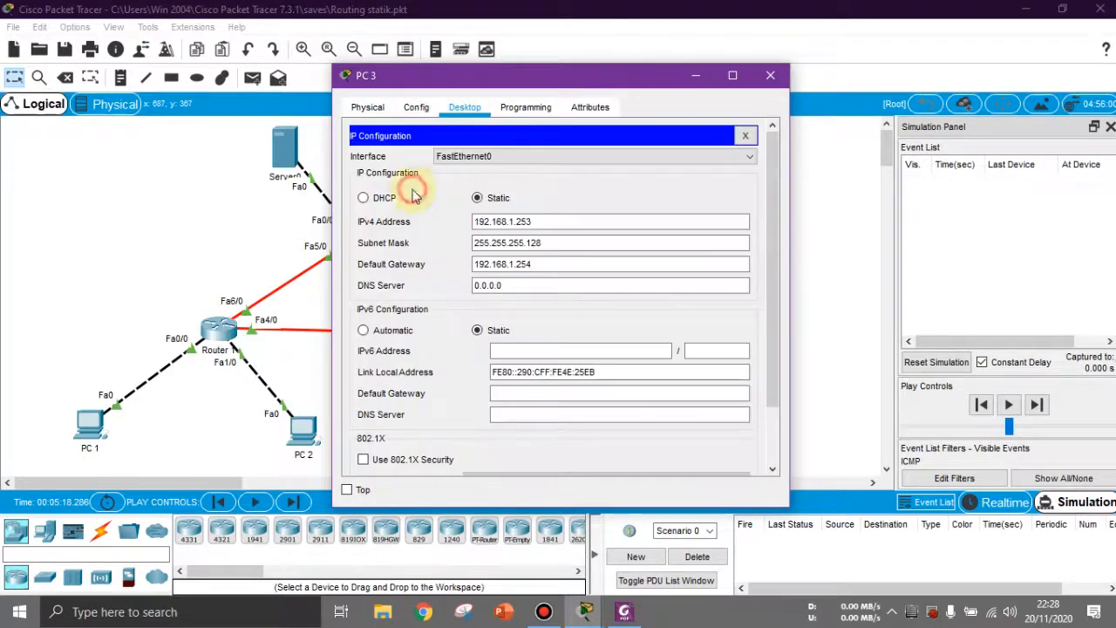
left_click_drag(588, 76, 873, 62)
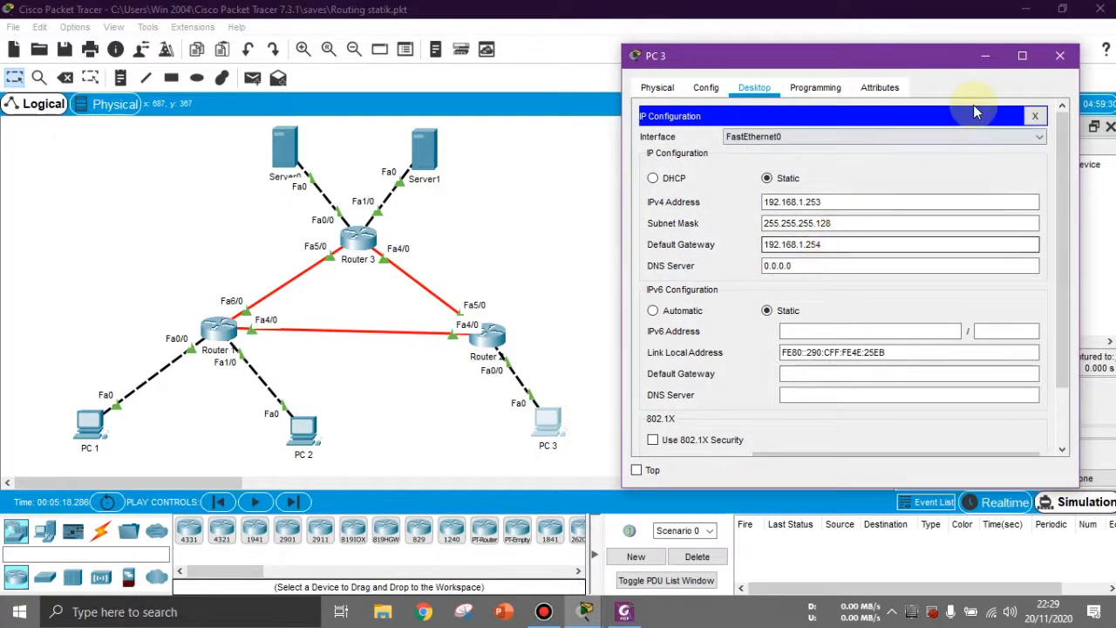
left_click(1058, 58)
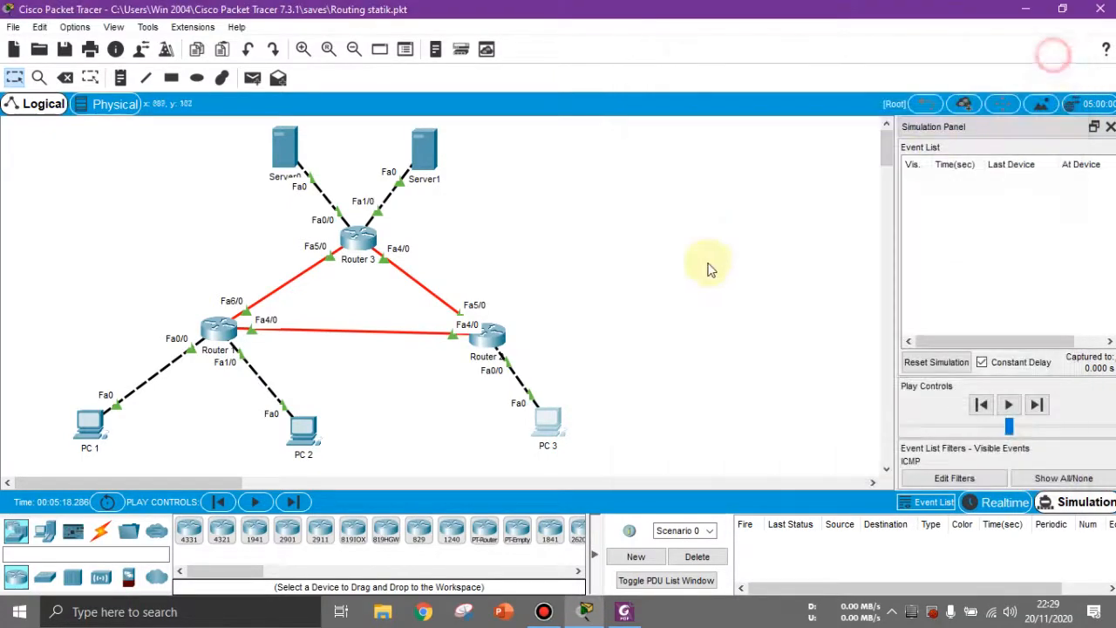
Step: Reopen Router 2 beside the topology, check the IPv4 address and subnet mask of its FastEthernet0/0 interface toward PC 3, and close it
left_click(505, 327)
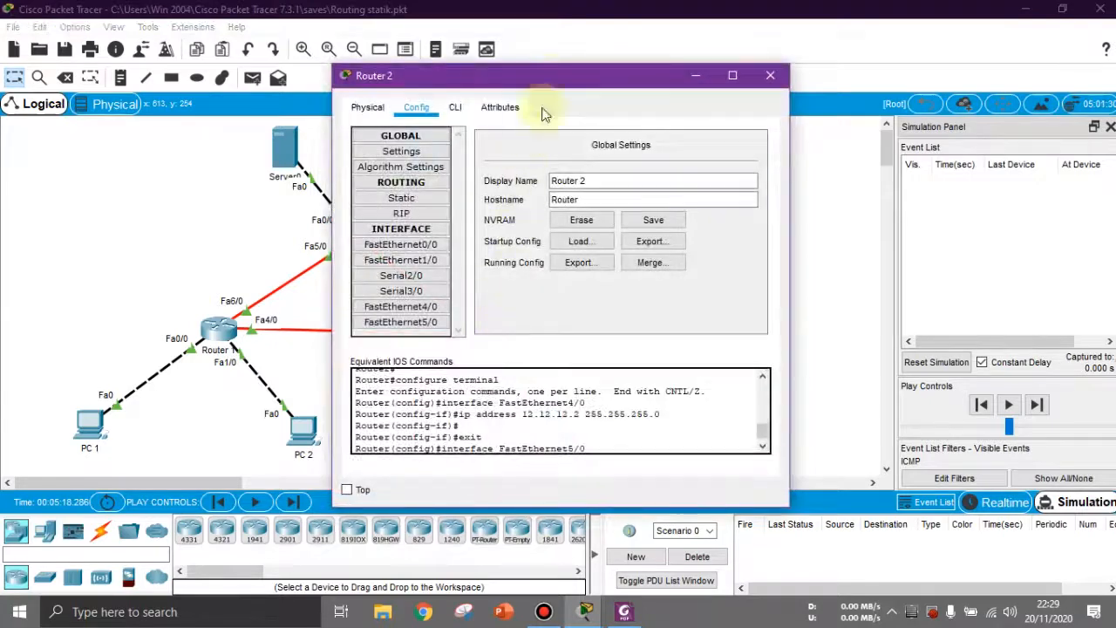
left_click_drag(562, 77, 837, 65)
left_click(488, 353)
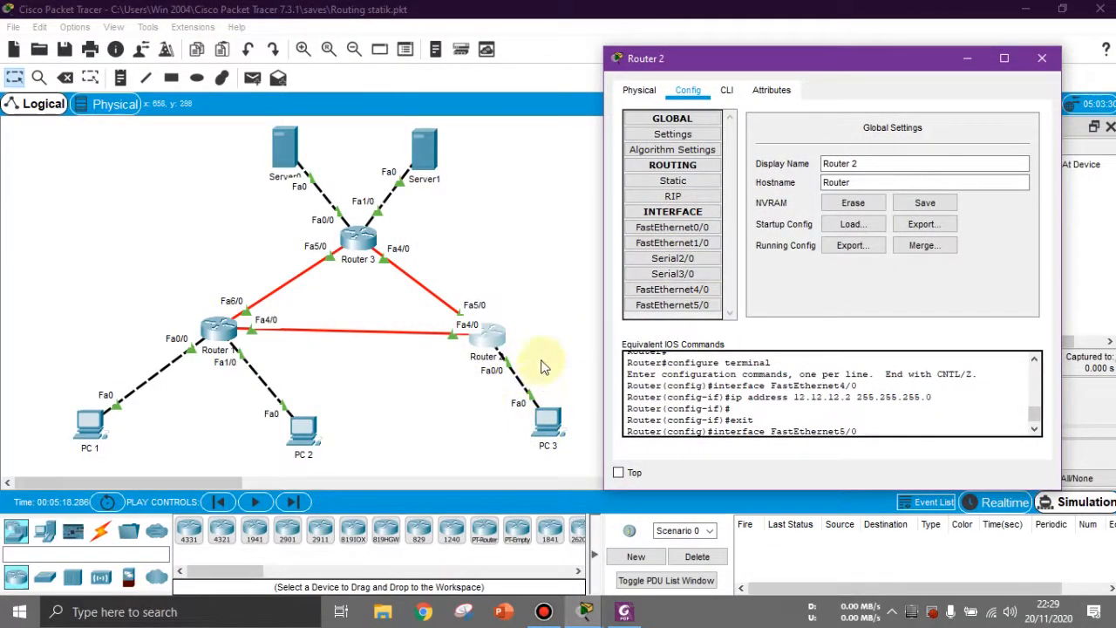
left_click(688, 228)
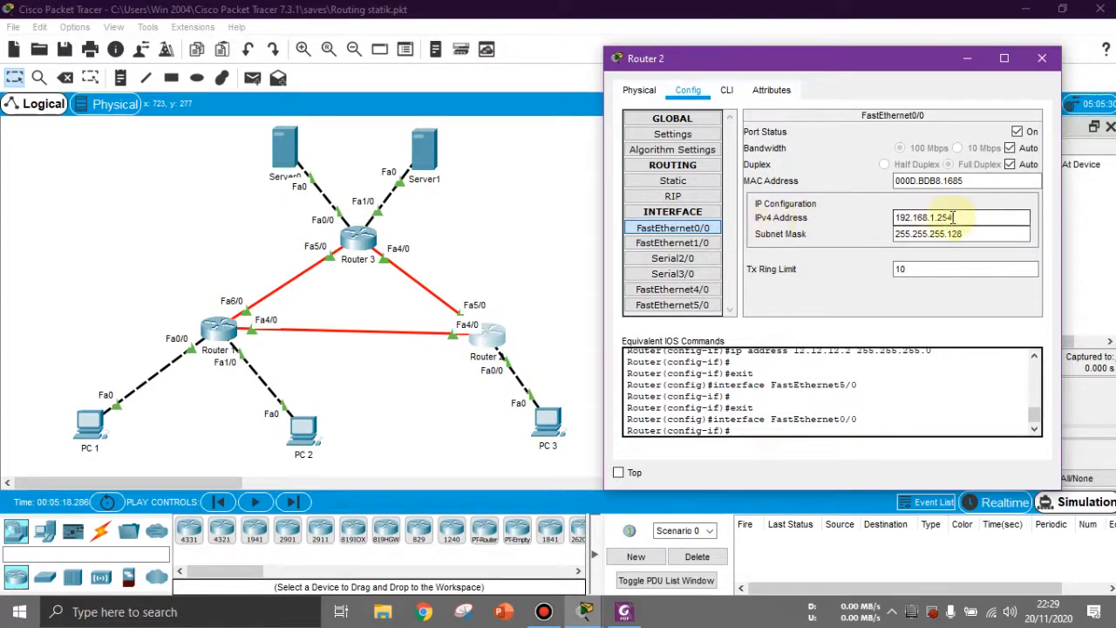
left_click_drag(966, 217, 886, 224)
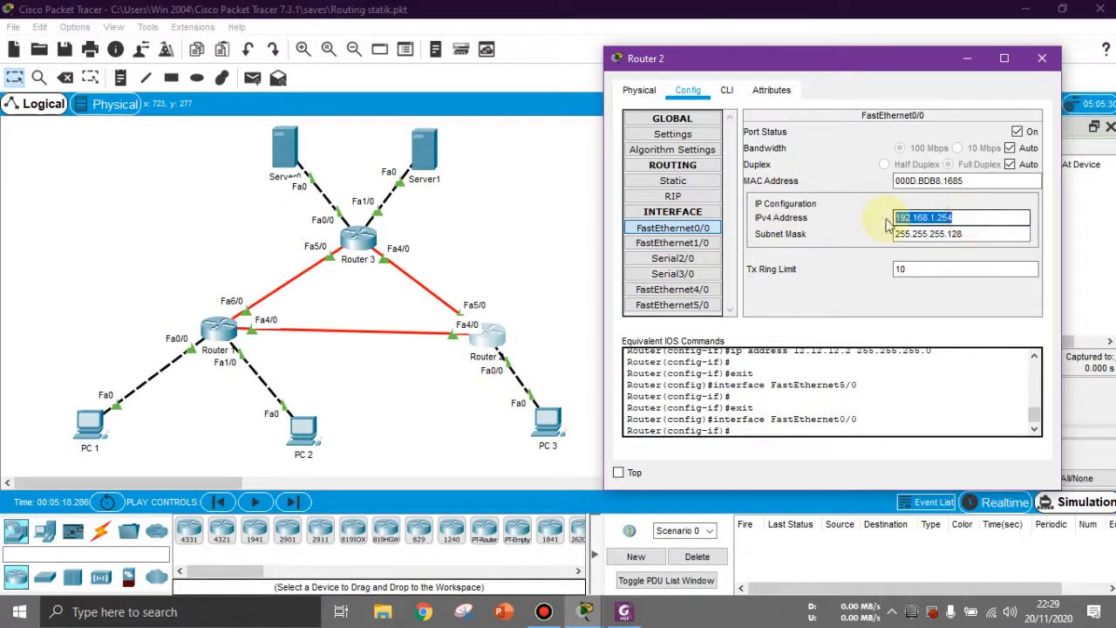
left_click(1041, 57)
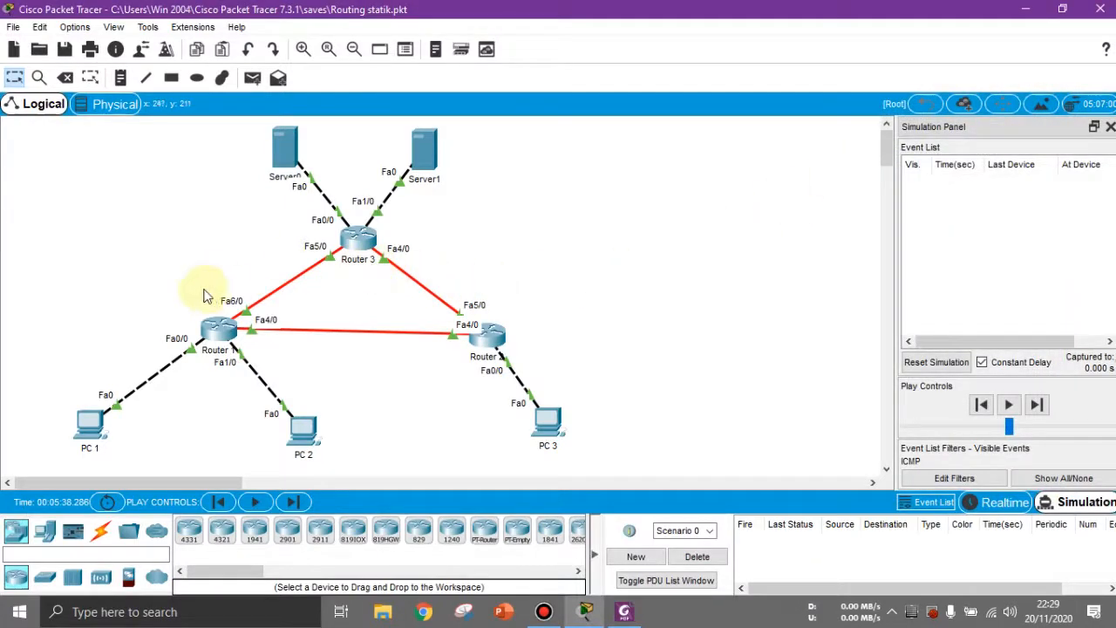
Step: Open Router 3's configuration beside the topology and check the IP settings of its FastEthernet5/0 and FastEthernet4/0 interfaces
left_click(358, 237)
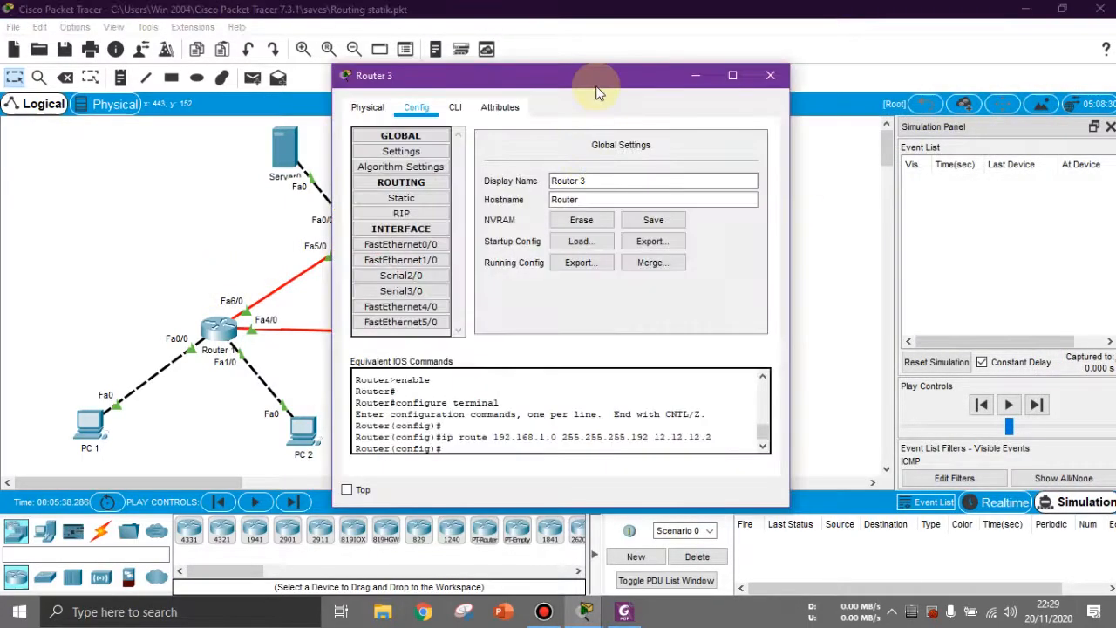
left_click_drag(598, 87, 817, 70)
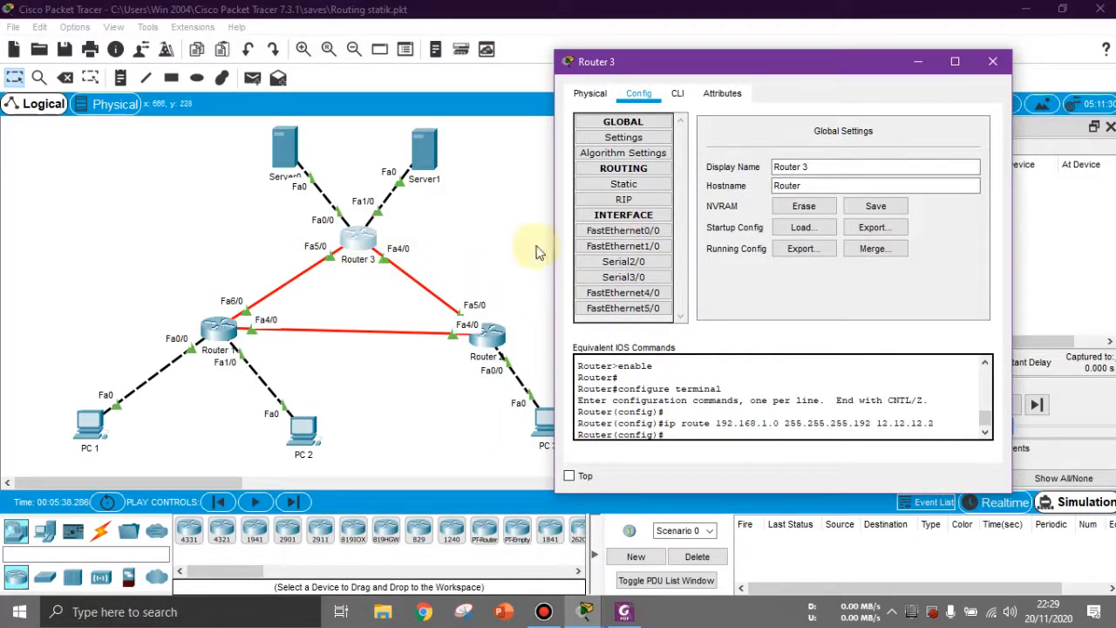
left_click(650, 307)
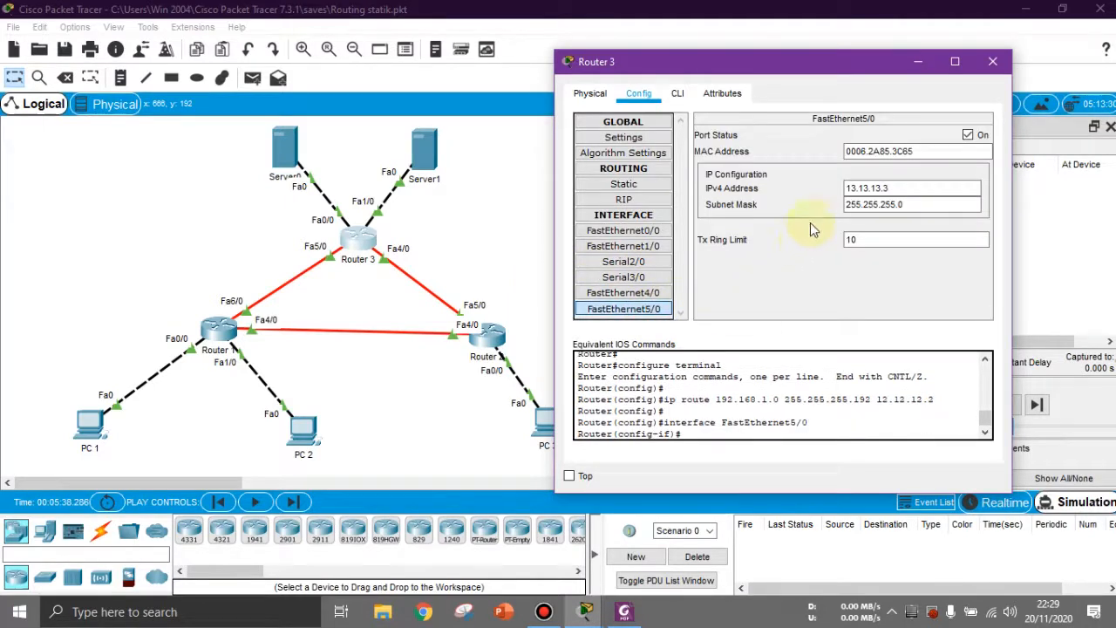
left_click_drag(790, 66, 831, 65)
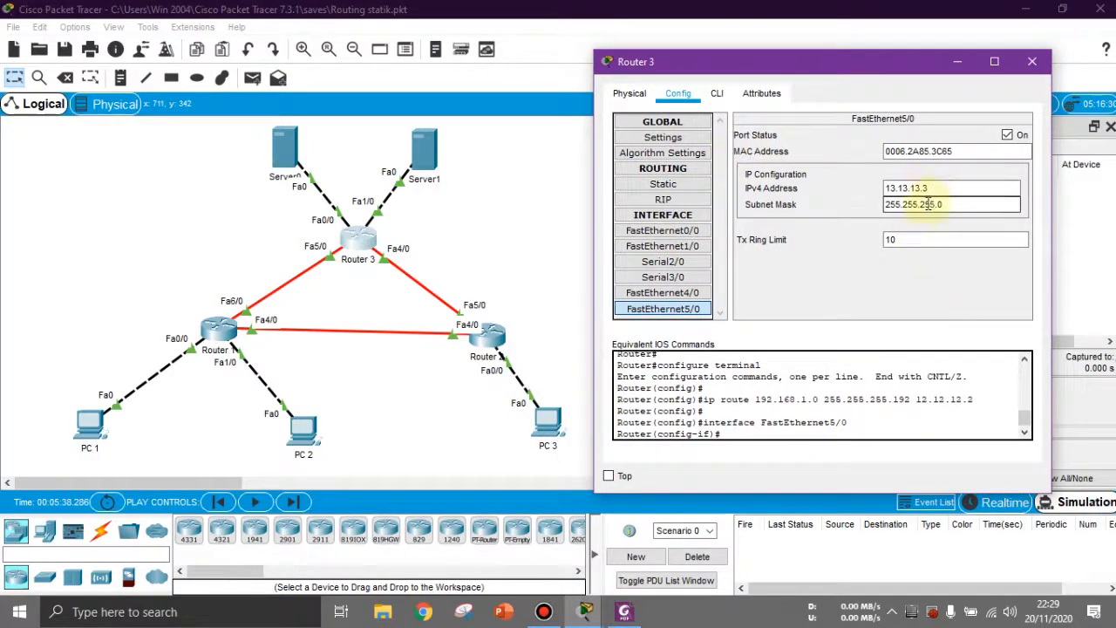
mouse_move(879, 59)
left_mouse_down()
mouse_move(862, 63)
mouse_move(864, 54)
left_mouse_up()
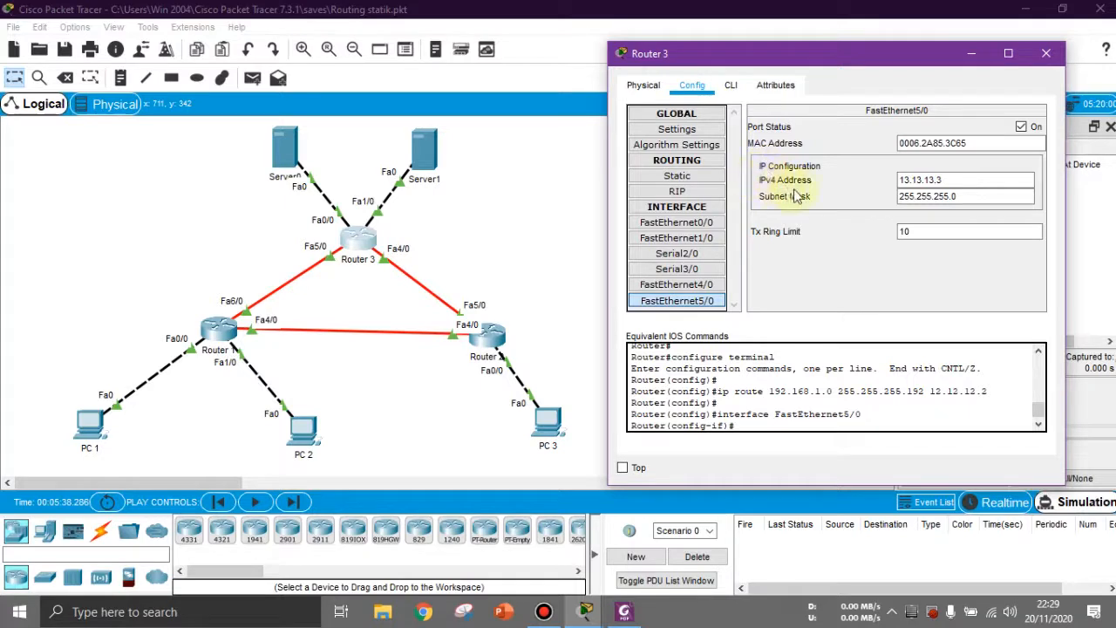
left_click(951, 181)
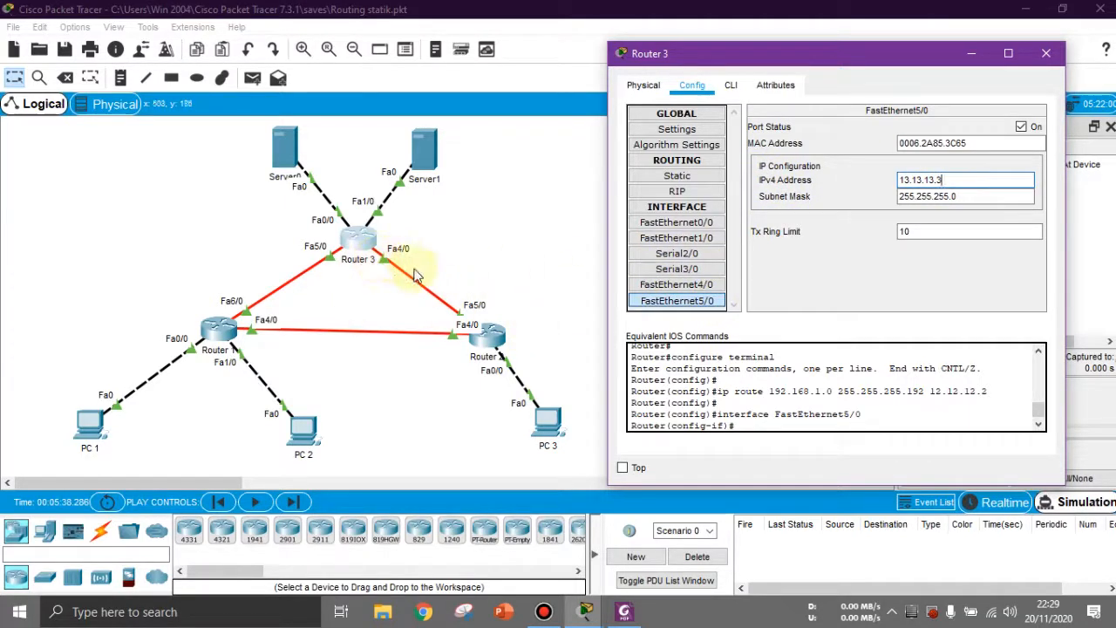
left_click(676, 285)
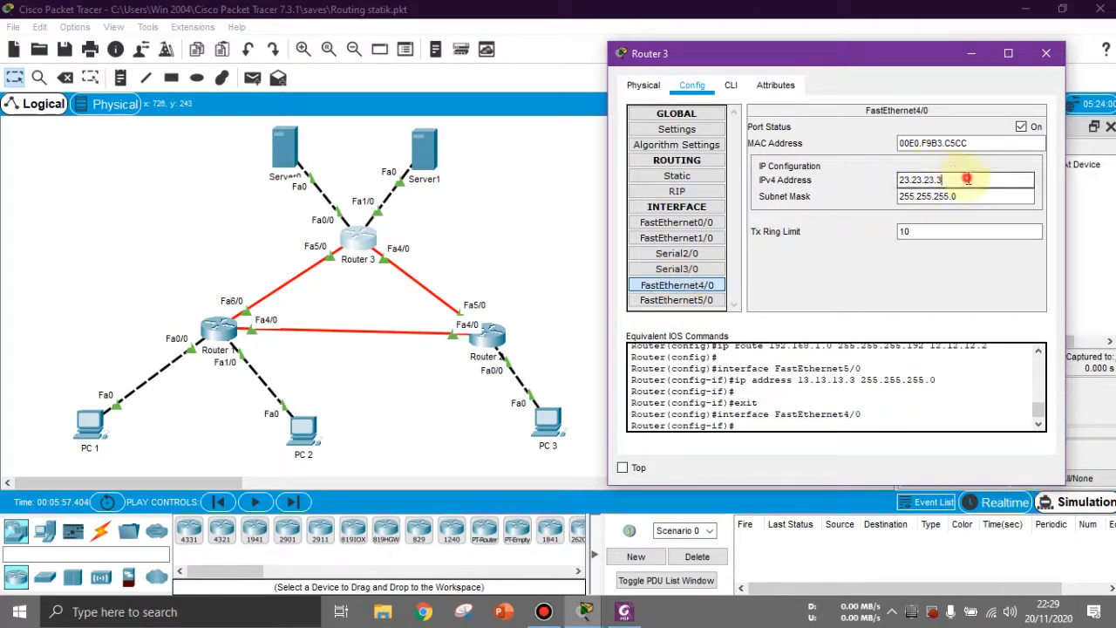
left_click_drag(878, 61, 844, 76)
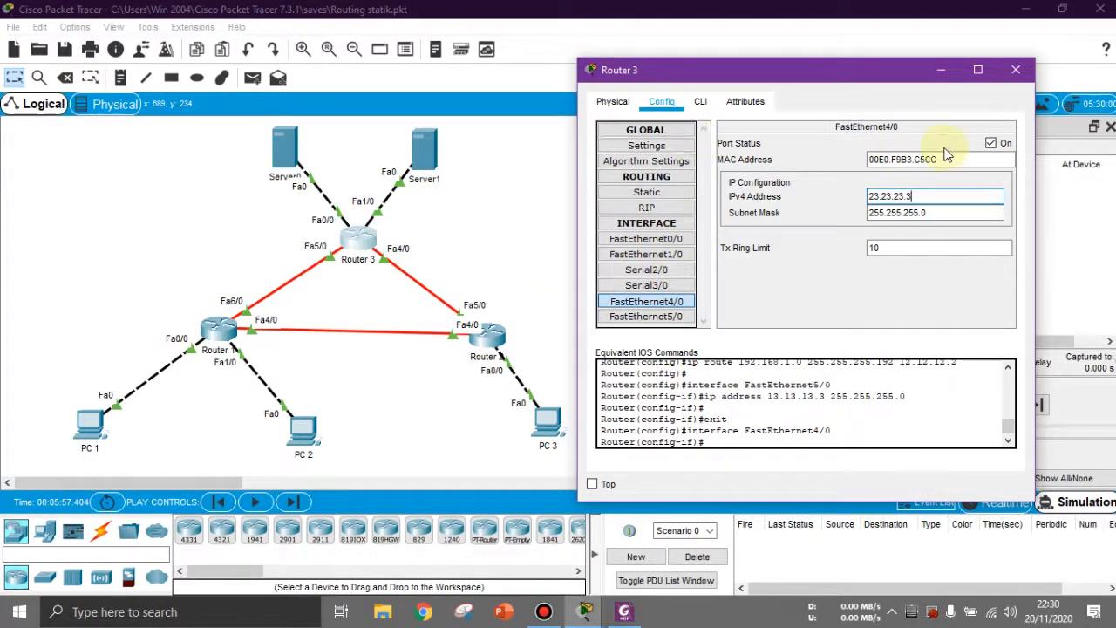
Step: Check the IP settings of Router 3's server-facing FastEthernet0/0 and FastEthernet1/0 interfaces, and close the router's window
left_click(665, 241)
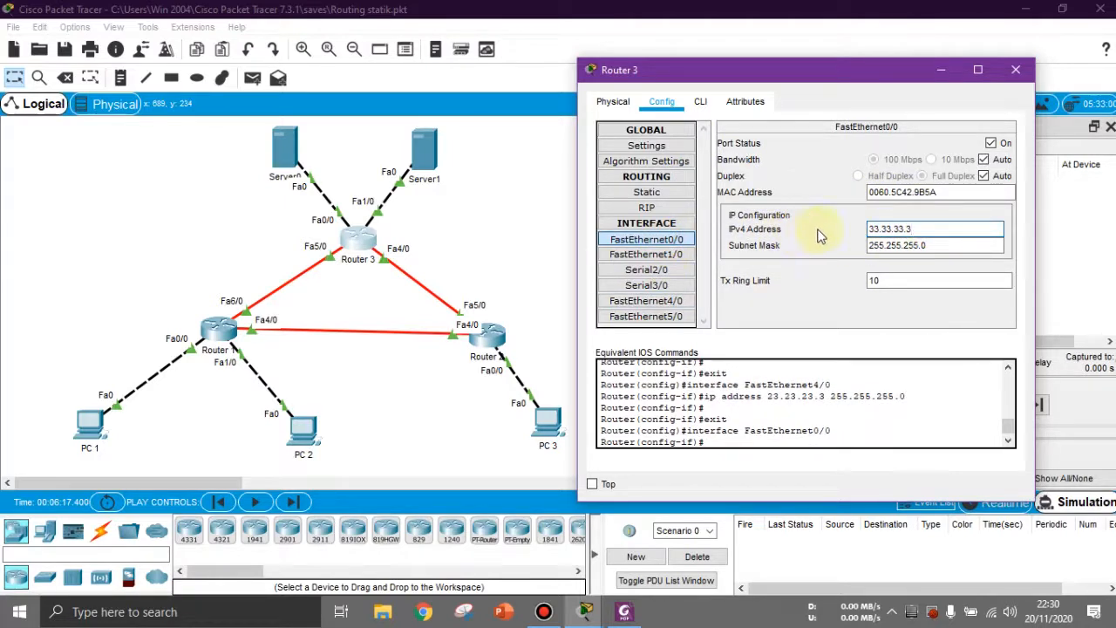
left_click_drag(930, 229, 879, 225)
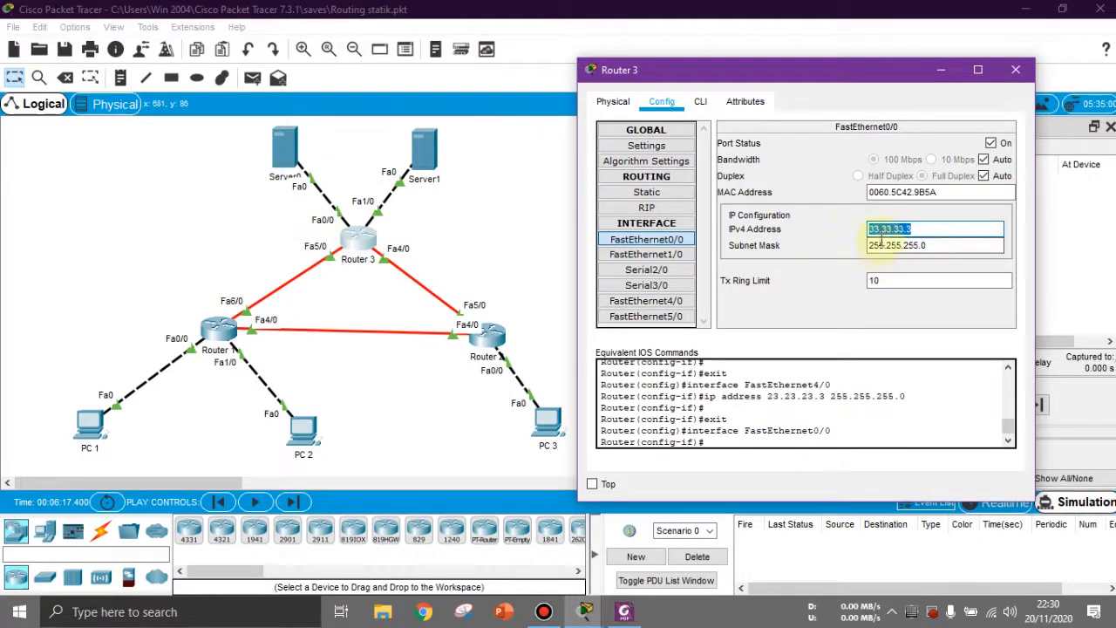
left_click_drag(910, 228, 895, 228)
left_click(676, 255)
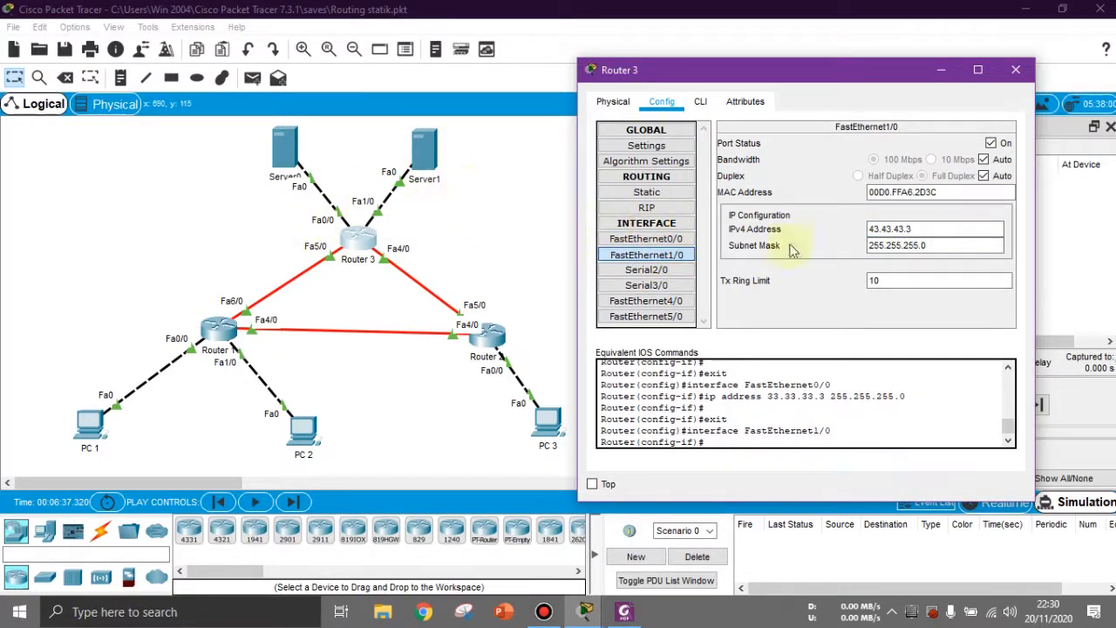
left_click(958, 228)
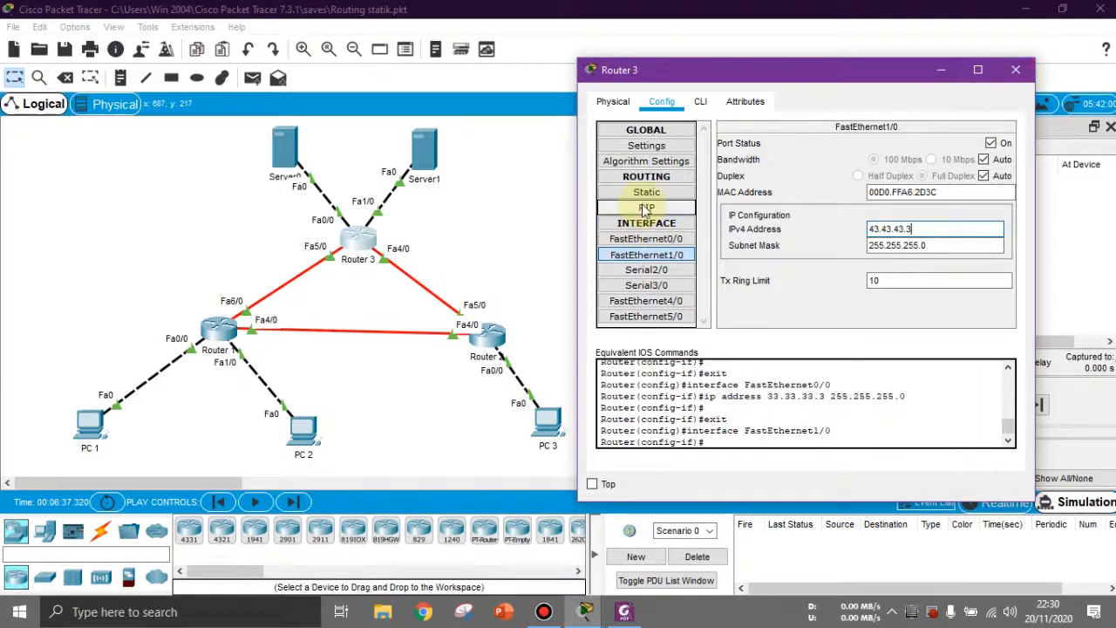
left_click(1015, 70)
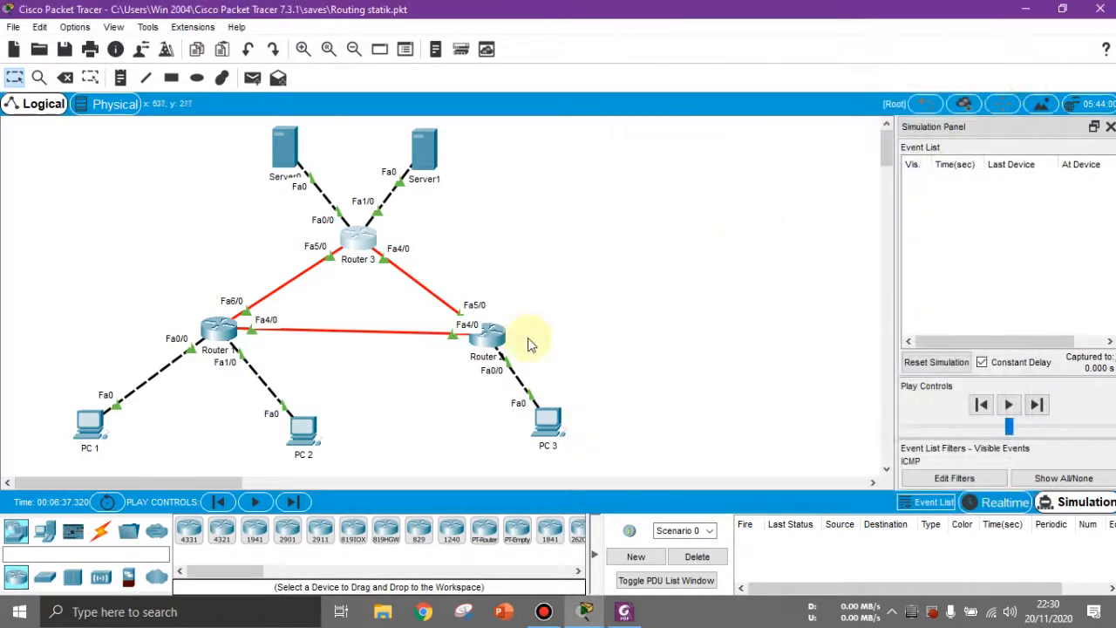
Step: Review Server0's IP configuration beside the topology, clear its IPv4 DNS server address, and close the server's window
left_click(294, 160)
left_click_drag(588, 78, 871, 53)
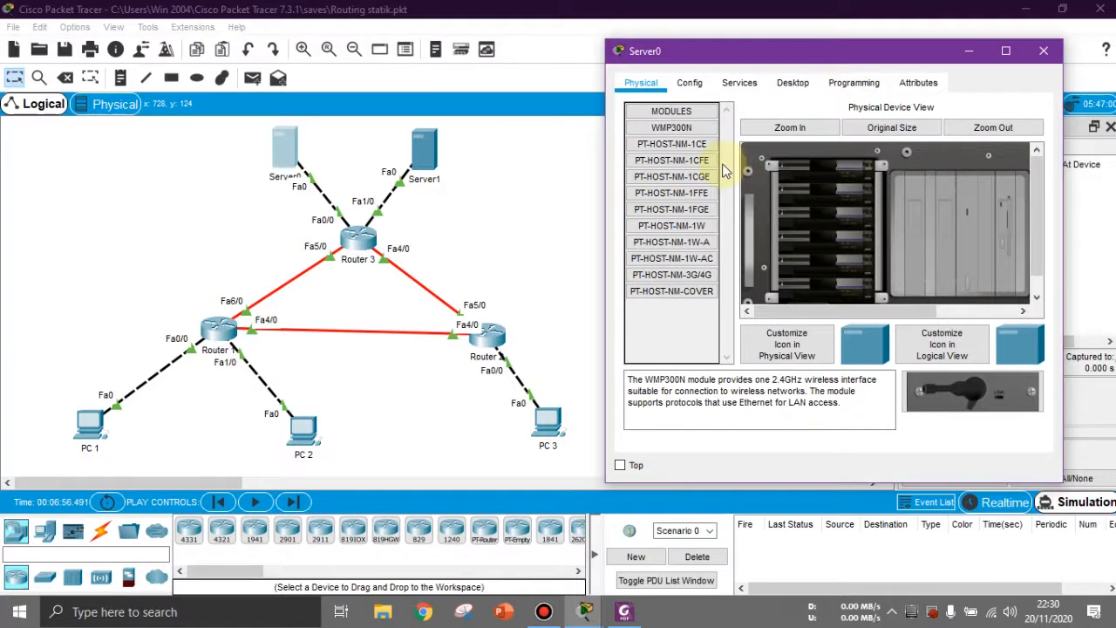
left_click(689, 91)
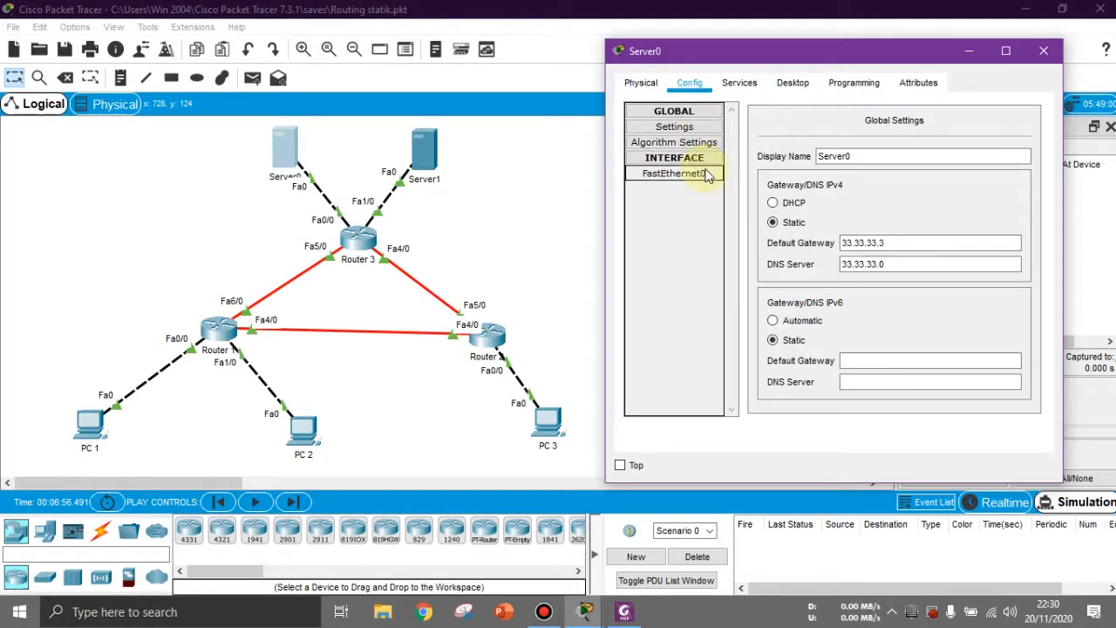
left_click(737, 87)
left_click(789, 83)
left_click(663, 135)
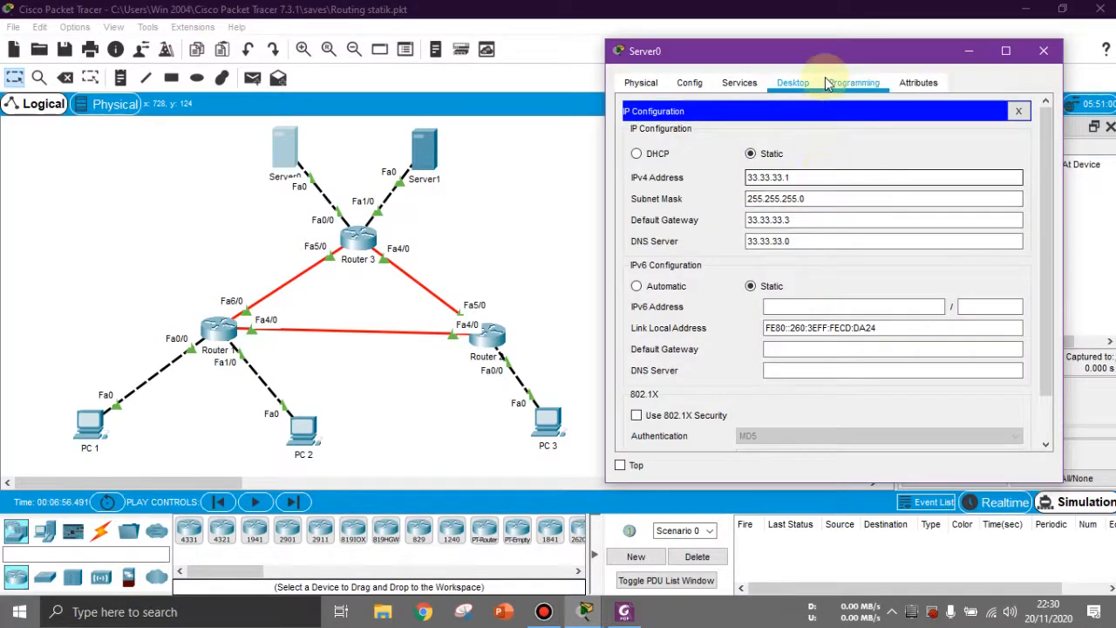
left_click_drag(835, 56, 851, 59)
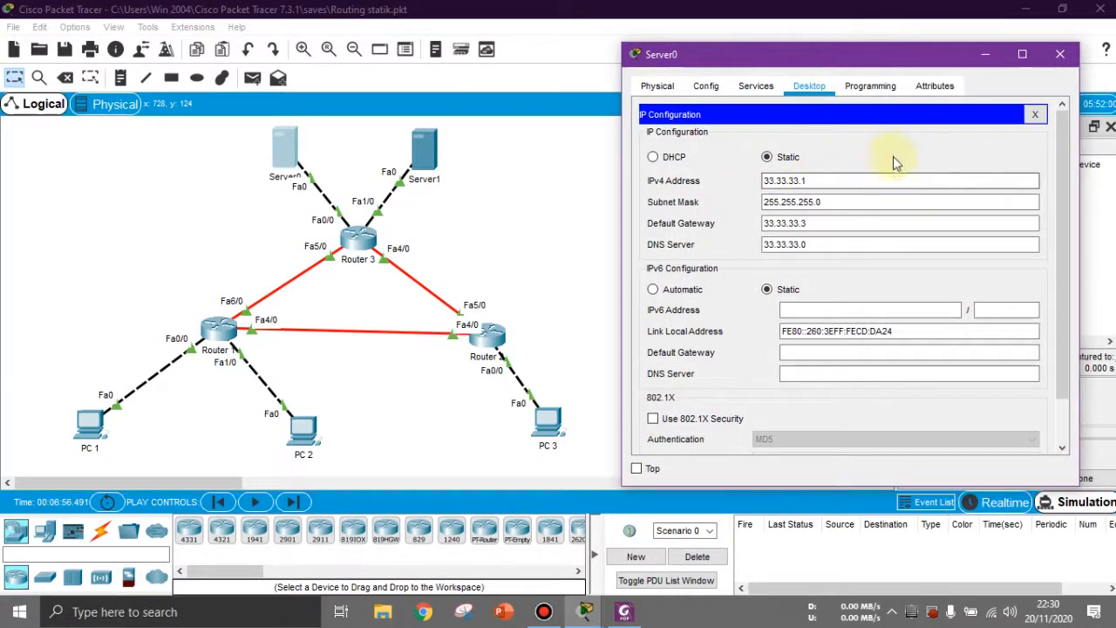
left_click_drag(843, 244, 722, 244)
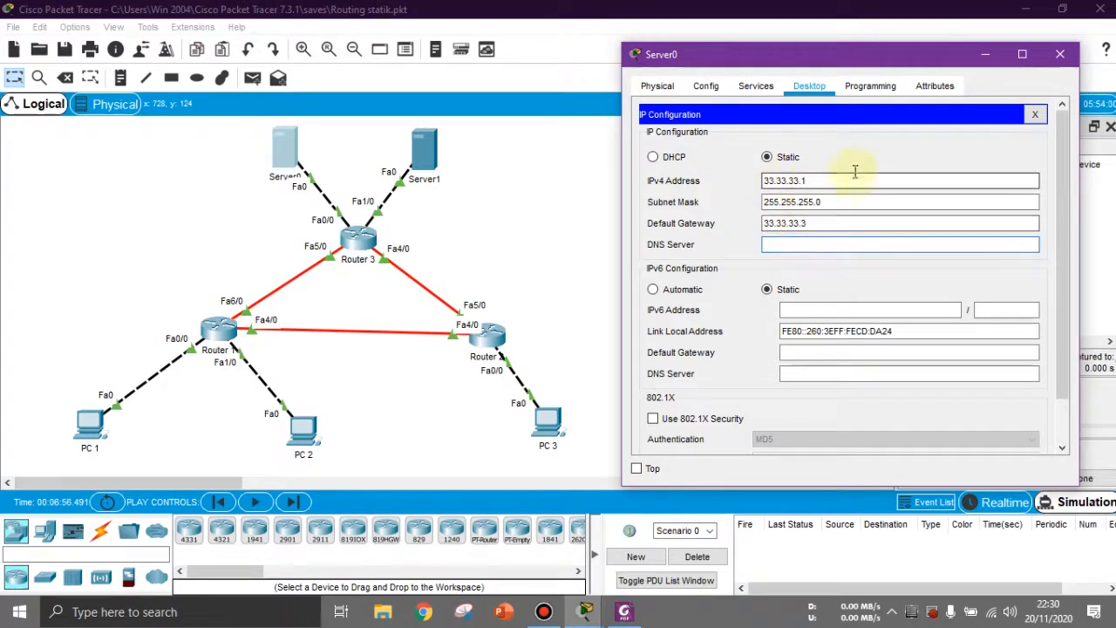
left_click(1060, 54)
Step: Open Server1's IP configuration, check its address settings beside the topology, and close the server's window
left_click(418, 166)
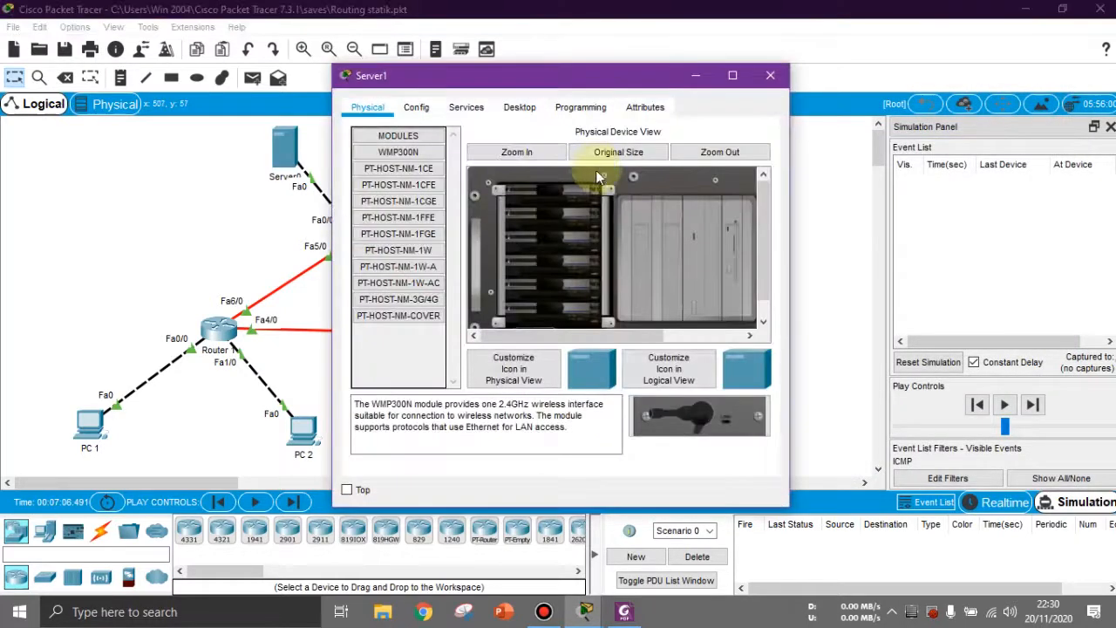
left_click(470, 109)
left_click(580, 107)
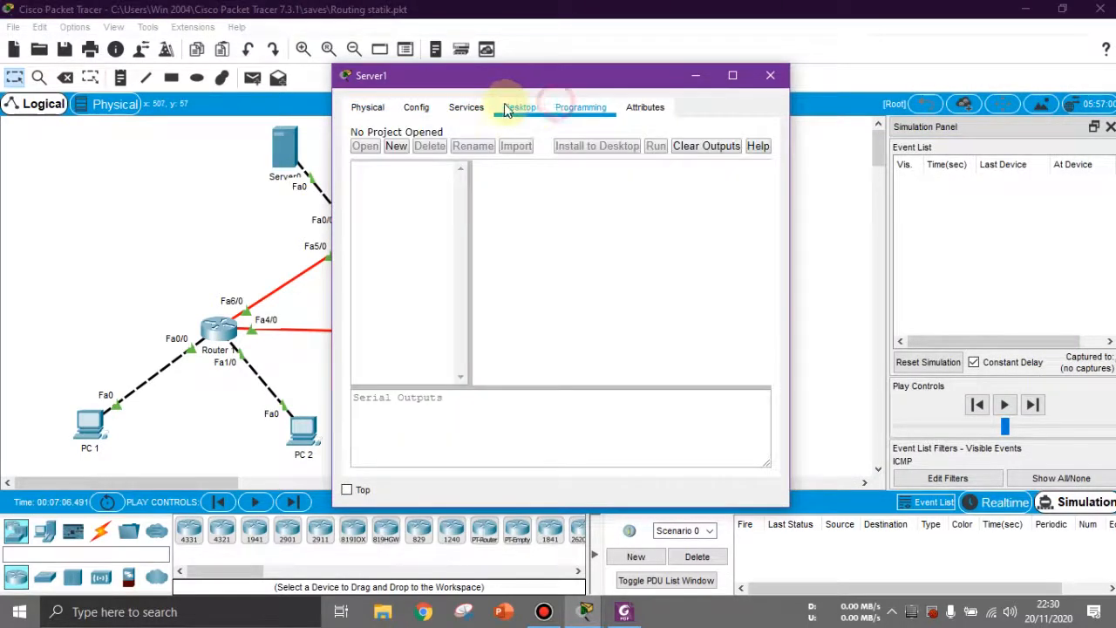
left_click(520, 107)
left_click(425, 150)
left_click_drag(584, 75, 805, 60)
left_click(991, 63)
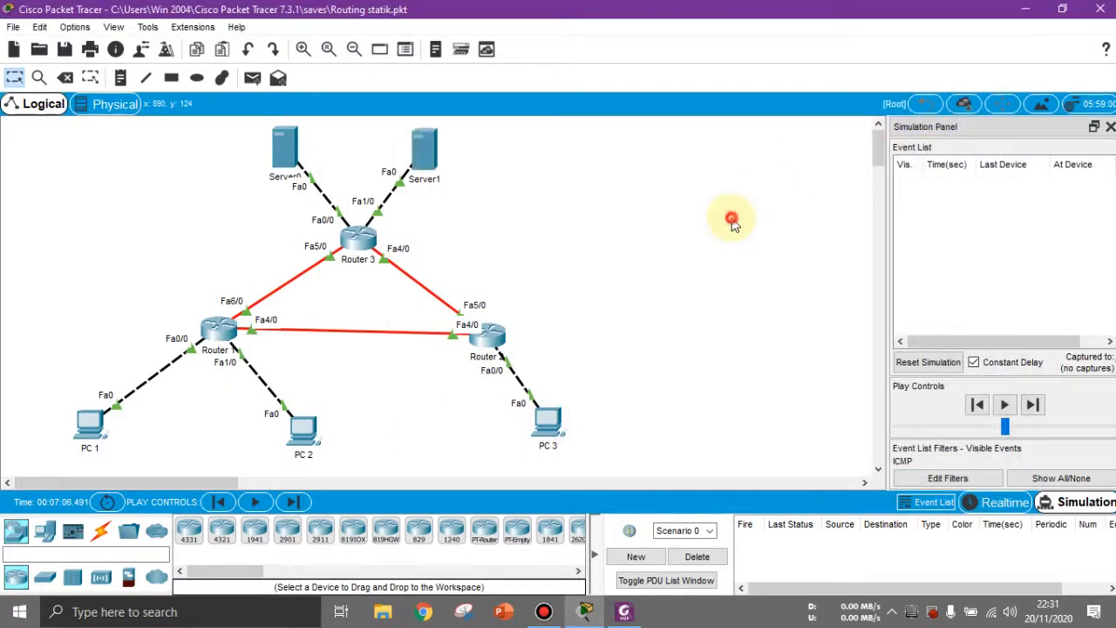
Step: Open Router 1's static routes beside the topology and check the 33.33.33.0/24 route against the link to Router 3
left_click(210, 337)
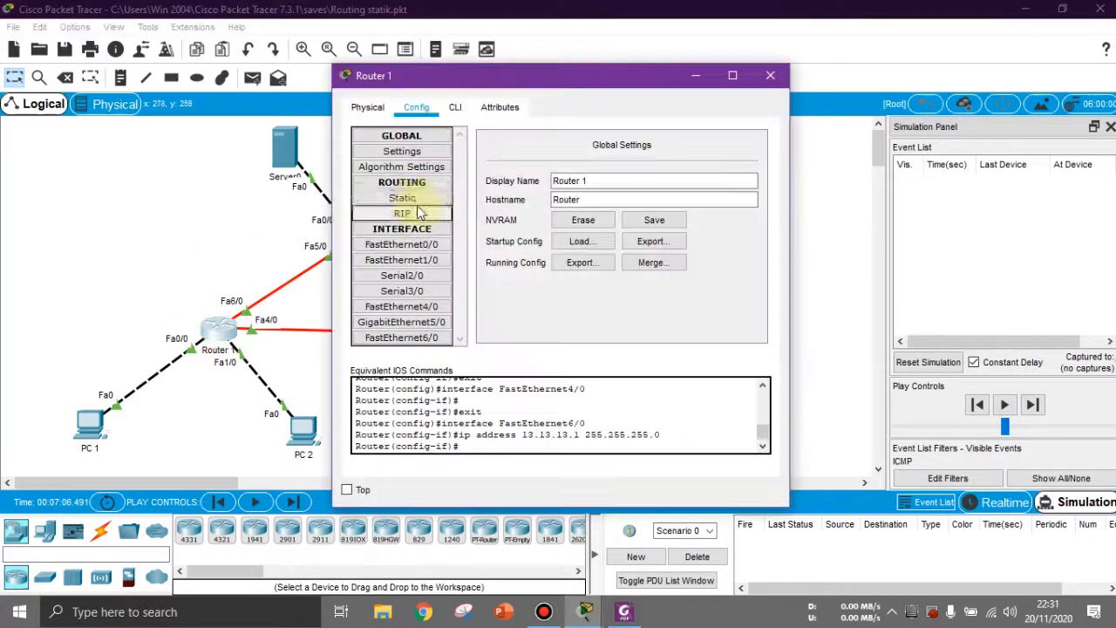
left_click(432, 197)
left_click_drag(580, 86, 764, 62)
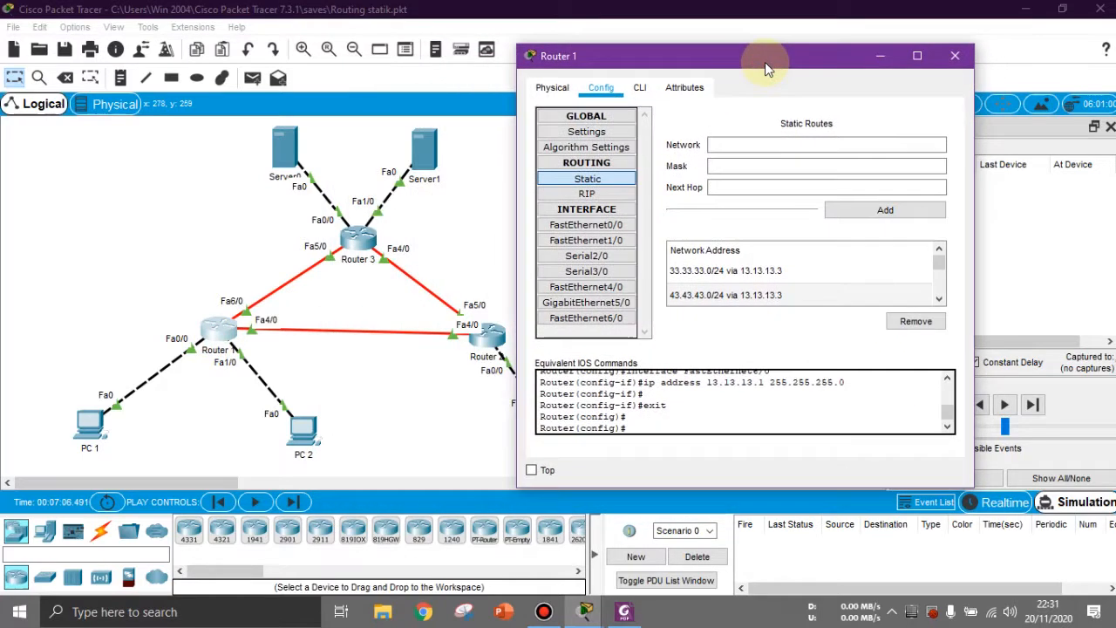
left_click(934, 270)
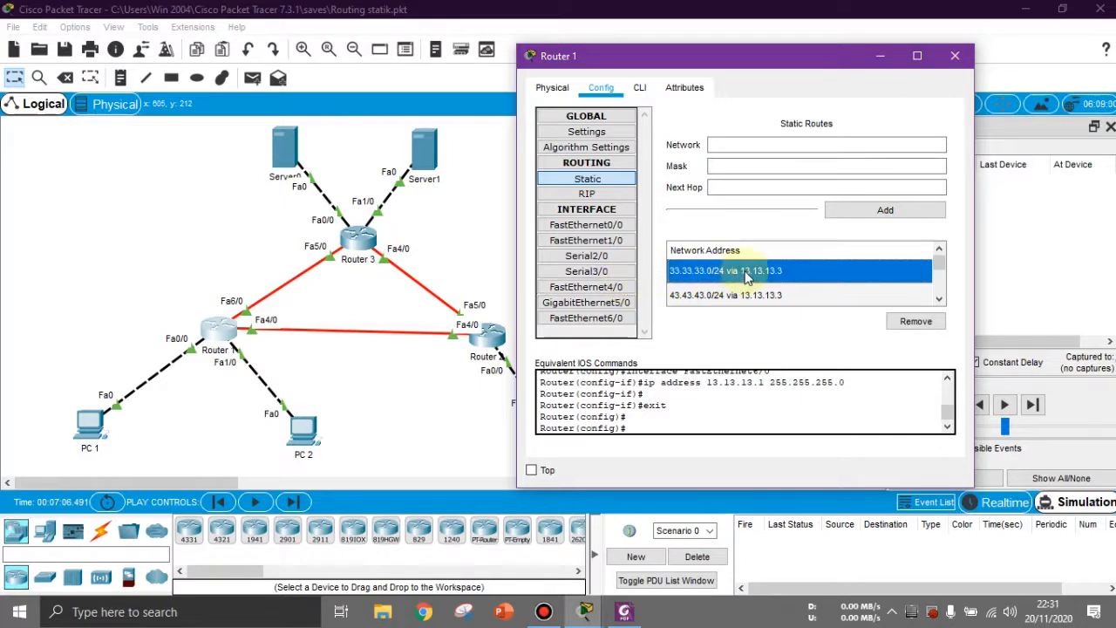
left_click(272, 300)
mouse_move(580, 613)
left_click(675, 478)
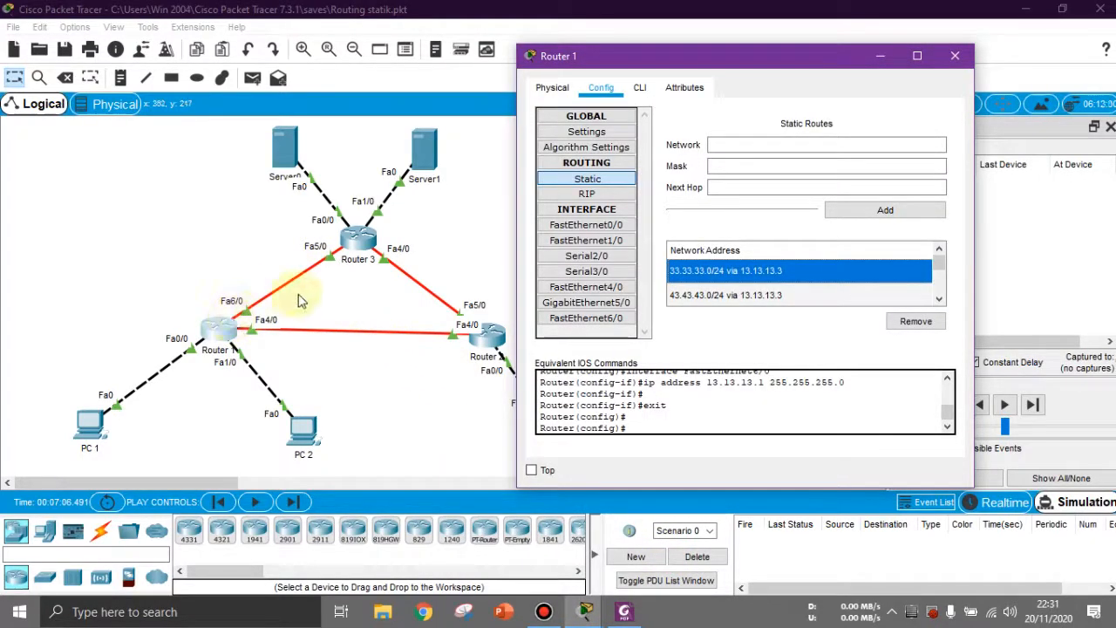
Step: Check Router 1's static routes to 43.43.43.0/24 and 192.168.1.128/25, and close the router's window
left_click(939, 299)
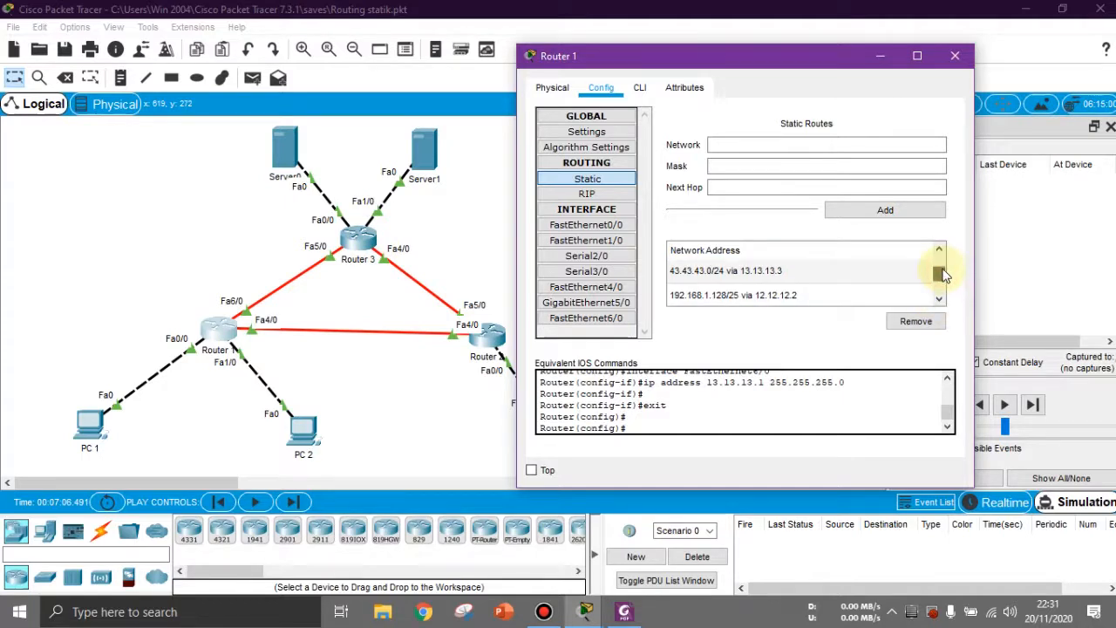
mouse_move(939, 278)
left_mouse_down()
mouse_move(940, 266)
mouse_move(939, 276)
left_mouse_up()
left_click(853, 278)
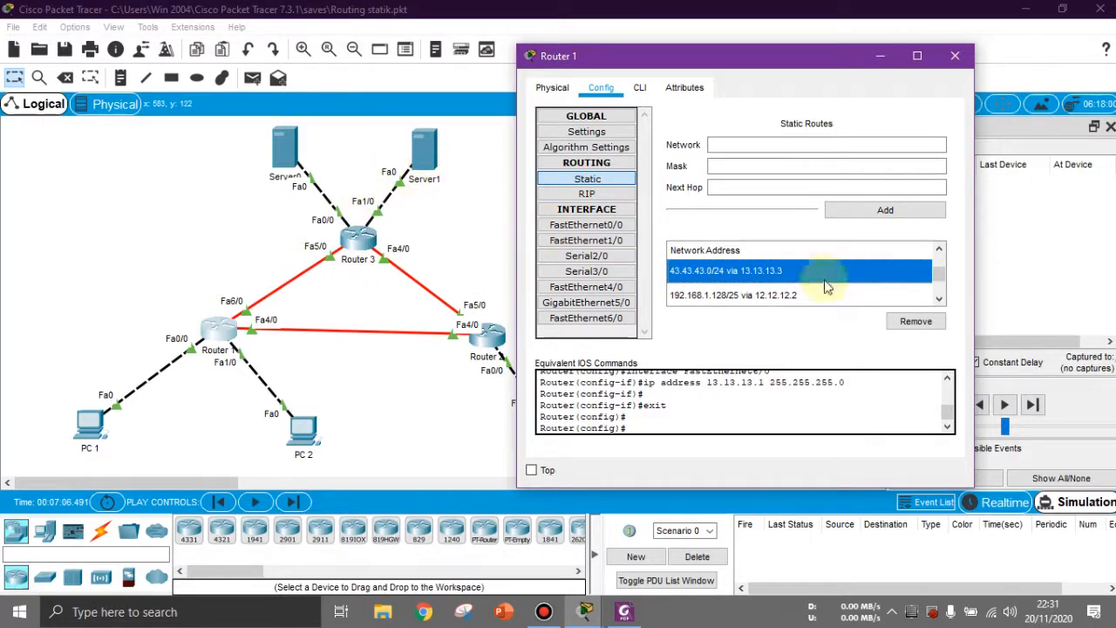
left_click(941, 261)
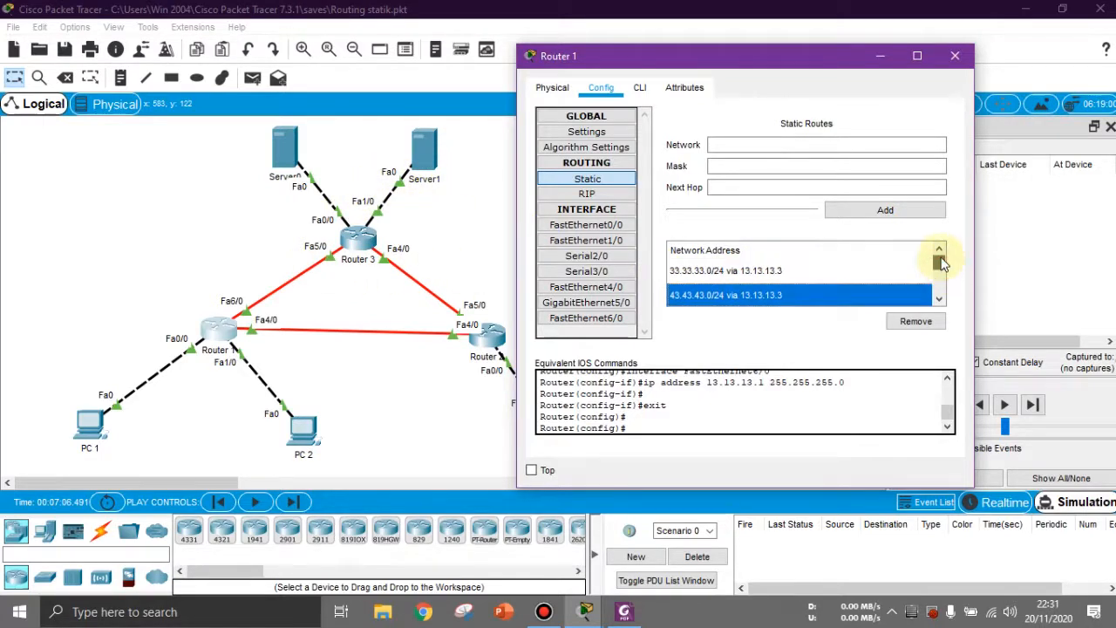
left_click_drag(940, 270, 941, 276)
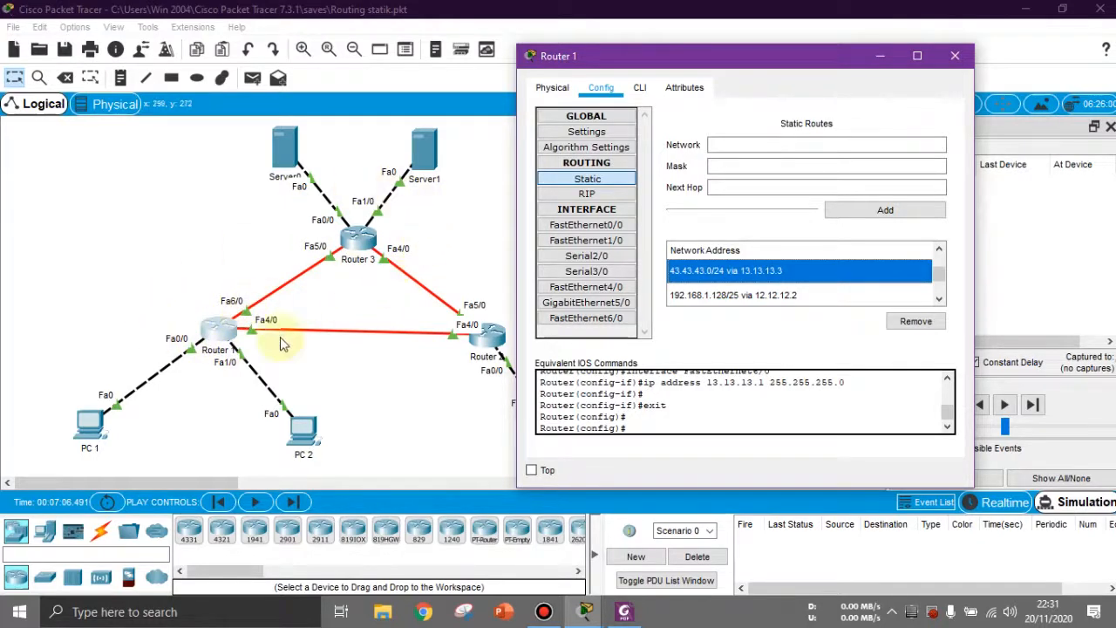
left_click(936, 299)
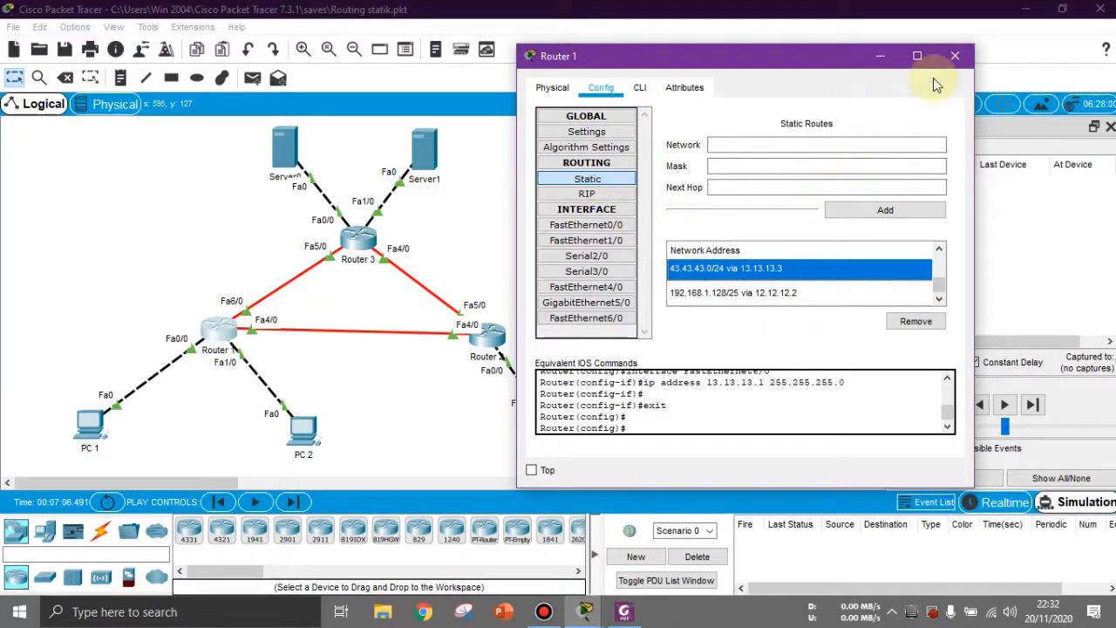
left_click(955, 56)
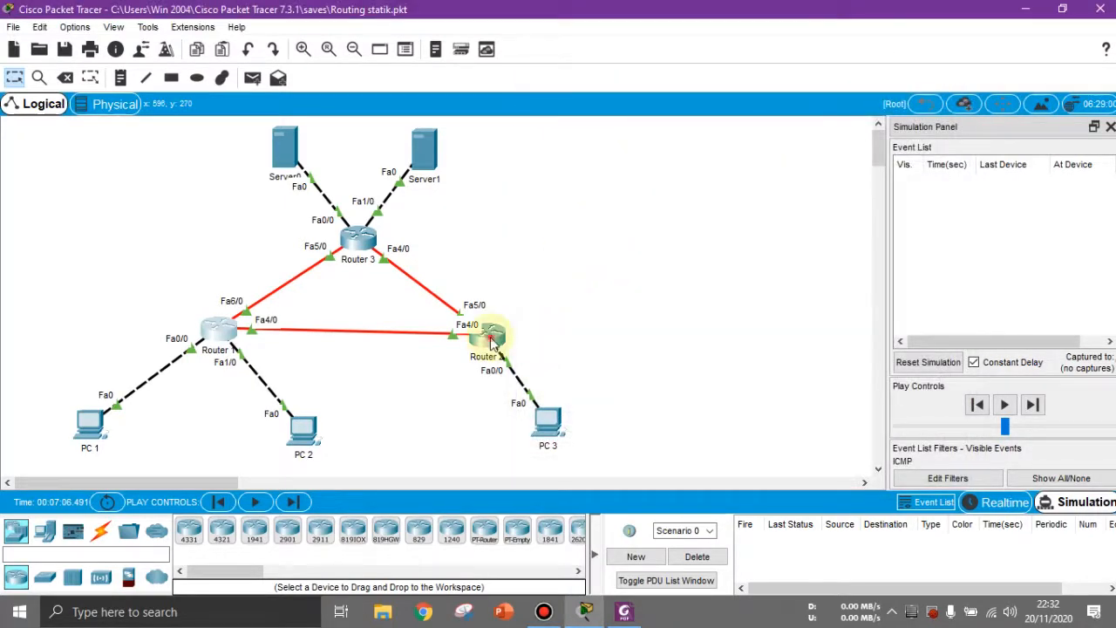
Step: Open Router 2's static routes beside the topology, check the listed networks and next hops, and close the router's window
left_click(491, 342)
left_click(409, 199)
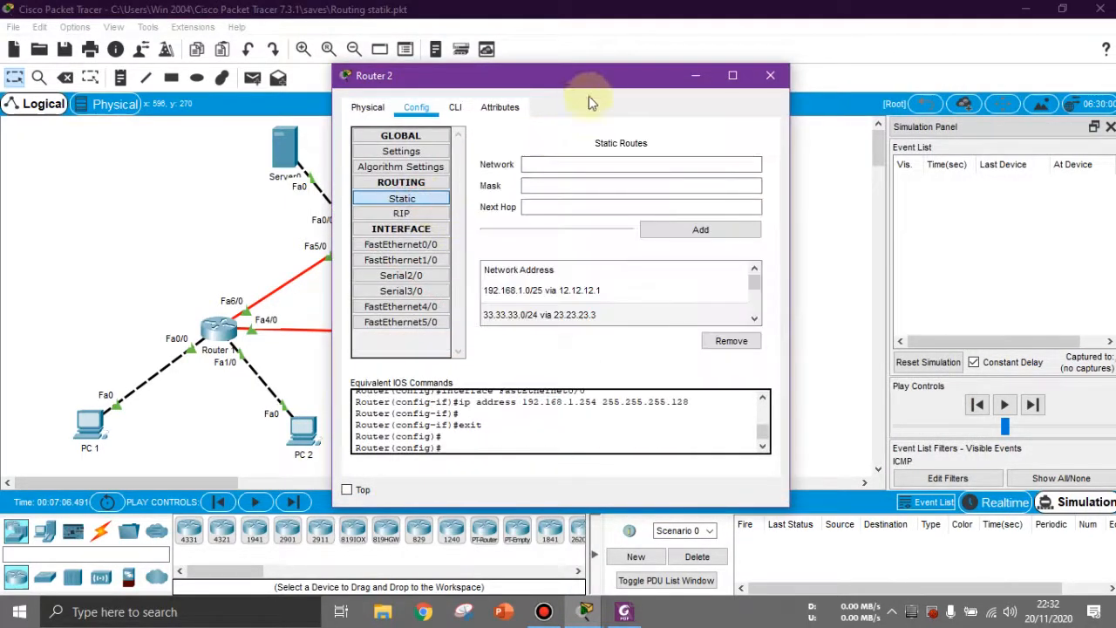
left_click_drag(588, 84, 759, 78)
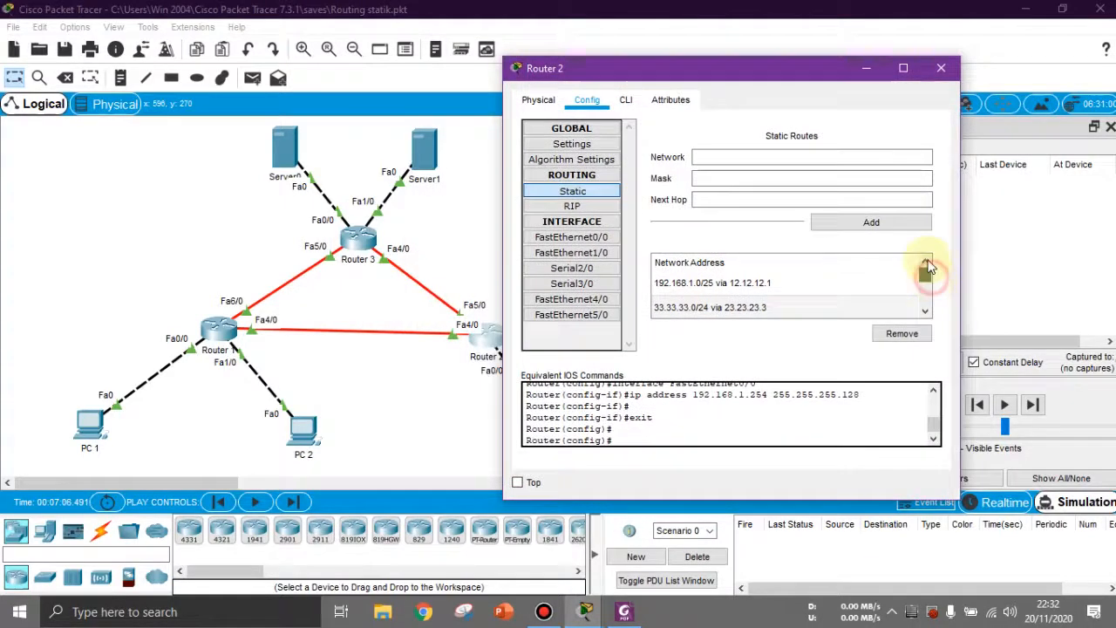
left_click_drag(763, 69, 845, 58)
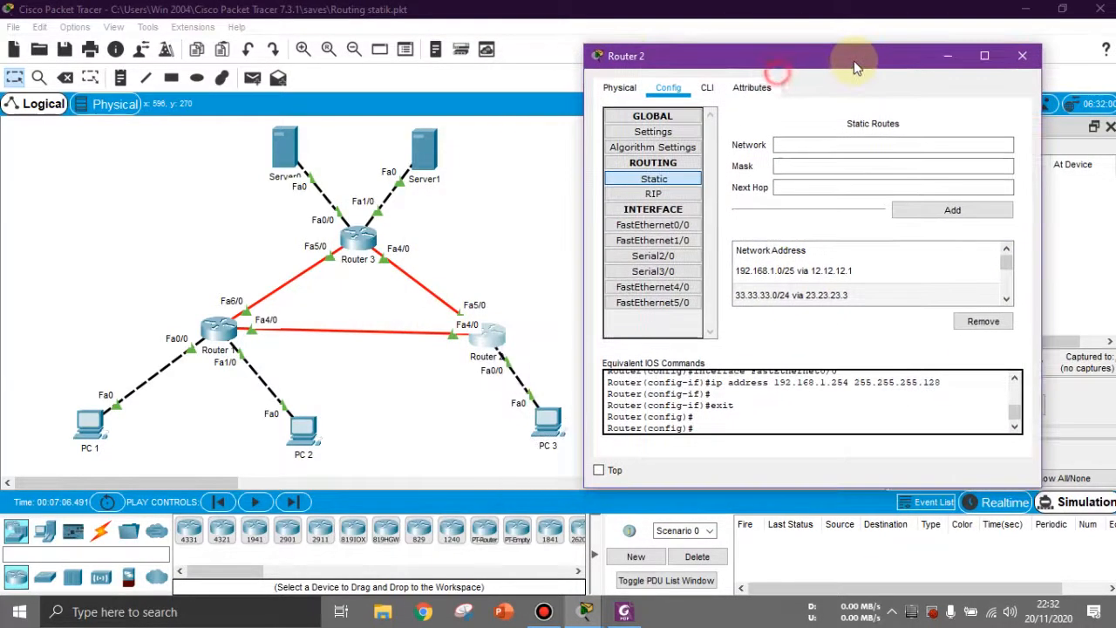
left_click(857, 272)
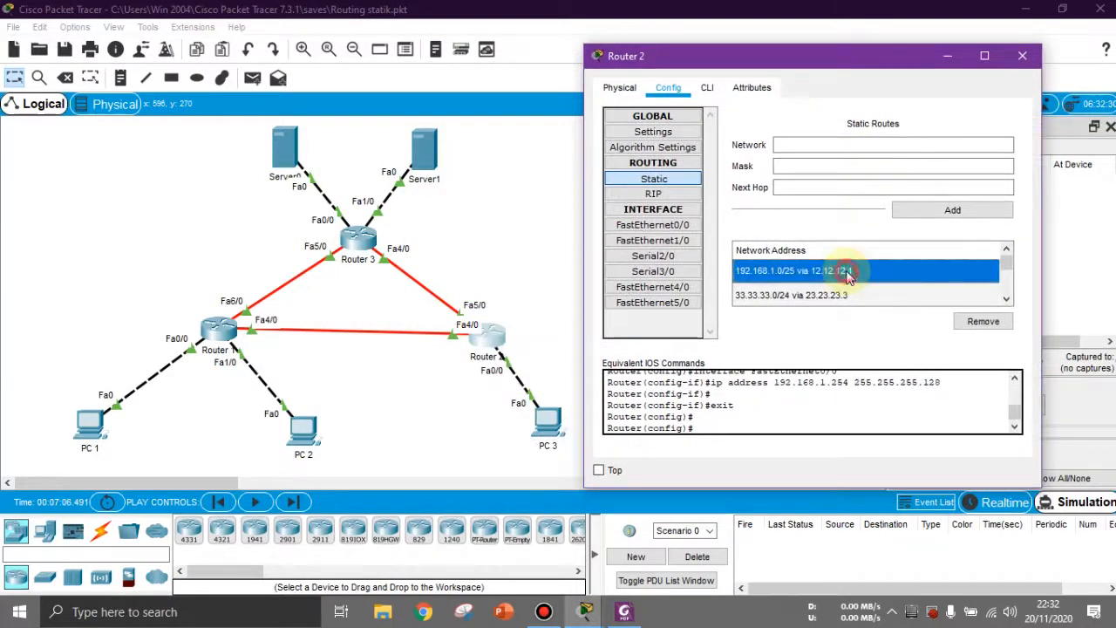
left_click(1006, 300)
left_click(1022, 55)
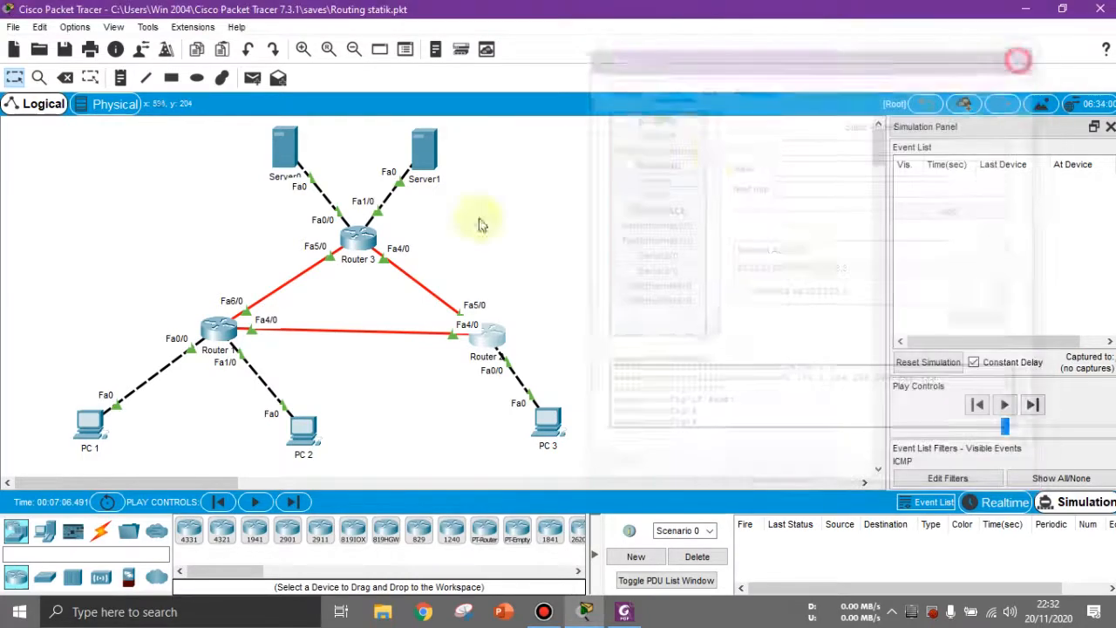
Step: Open Router 3's static routes, check the listed networks and next hops, and close the router's window
left_click(353, 239)
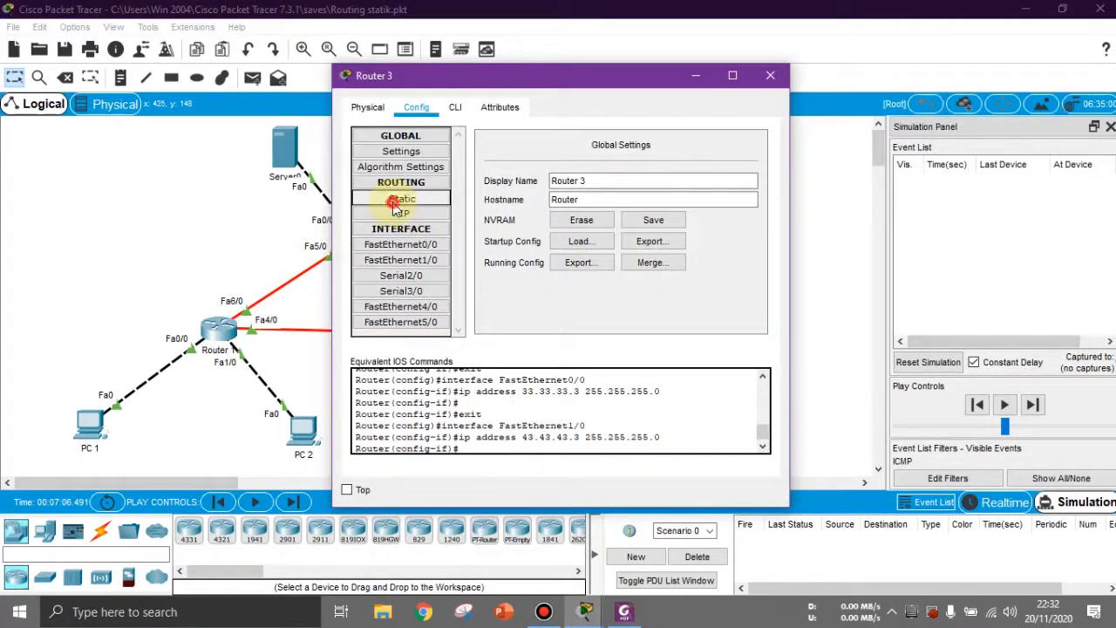
left_click(401, 199)
left_click_drag(755, 281, 755, 296)
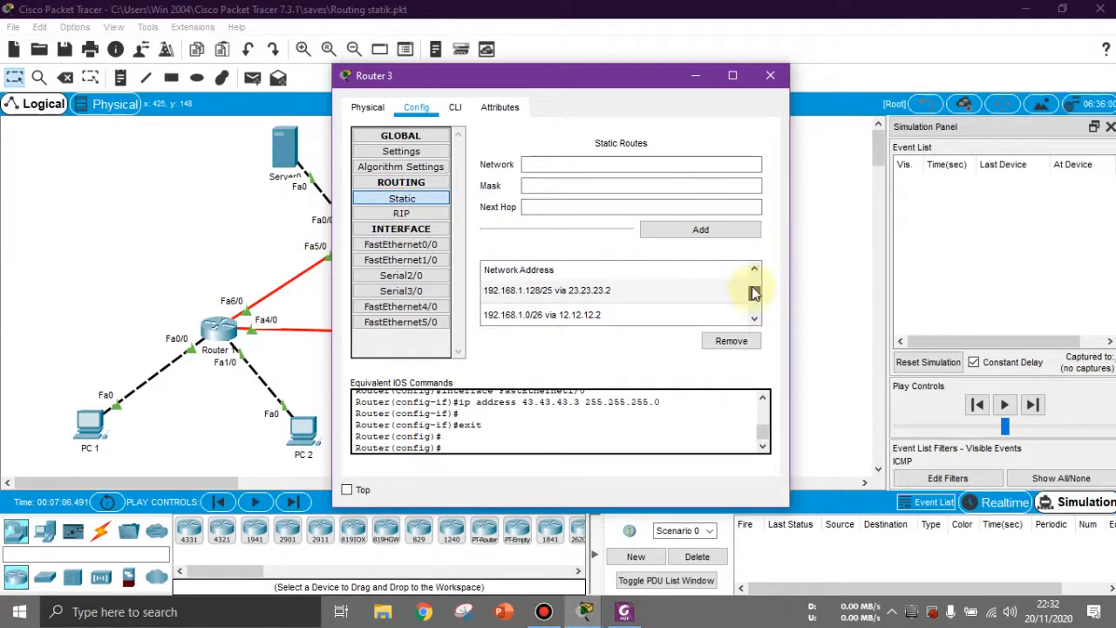
left_click(769, 75)
Step: Switch to the lab module PDF and review the static routing tables of the three routers and the simulation scenarios in point 3
left_click(623, 611)
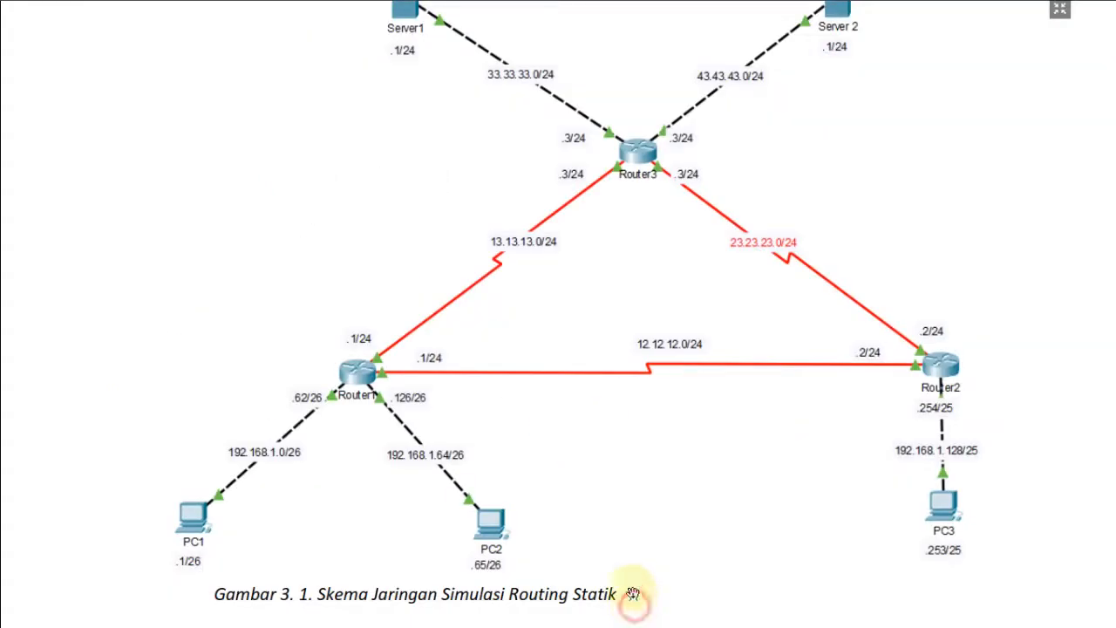
scroll(601, 386, "down", 10)
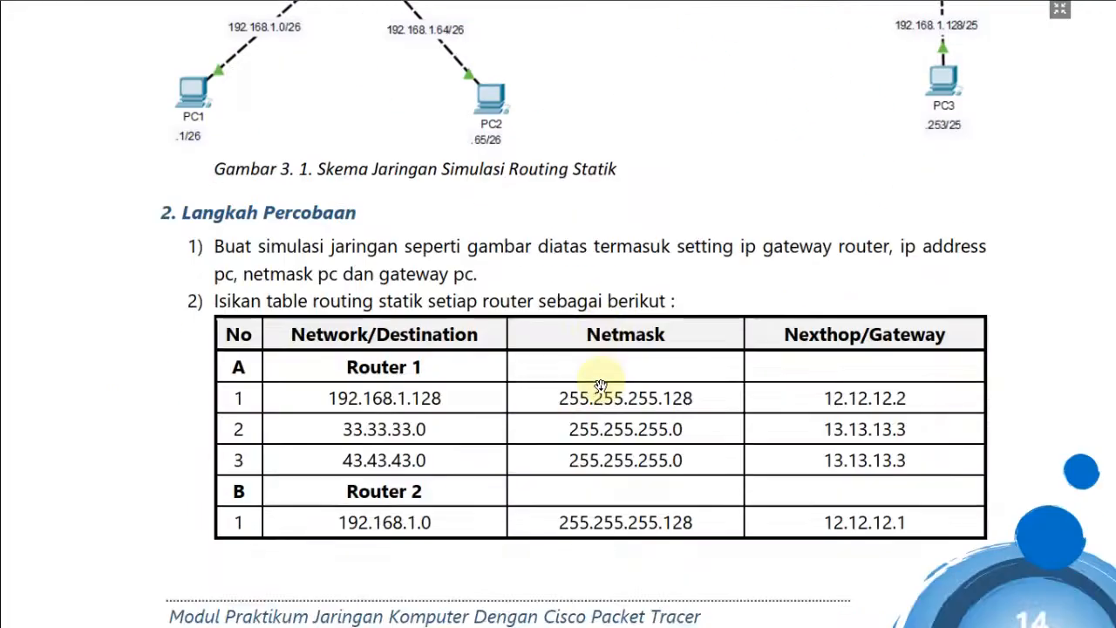
scroll(601, 386, "down", 2)
scroll(602, 382, "up", 2)
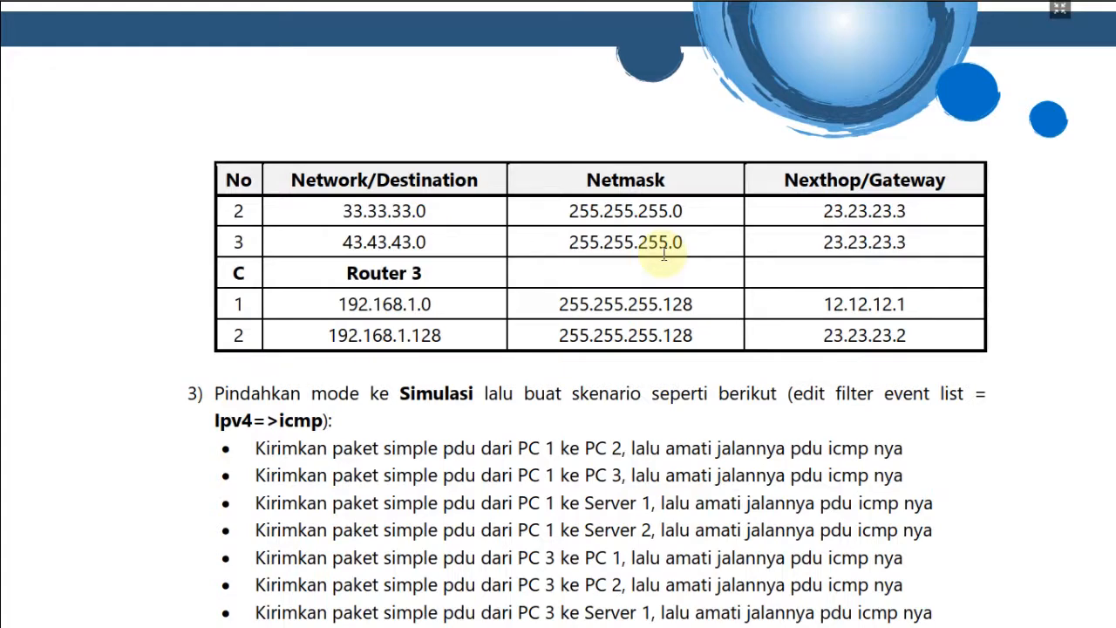
scroll(664, 253, "up", 5)
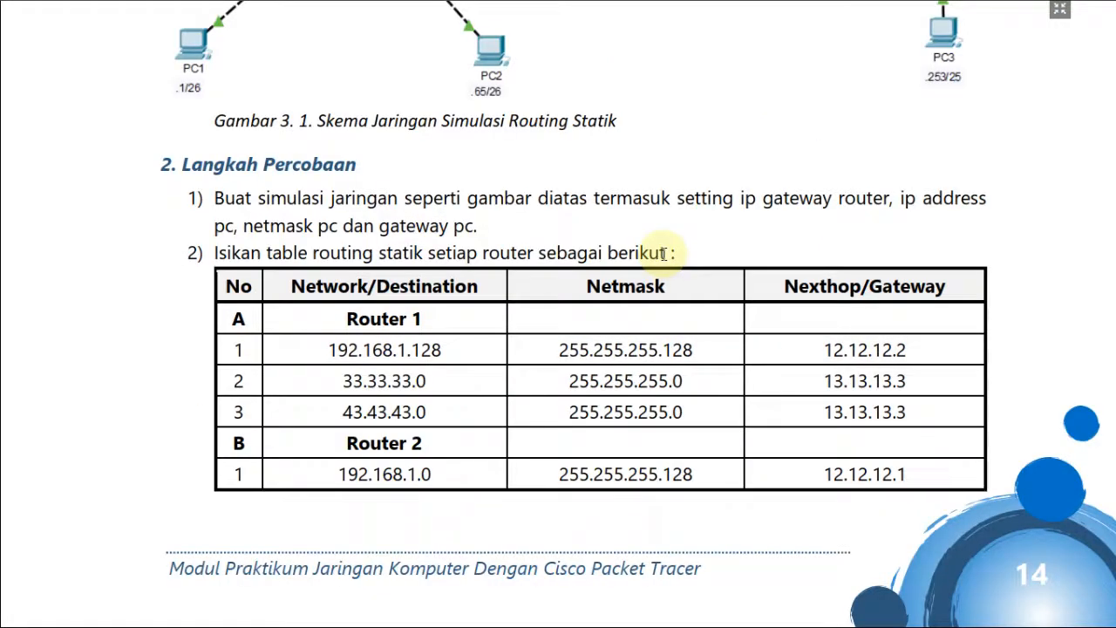
scroll(411, 242, "down", 8)
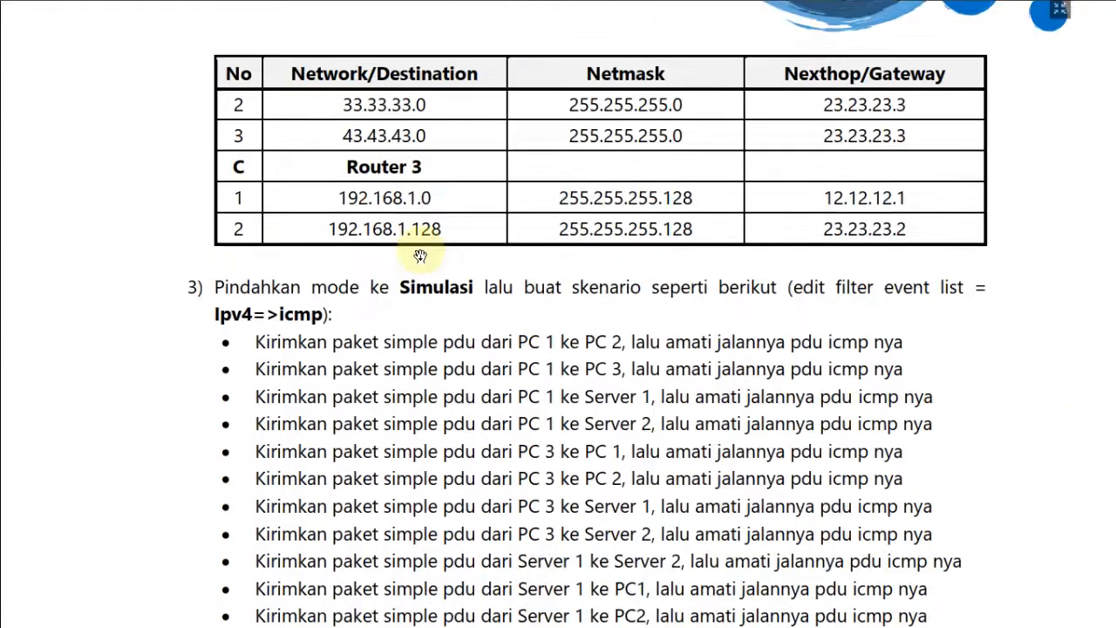
scroll(422, 250, "down", 3)
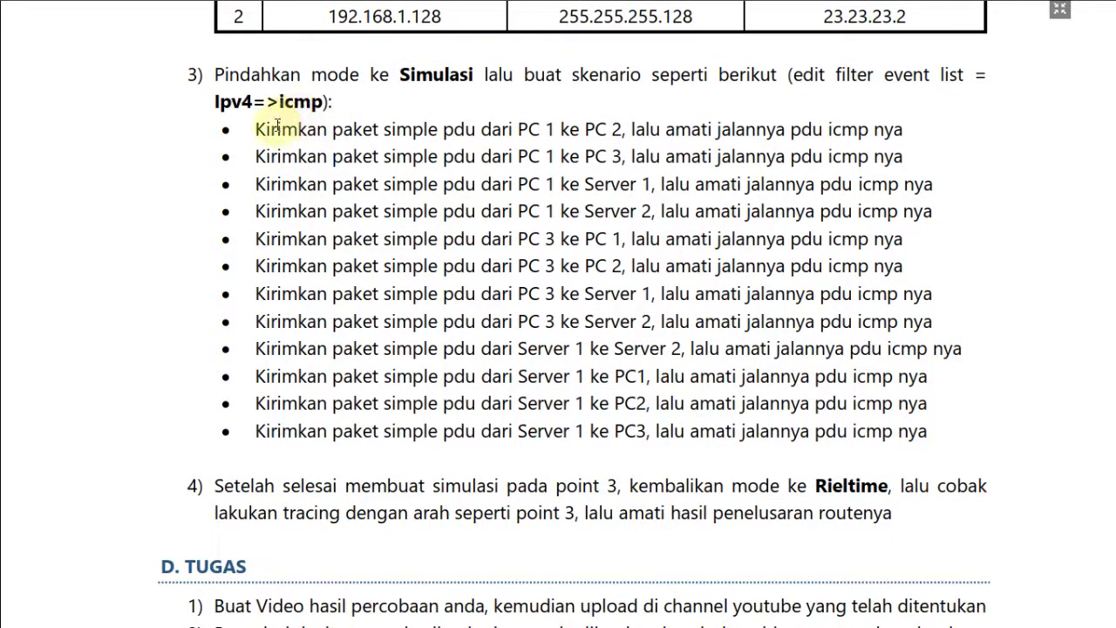
left_click_drag(275, 129, 466, 154)
left_click(460, 146)
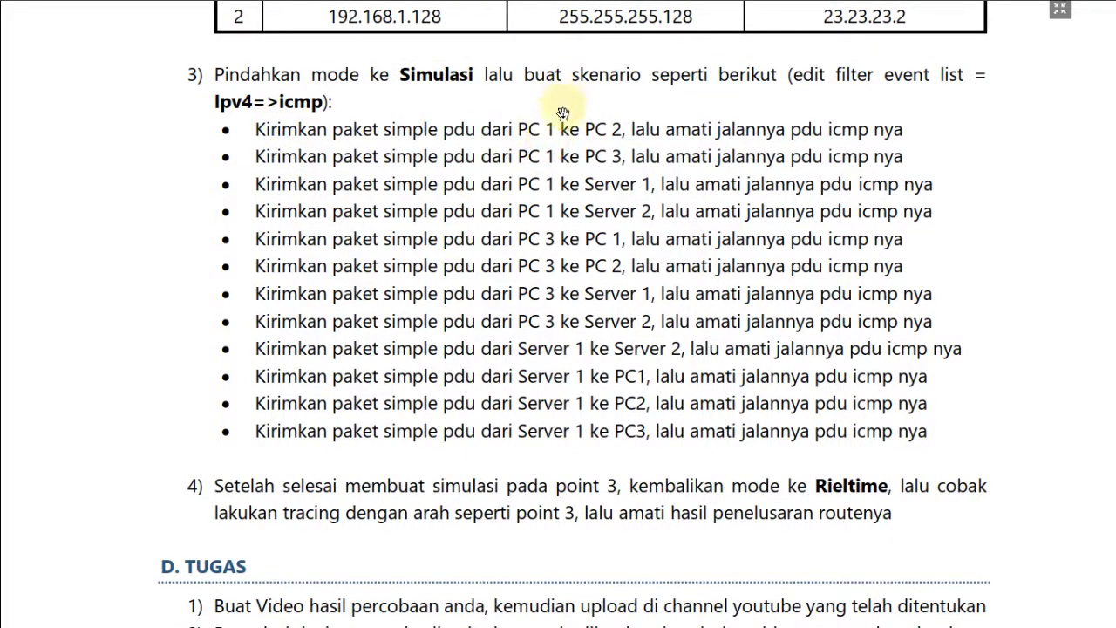
Step: Switch back to Packet Tracer and set the simulation's IPv4 event list filter to show only ICMP
key("alt+Tab")
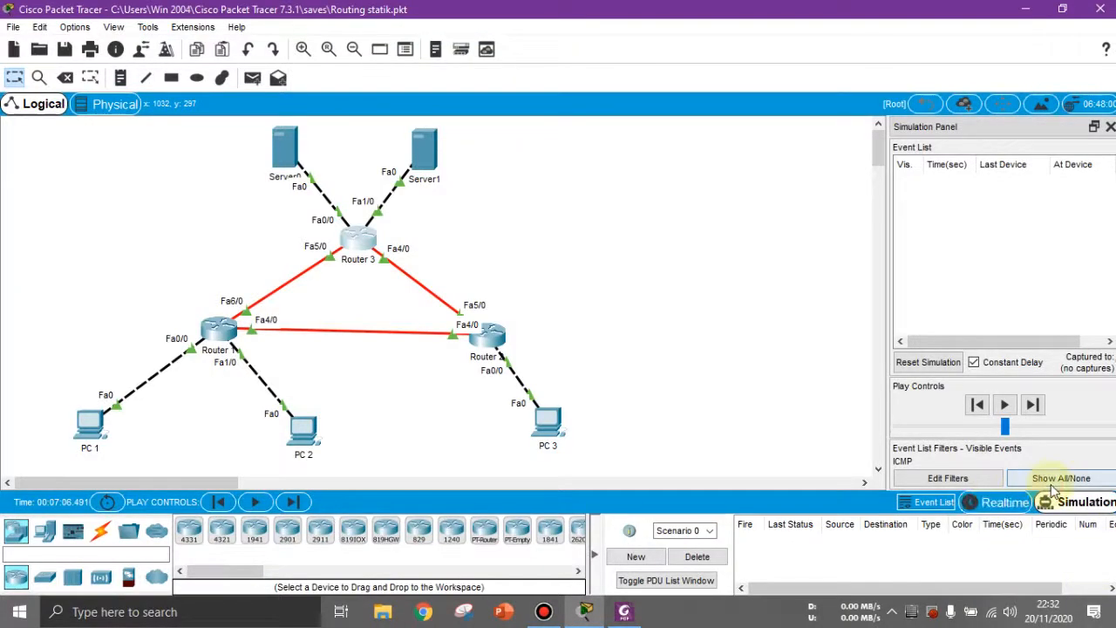
left_click(950, 479)
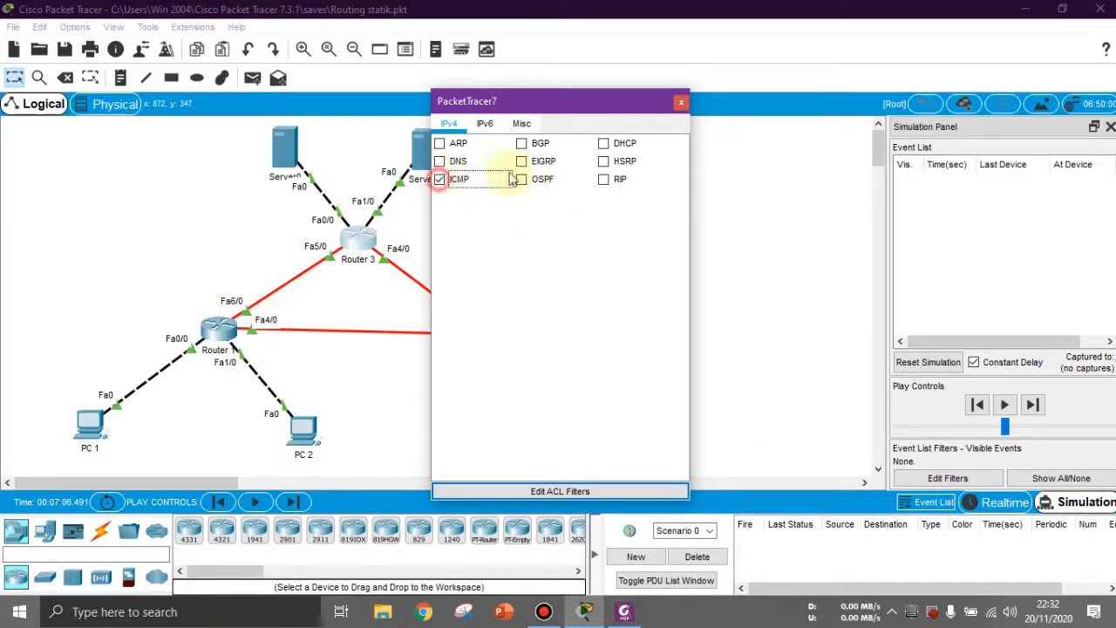
left_click(680, 103)
left_click(742, 363)
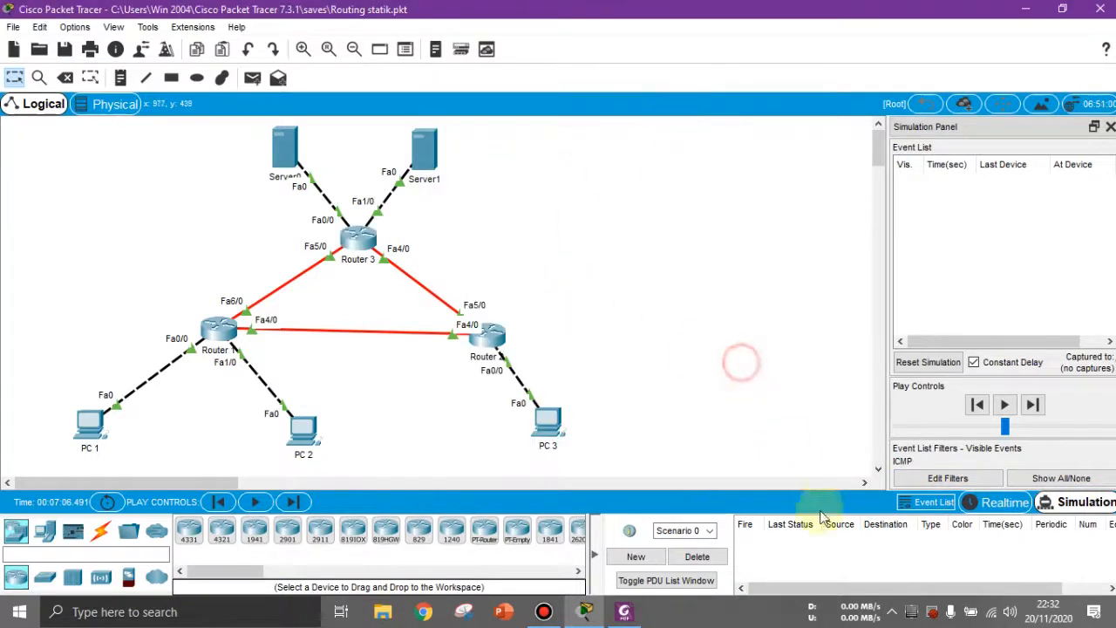
Step: Add a simple PDU with PC 1 as the source and PC 2 as the destination
left_click(253, 77)
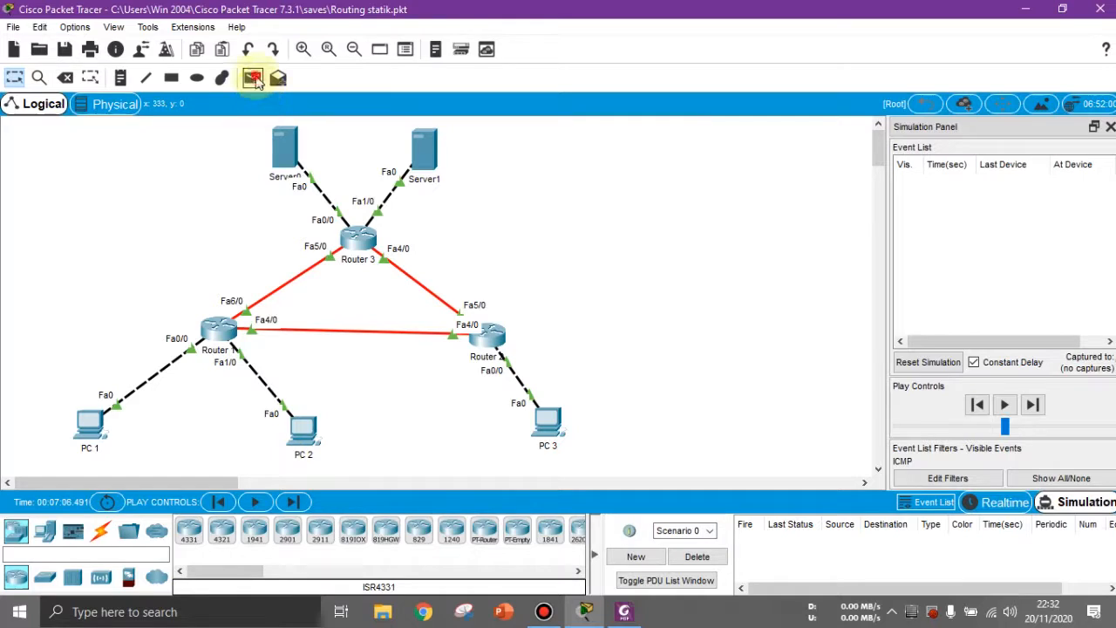
left_click(89, 422)
left_click(301, 426)
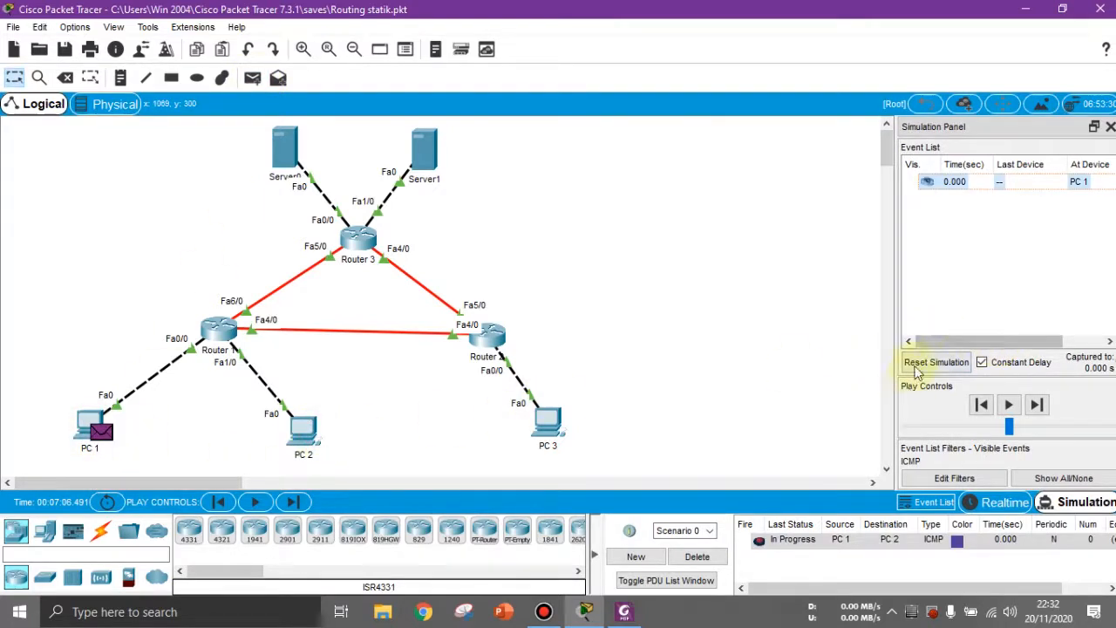
Step: Step the simulation forward event by event from PC 1 to PC 2 and back, and delete the PDU scenario
left_click(1038, 404)
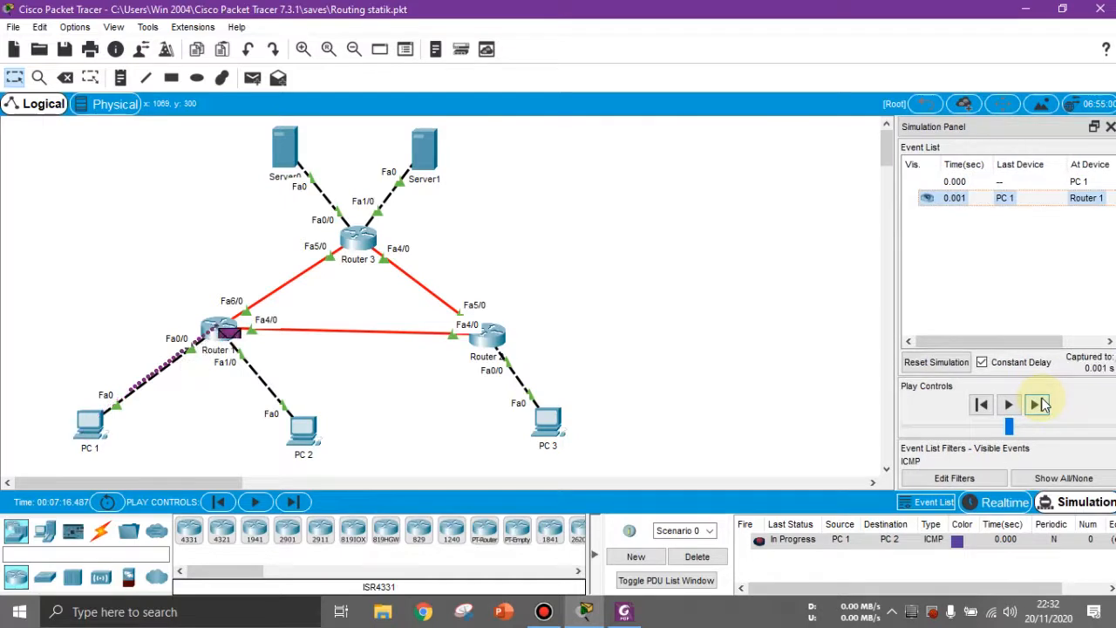
left_click(1037, 403)
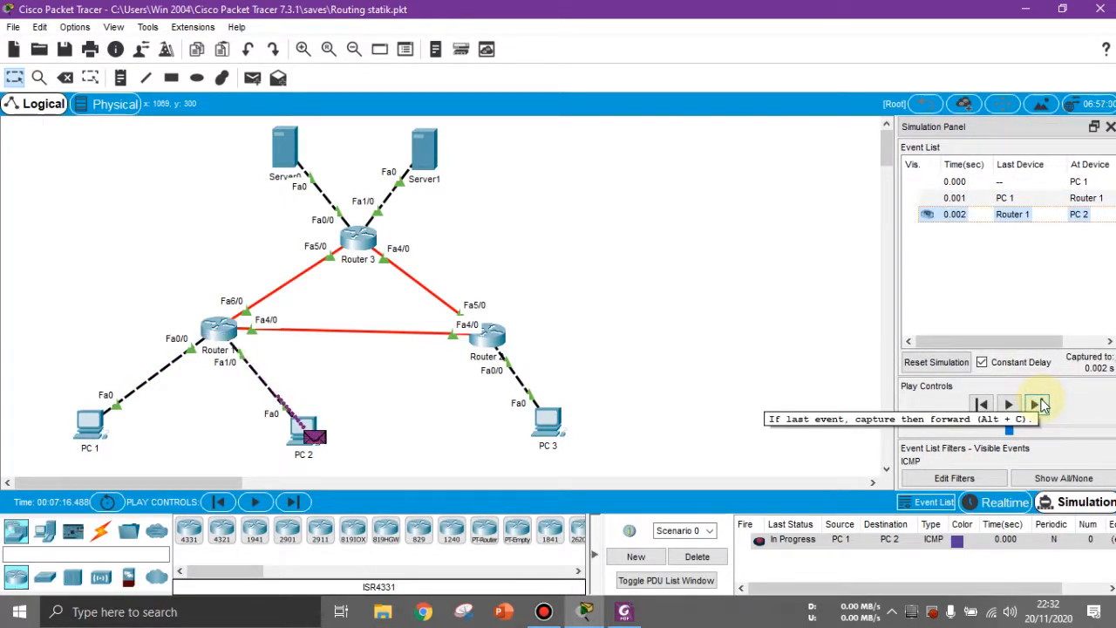
left_click(1038, 404)
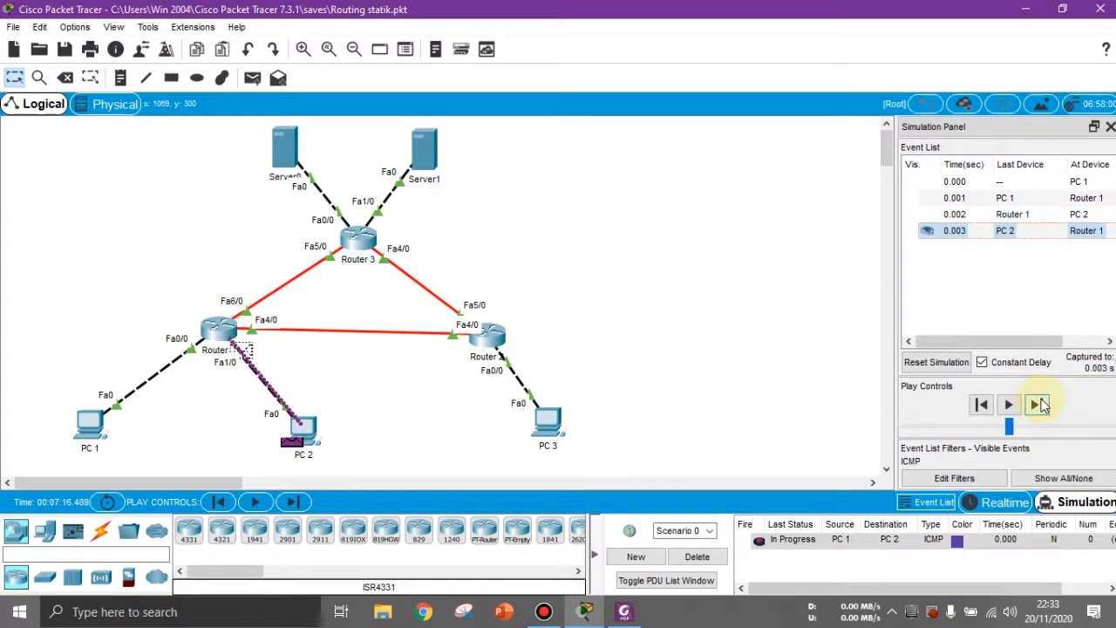
left_click(1037, 404)
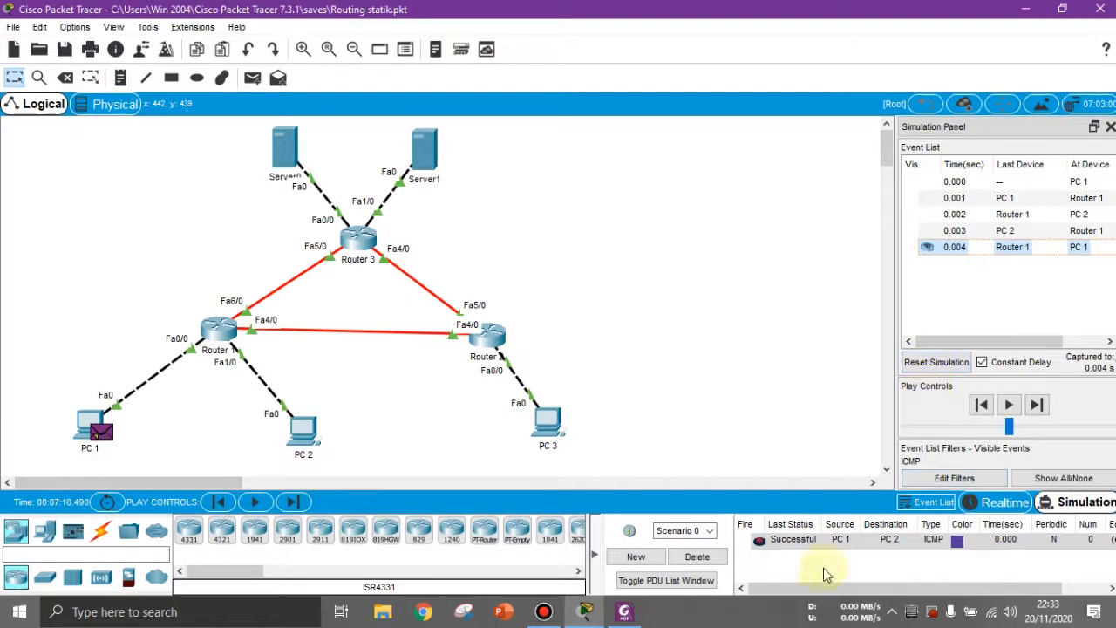
left_click(702, 558)
Step: Switch to the lab module PDF, leave its full-screen view, and review the list of simple PDU scenarios
left_click(613, 623)
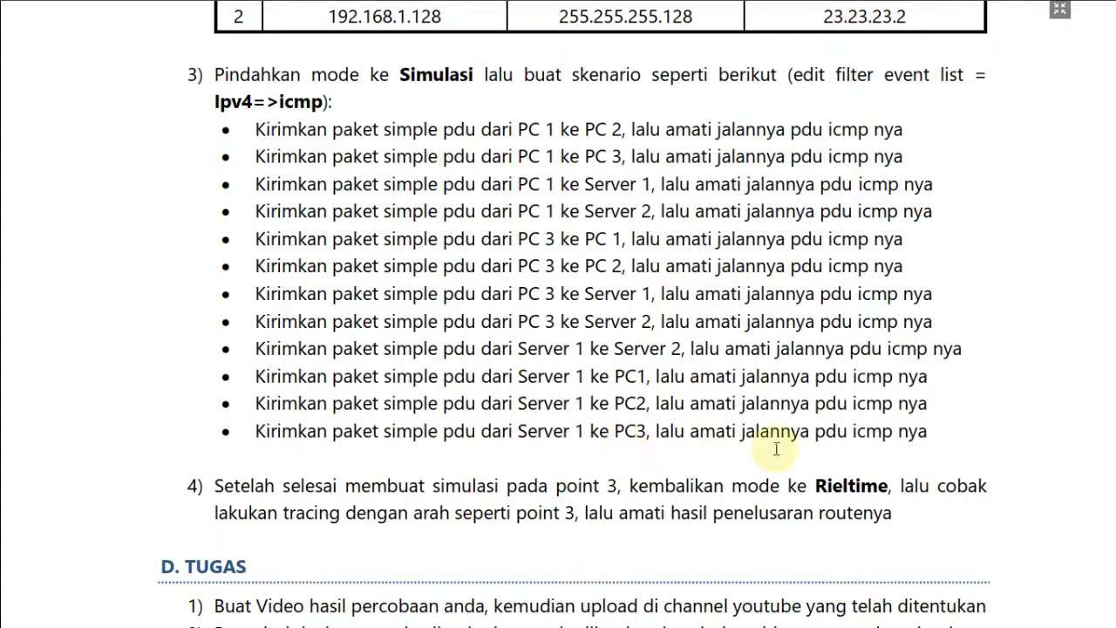
key("Escape")
scroll(660, 379, "down", 5)
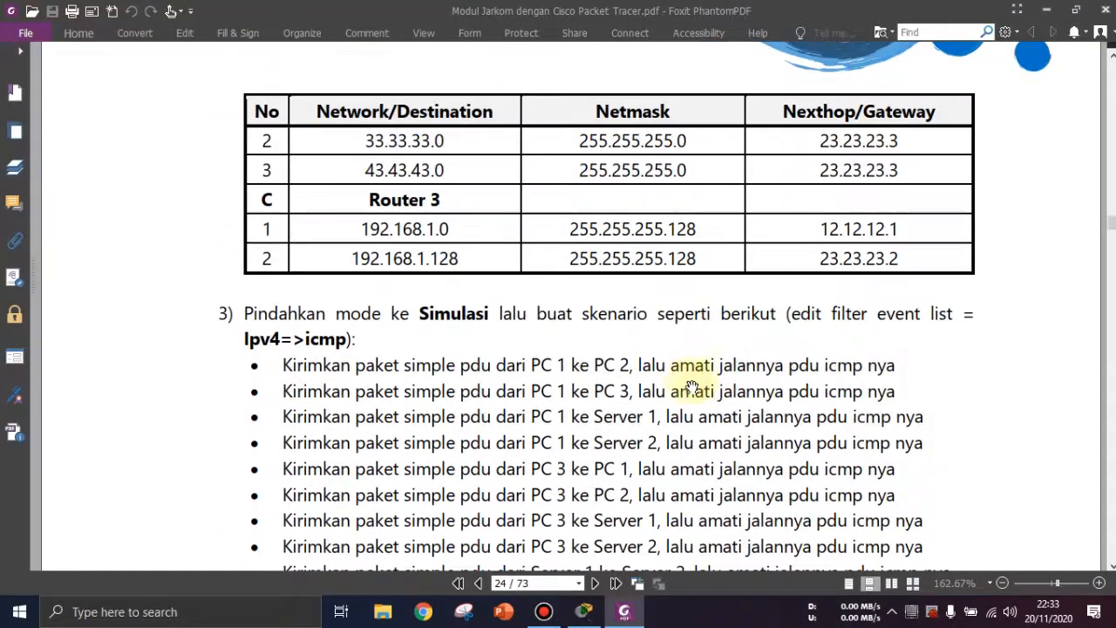
Step: Switch back to Packet Tracer and add a simple PDU with PC 1 as the source and PC 3 as the destination
key("alt+Tab")
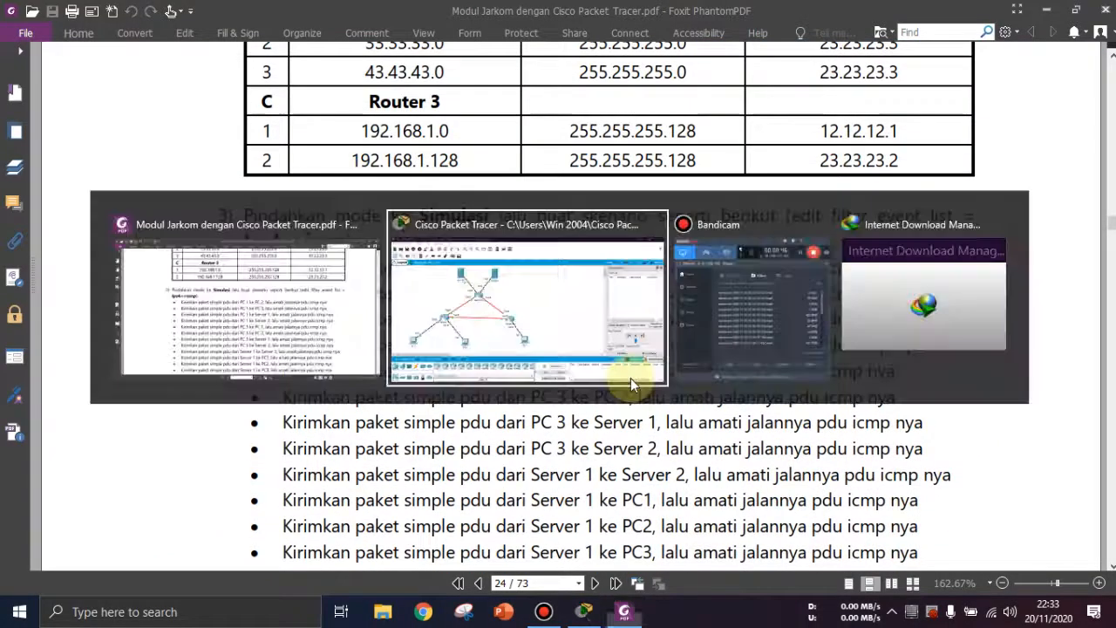
left_click(657, 326)
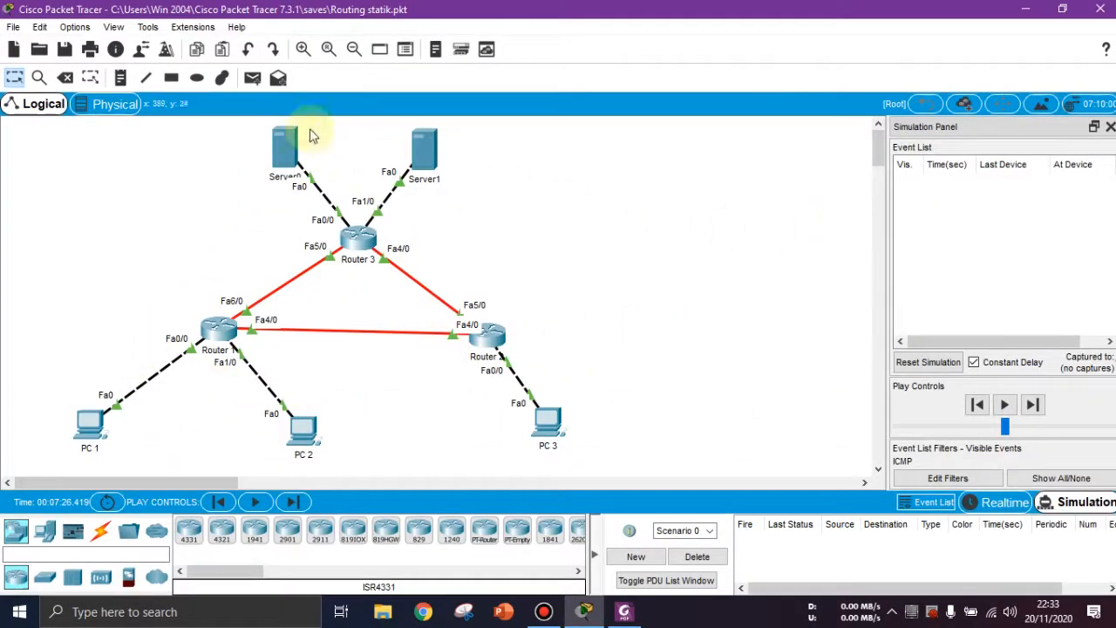
left_click(254, 78)
left_click(91, 423)
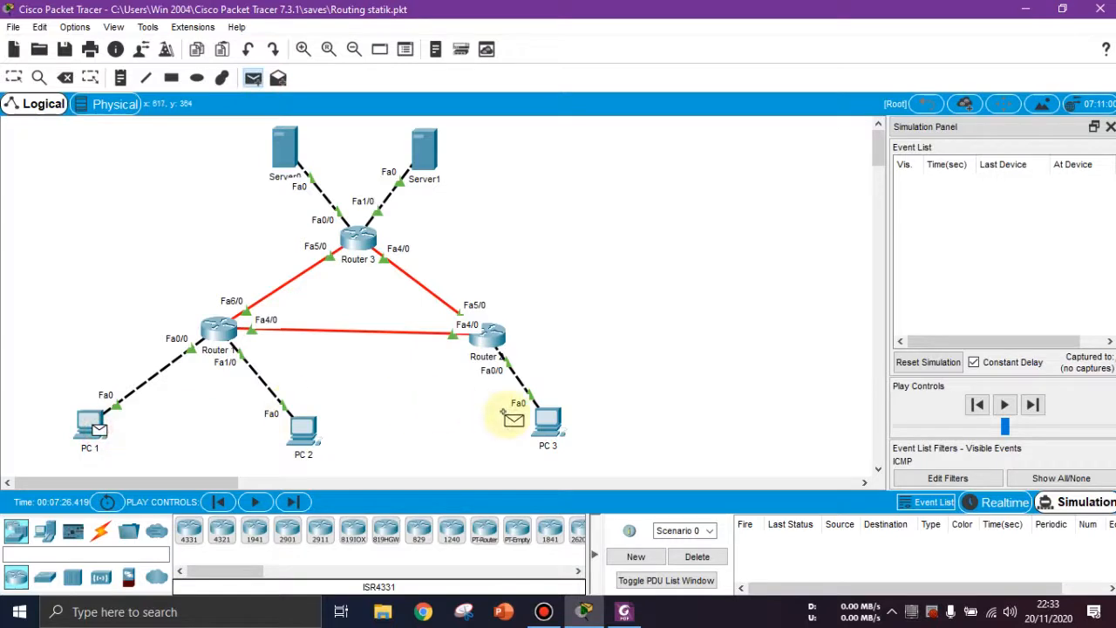
left_click(544, 423)
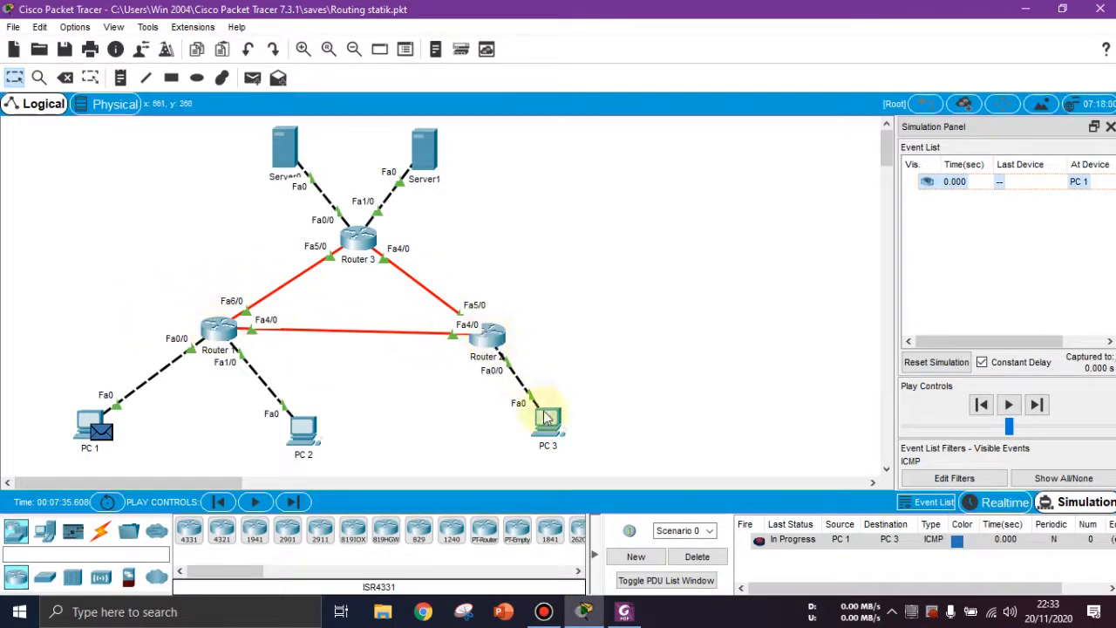
Step: Step the simulation forward event by event from PC 1 to PC 3 and back, and delete the PDU scenario
left_click(1036, 404)
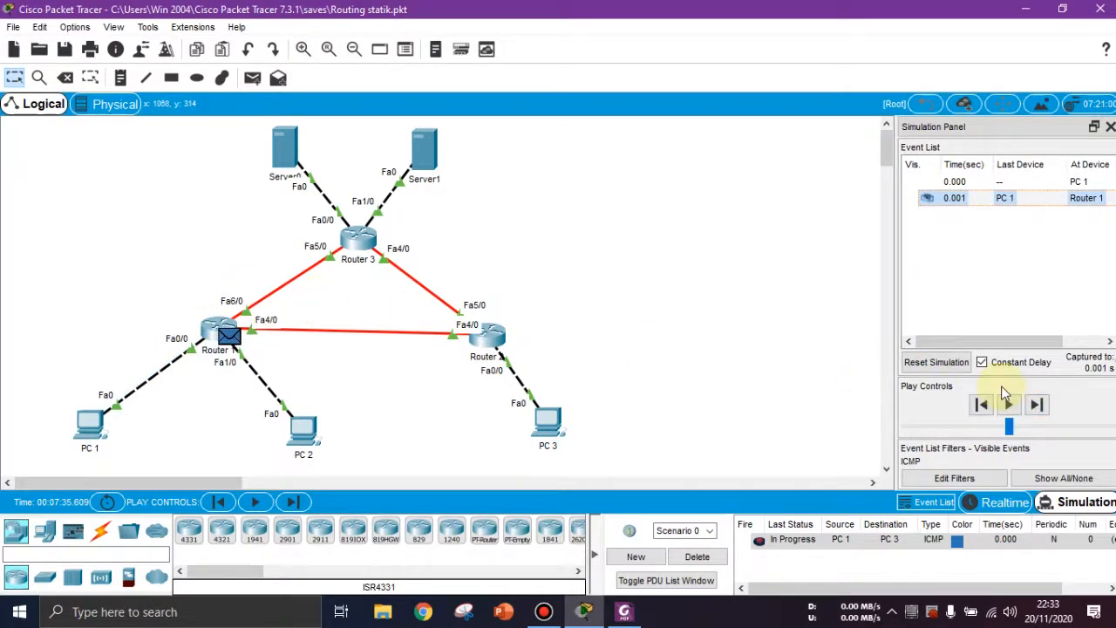
left_click(1036, 405)
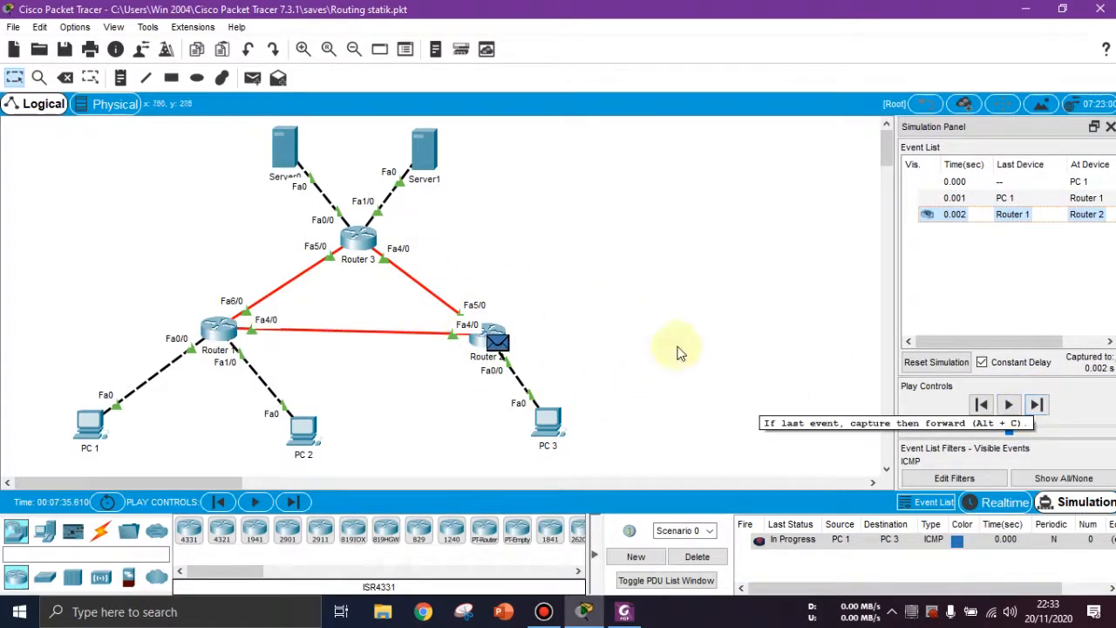
left_click(1035, 405)
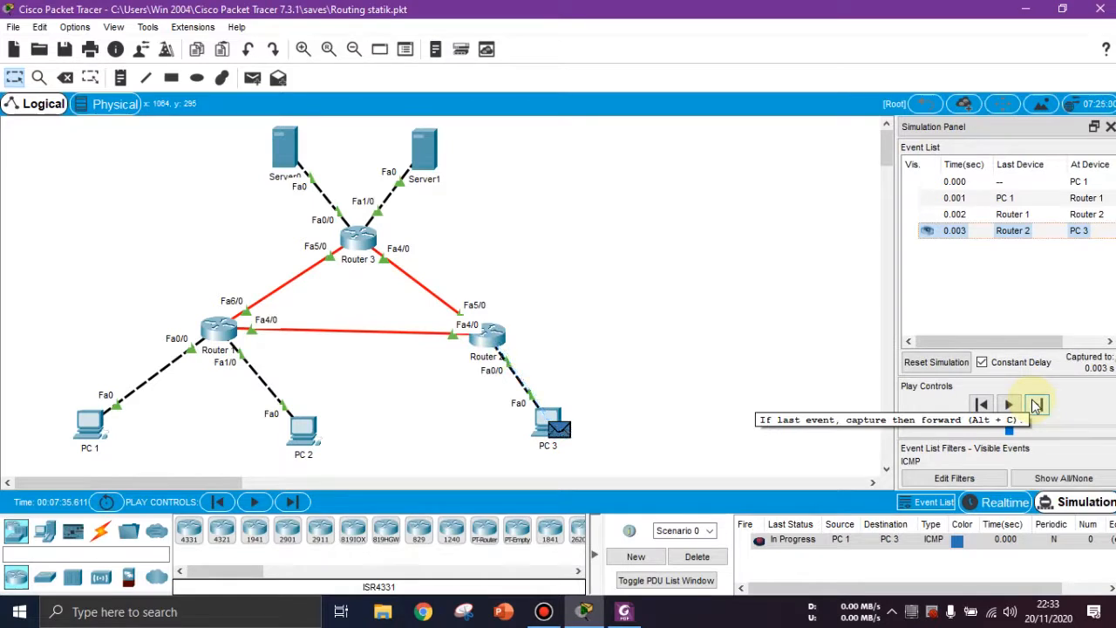
left_click(1036, 405)
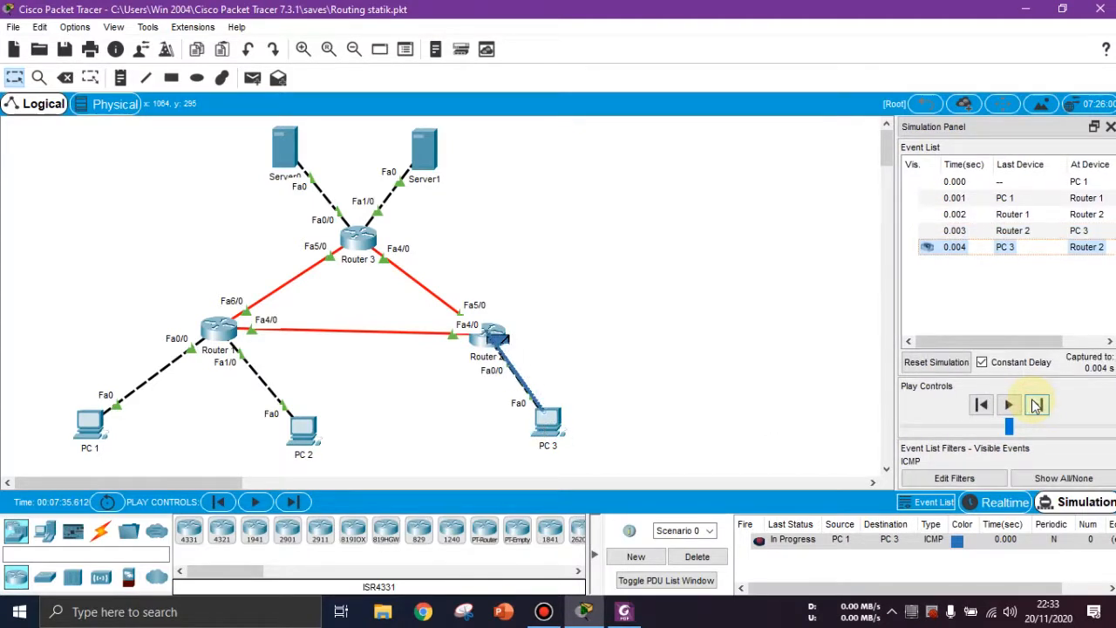
left_click(1035, 404)
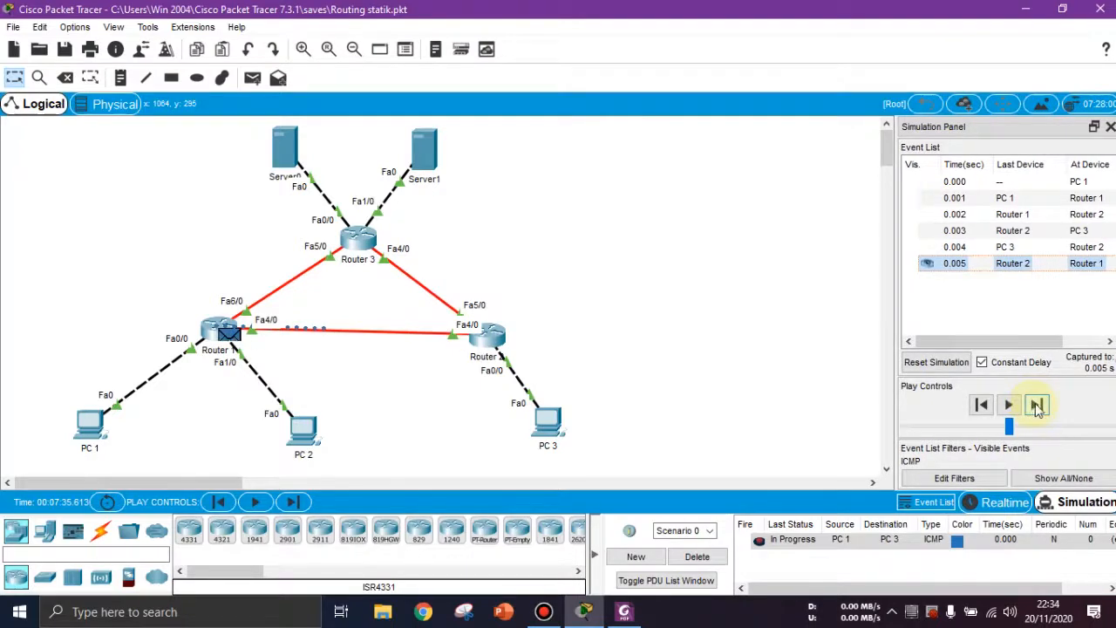
left_click(1035, 405)
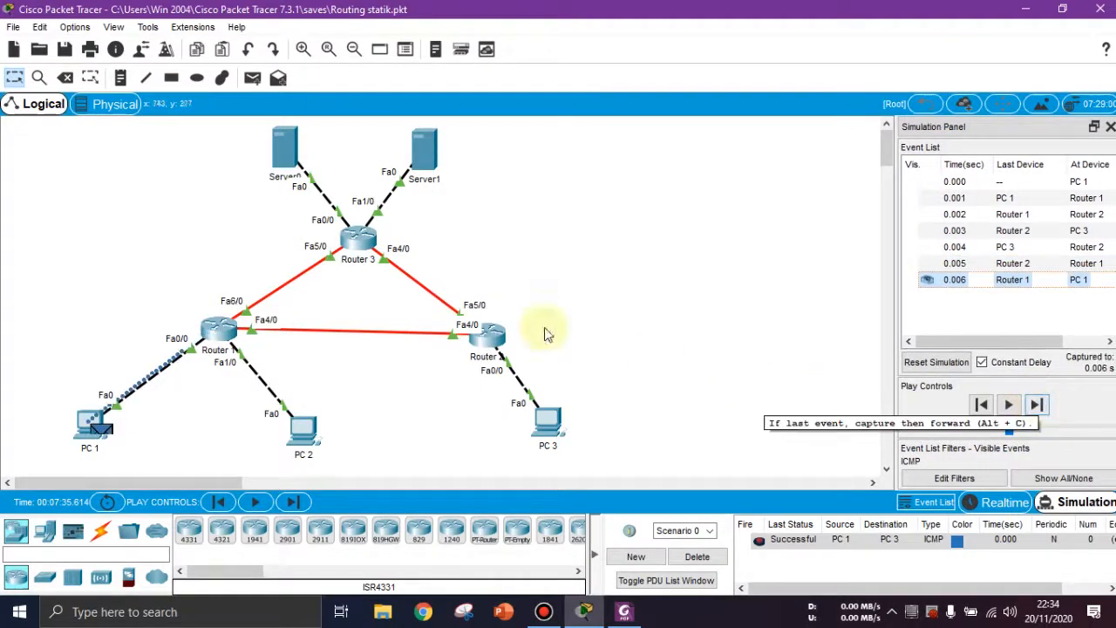
left_click(945, 363)
left_click(698, 556)
Step: Switch to the lab module PDF and check the next simple PDU scenario, PC 1 to Server 1
left_click(623, 611)
scroll(593, 409, "down", 2)
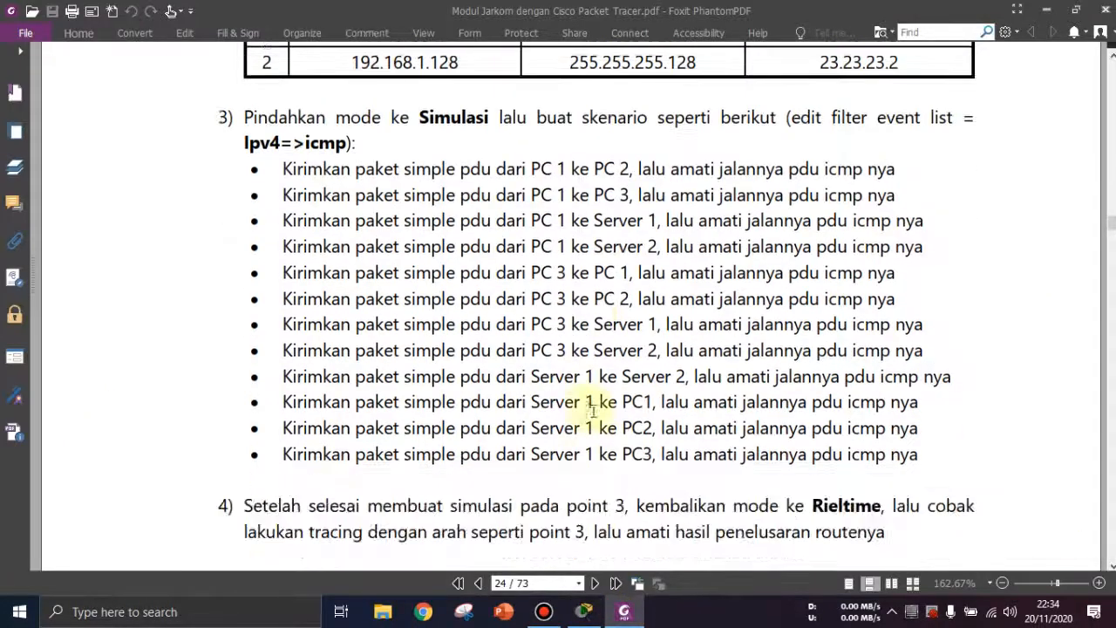
left_click_drag(410, 216, 538, 215)
left_click(550, 216)
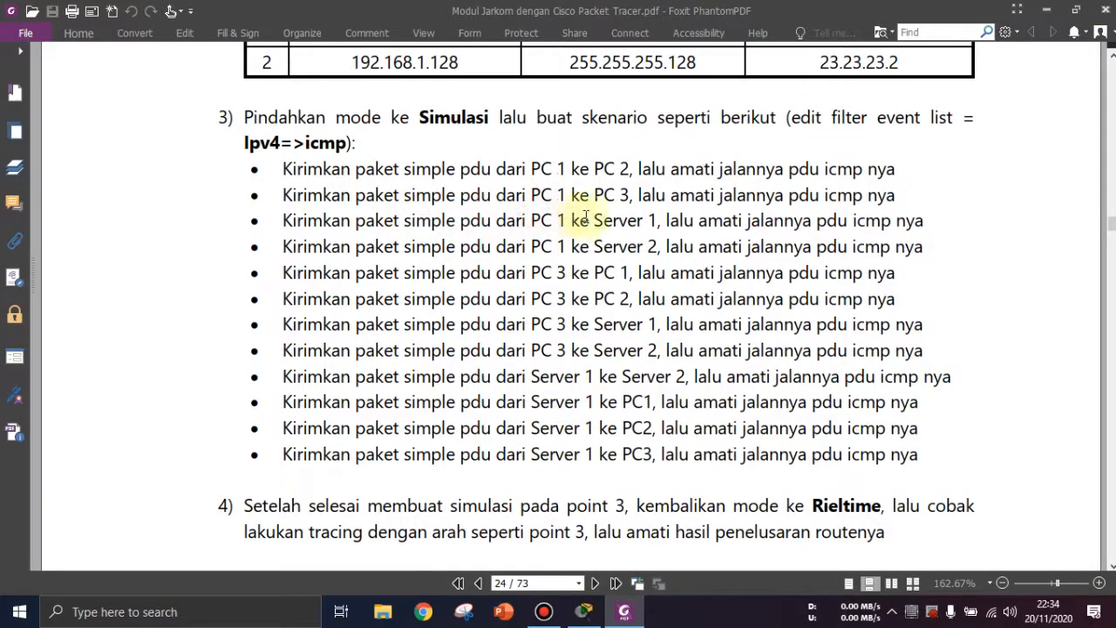
left_click(629, 614)
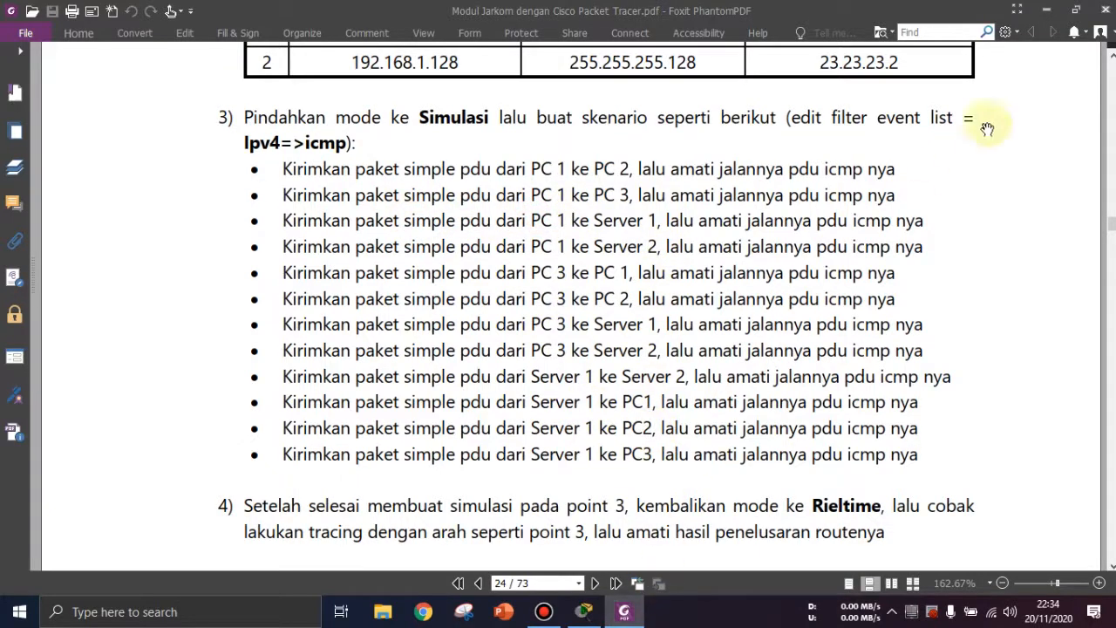
Step: Return to Packet Tracer and add a simple PDU with PC 1 as the source and Server0 as the destination
left_click(583, 611)
left_click(252, 77)
left_click(91, 436)
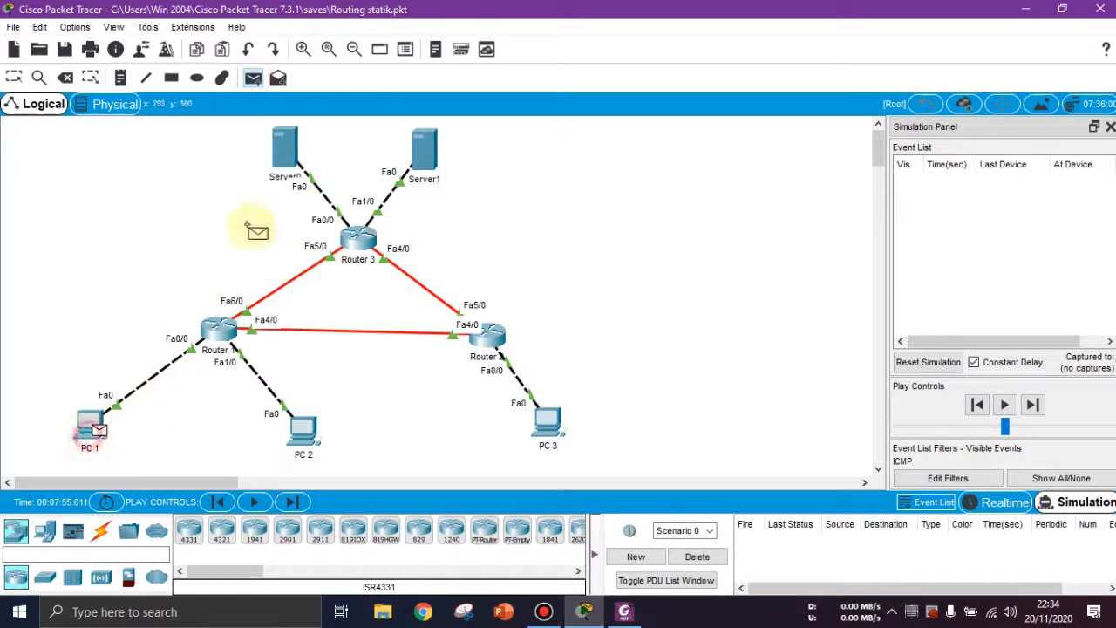
left_click(284, 150)
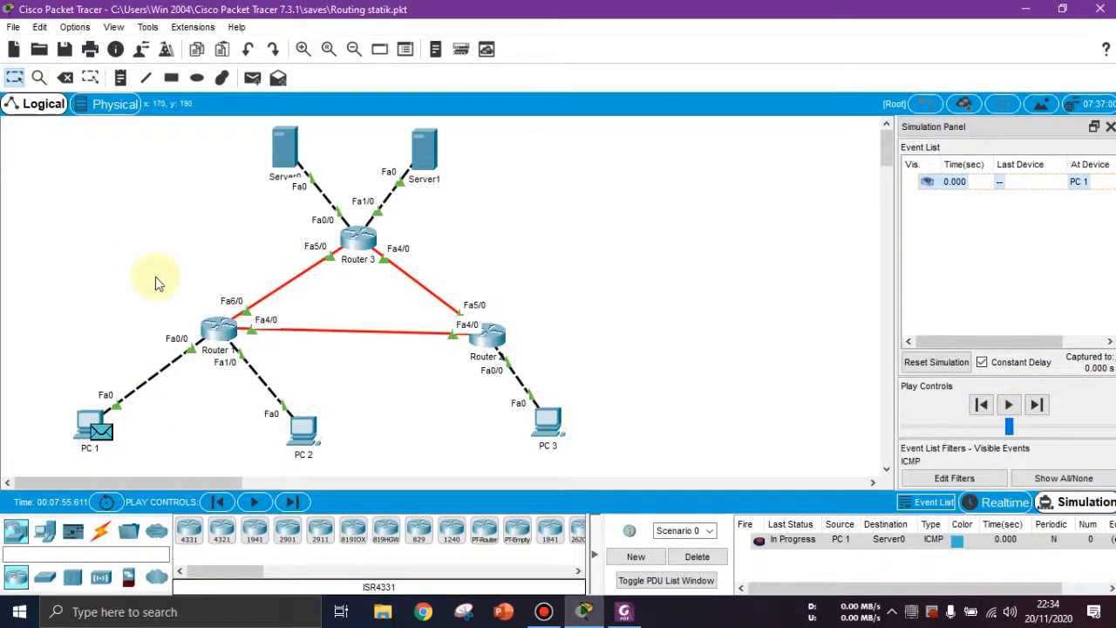
Step: Step the simulation forward event by event from PC 1 to Server0 and back to Router 3
left_click(1037, 405)
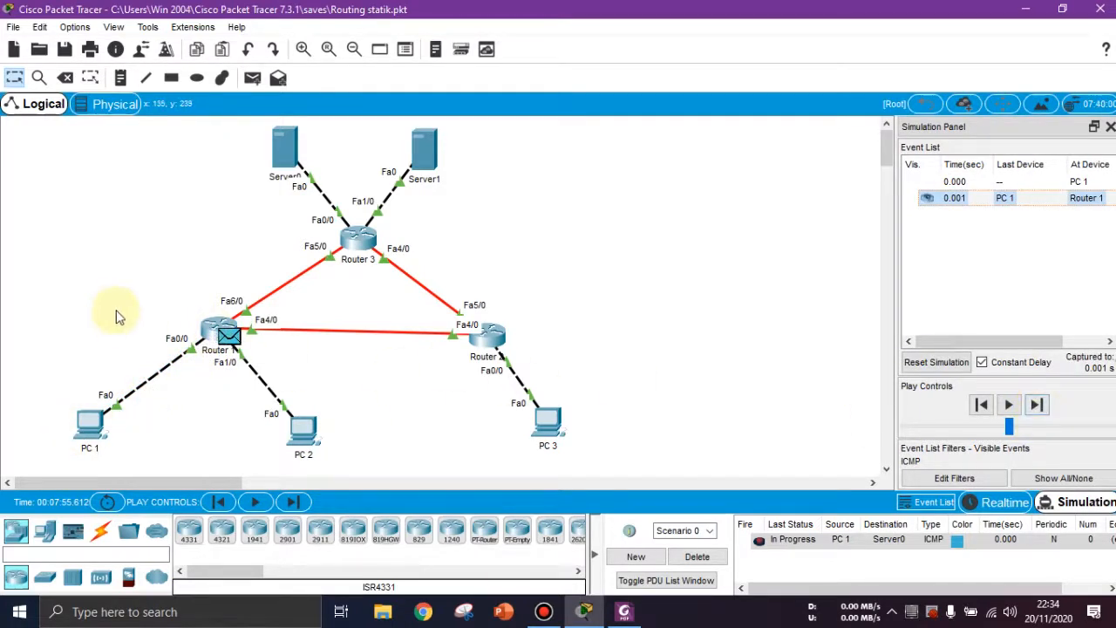
left_click(1047, 407)
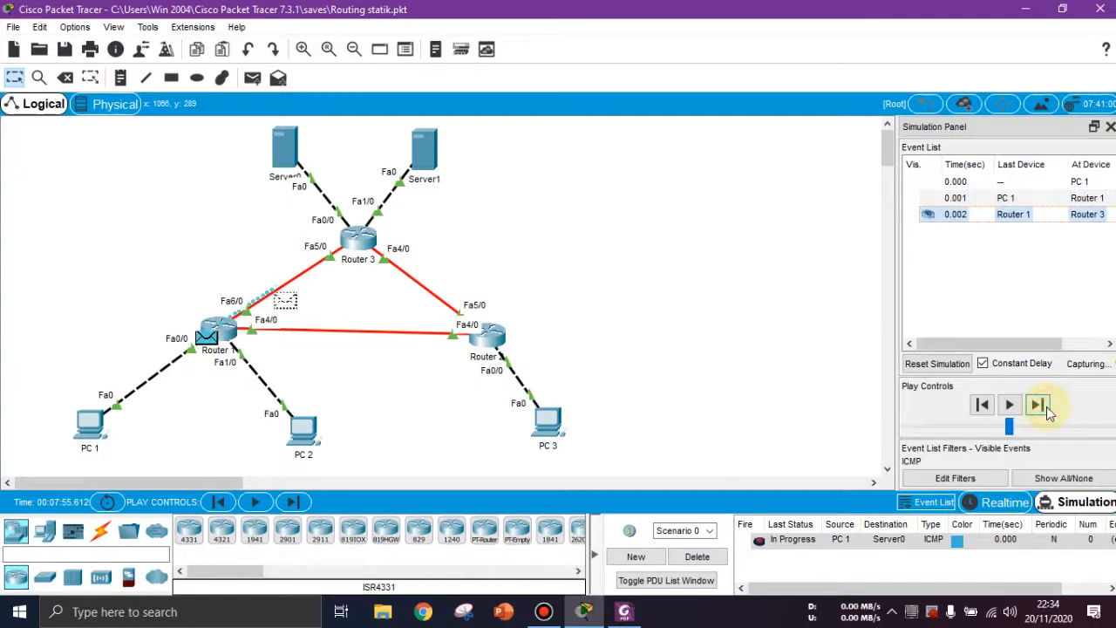
left_click(1046, 407)
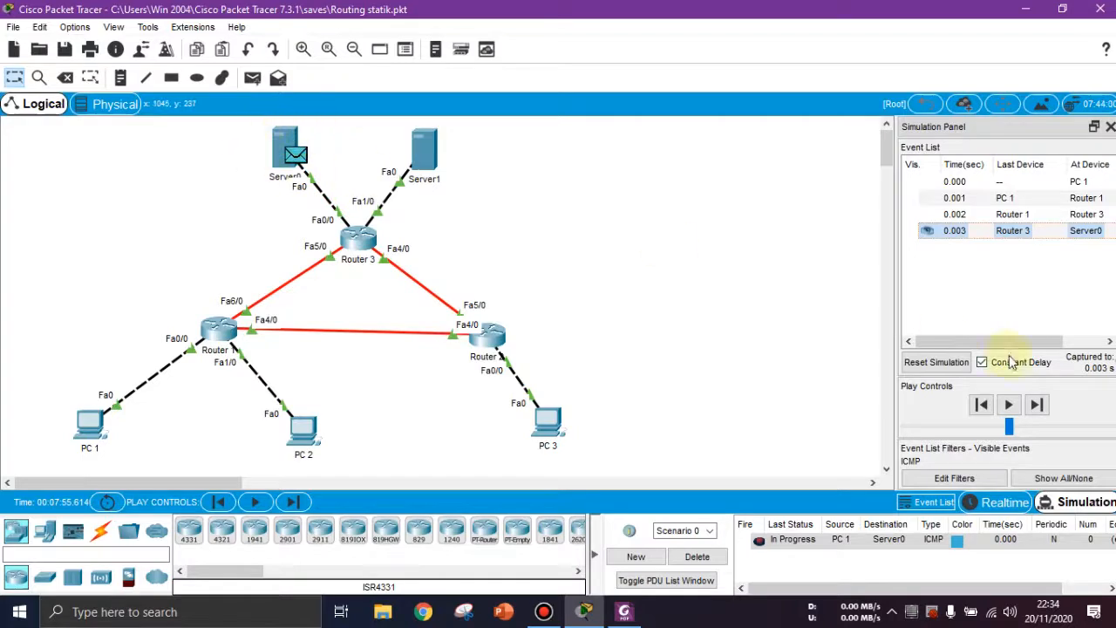
left_click(1037, 405)
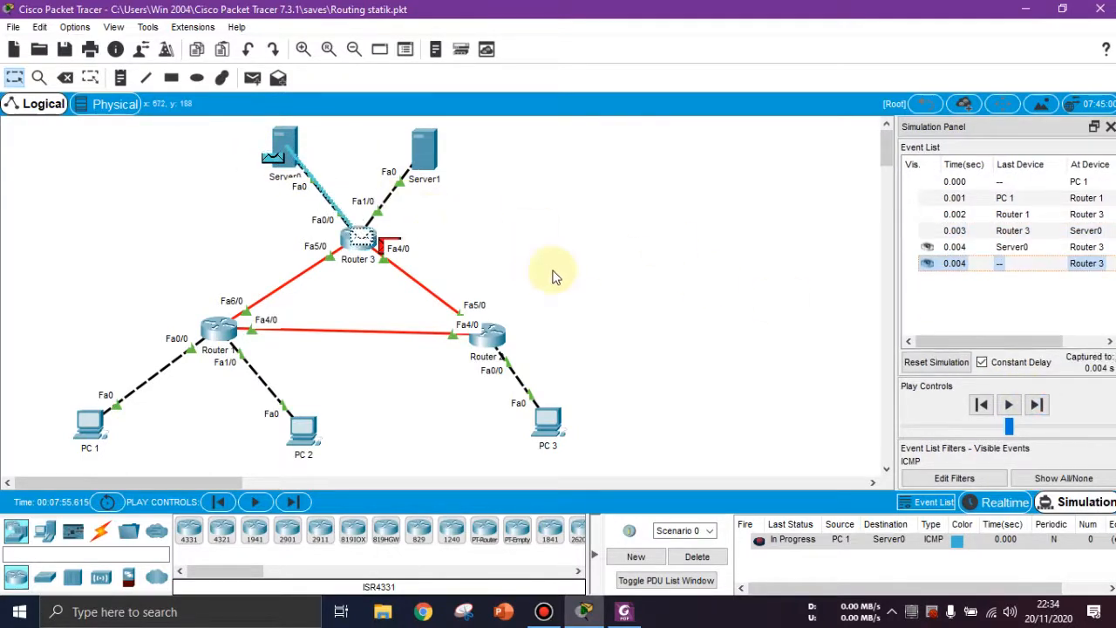
Step: Inspect the PDU information at Router 3 layer by layer, including how the destination IP is looked up, and close it
left_click(372, 255)
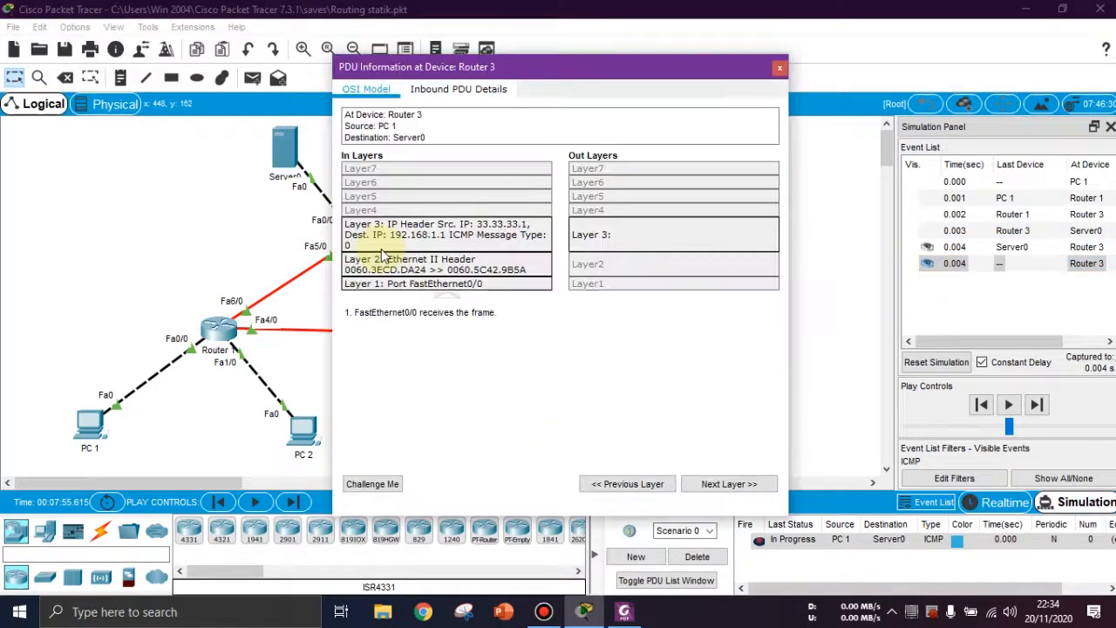
left_click(740, 487)
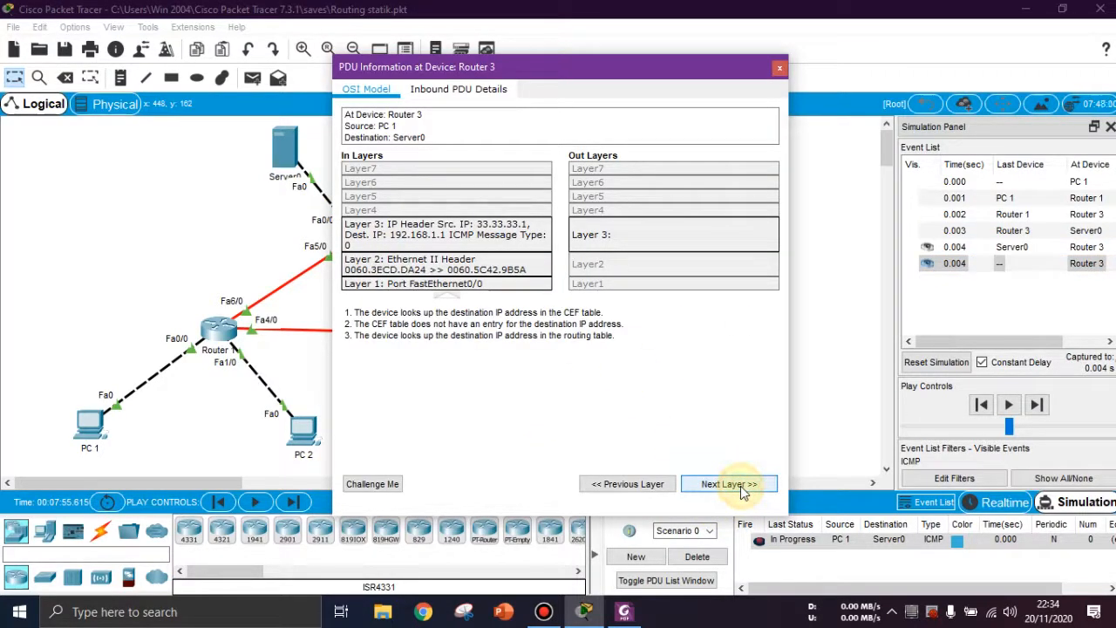
left_click(741, 488)
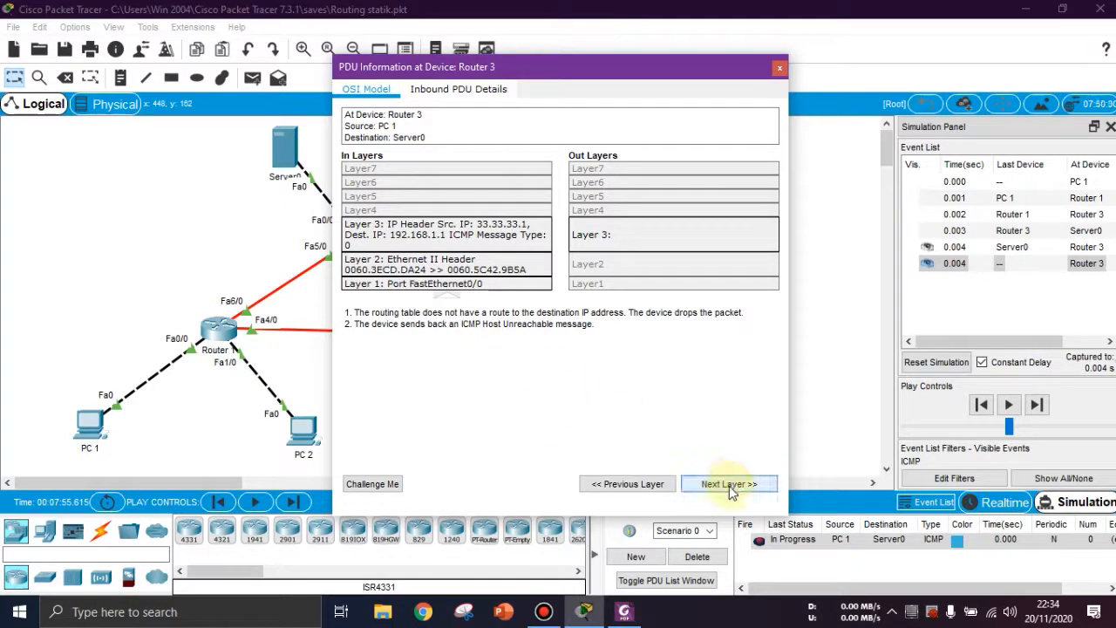
left_click(779, 68)
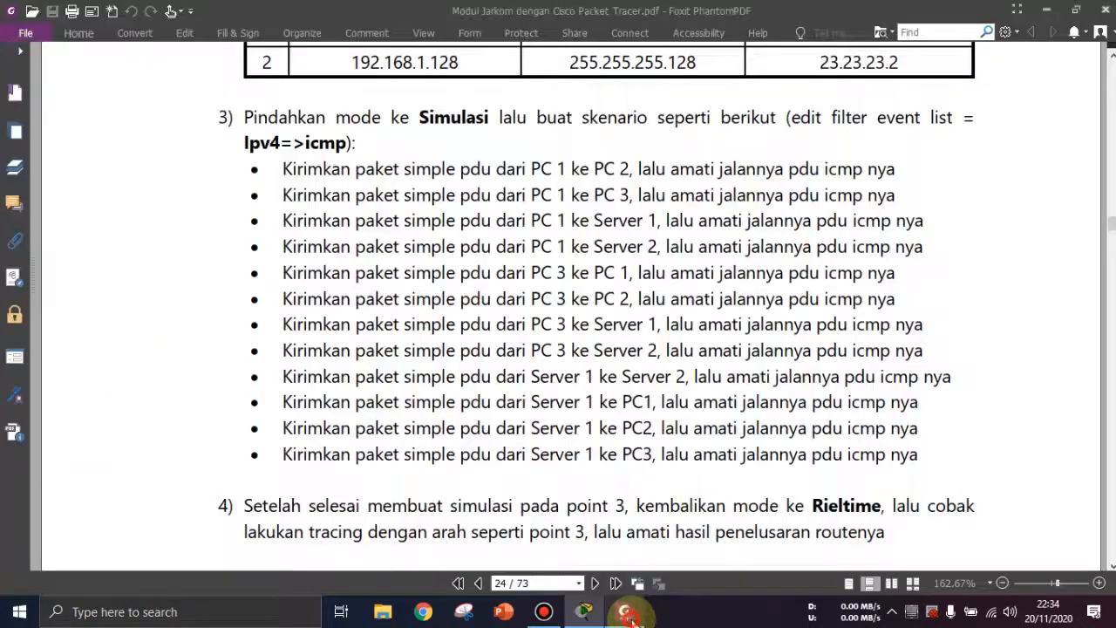
Step: Check the scenario list in the module PDF, return to Packet Tracer, and delete the PC 1 to Server0 PDU scenario
left_click(624, 611)
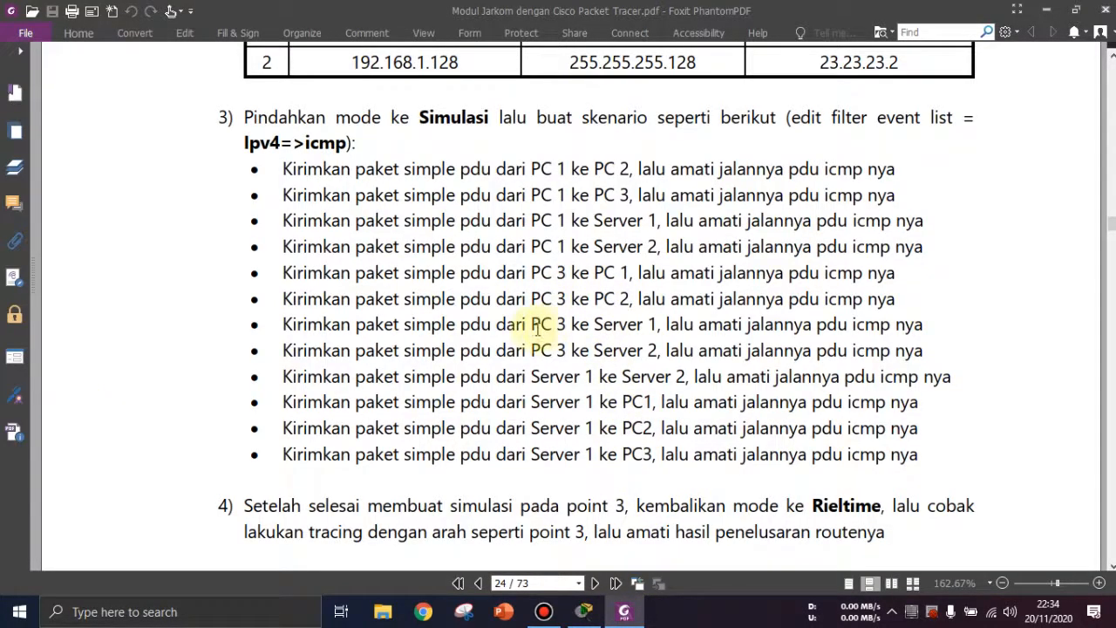
left_click(584, 612)
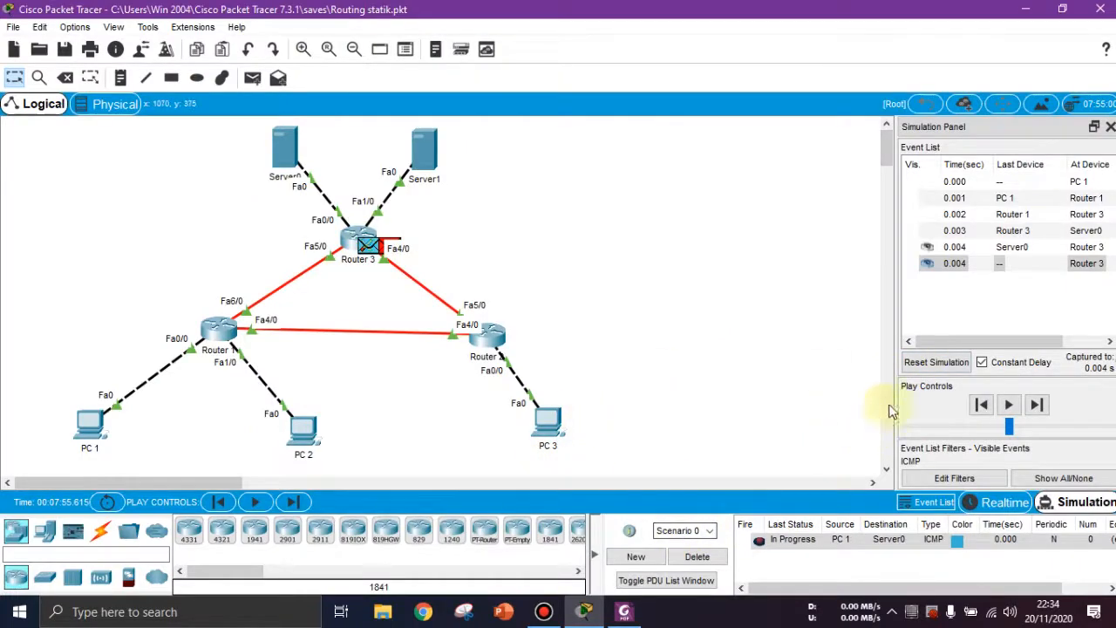
left_click(936, 362)
left_click(697, 557)
Step: Consult the module PDF again and add a simple PDU with PC 1 as the source and Server1 as the destination
left_click(623, 611)
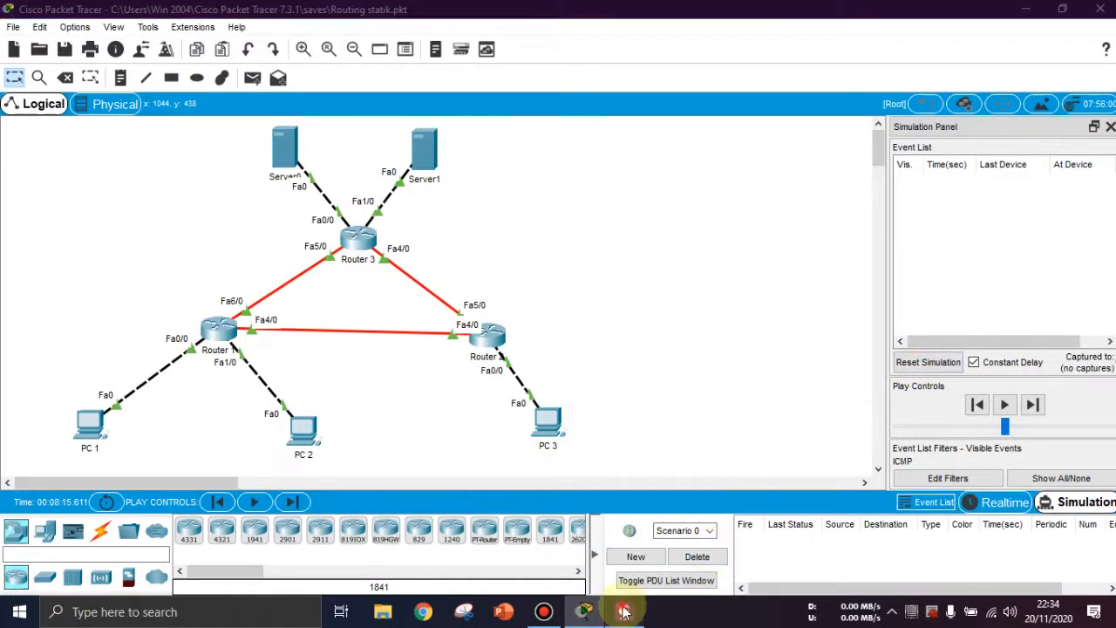
left_click(622, 611)
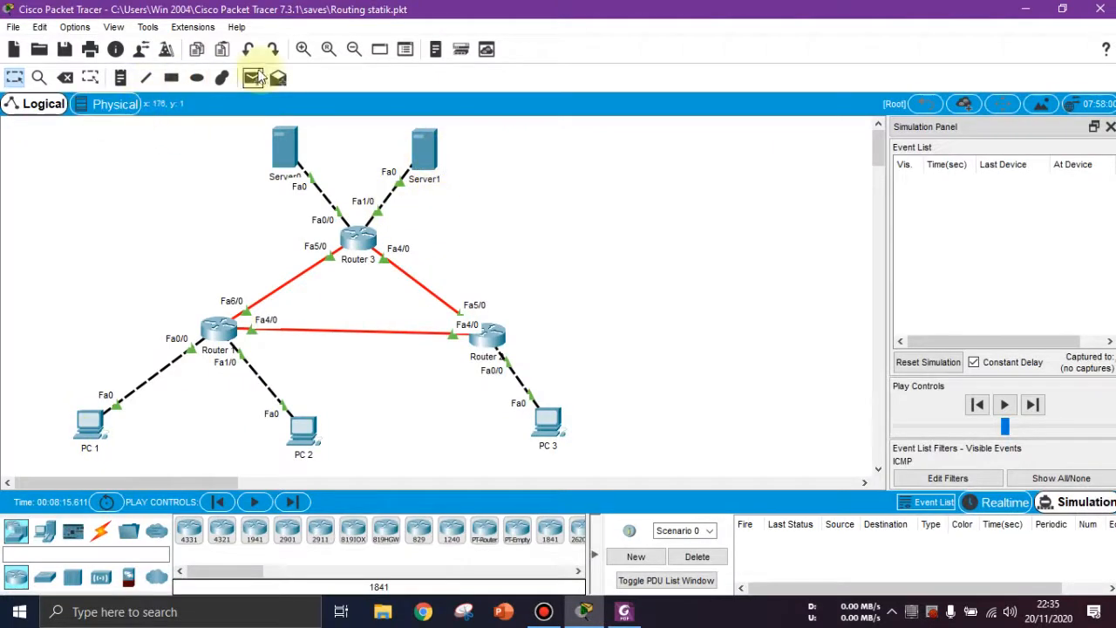
left_click(252, 78)
left_click(90, 423)
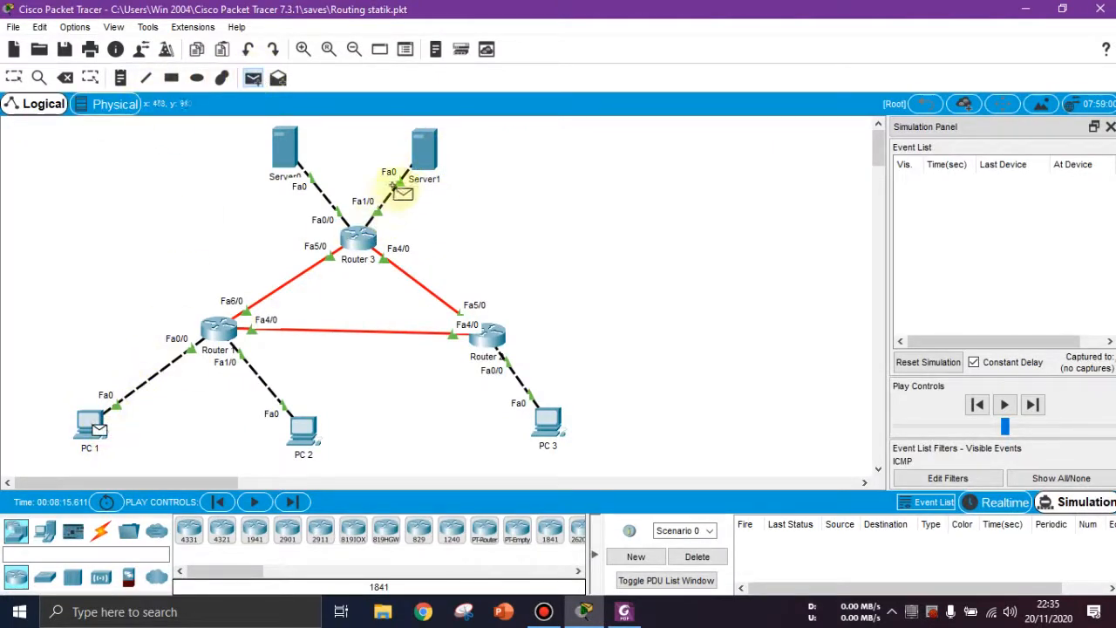
left_click(427, 153)
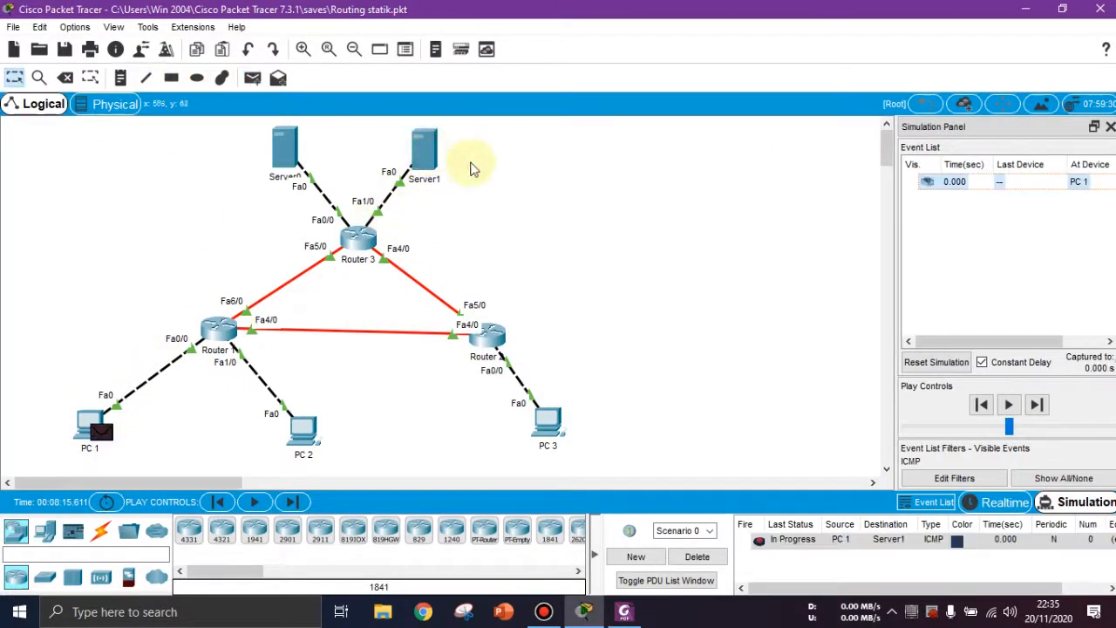
Step: Step the simulation forward event by event from PC 1 to Server1 and back to Router 3
left_click(1037, 404)
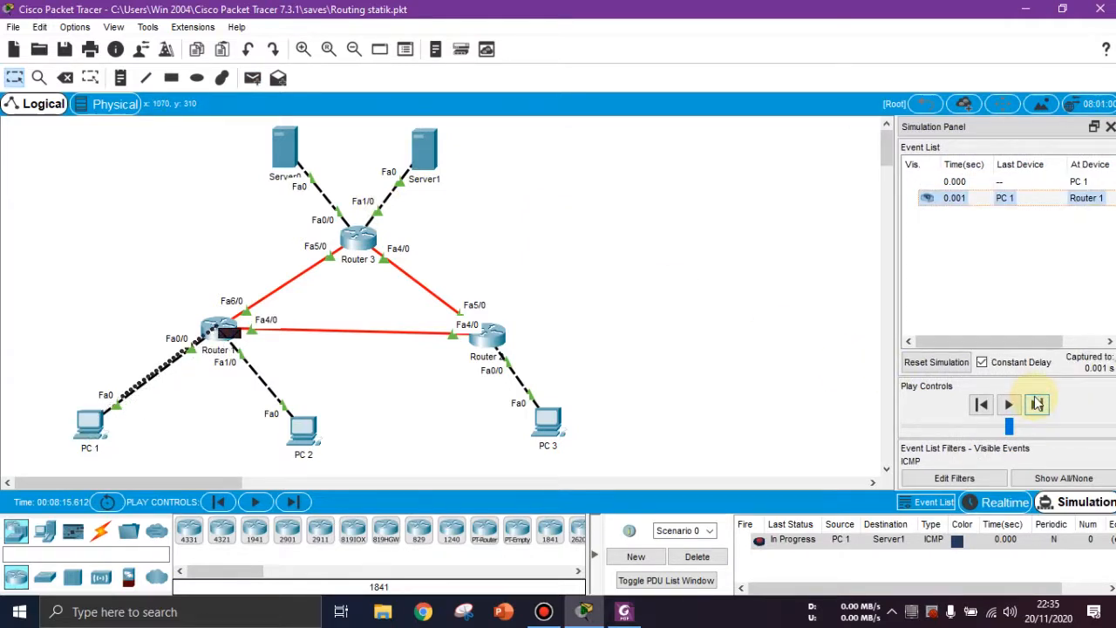
left_click(1037, 404)
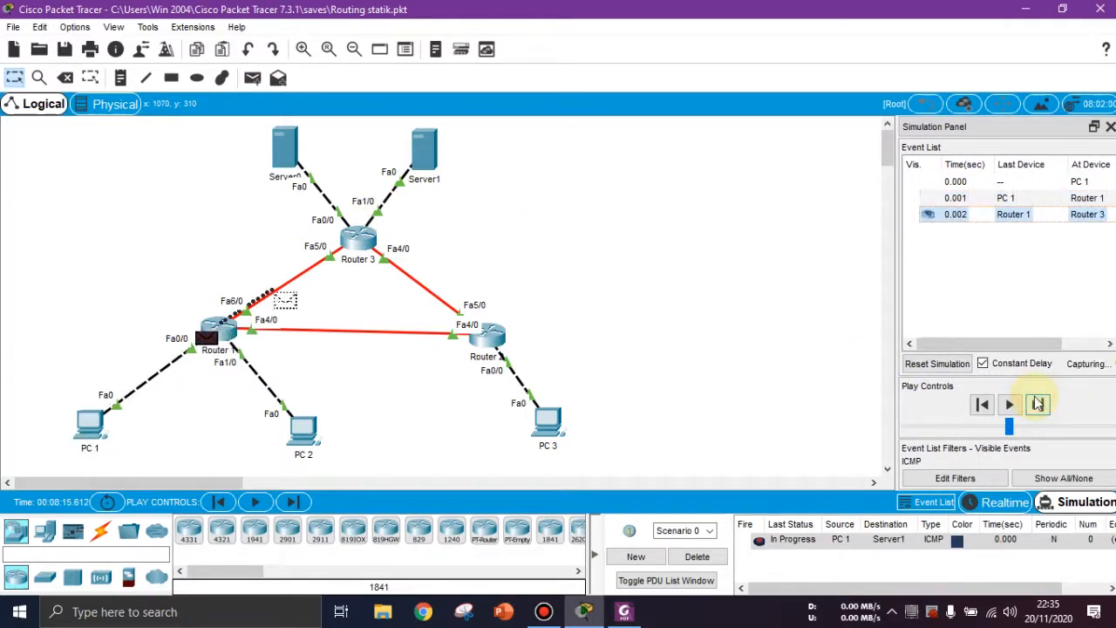
left_click(1038, 404)
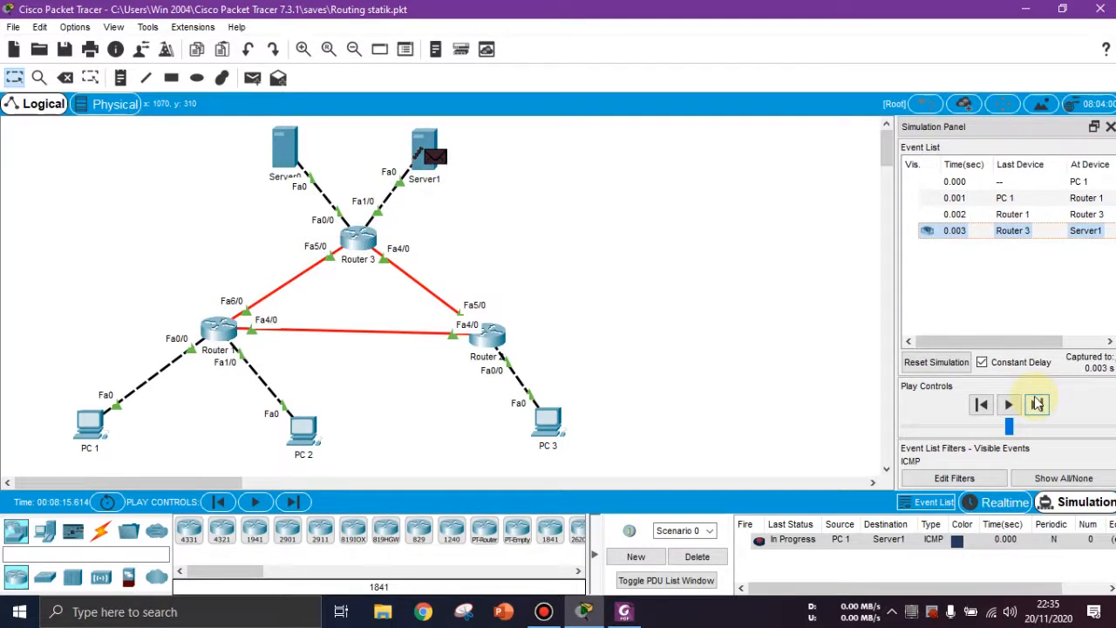
left_click(1037, 404)
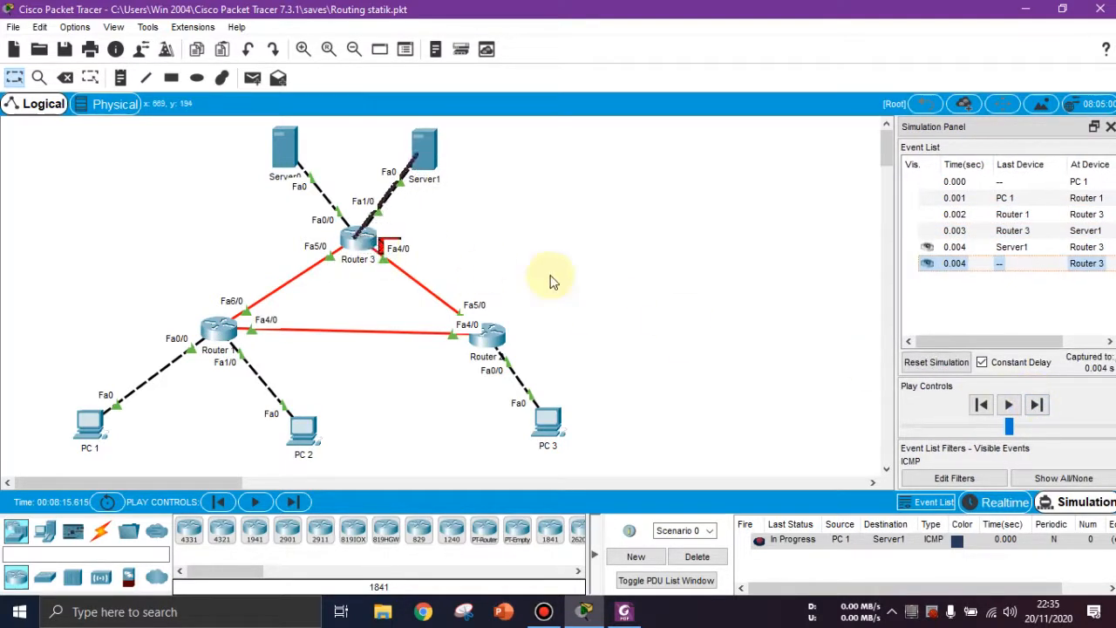
Step: Open Router 3's configuration and examine its static routes
left_click(357, 238)
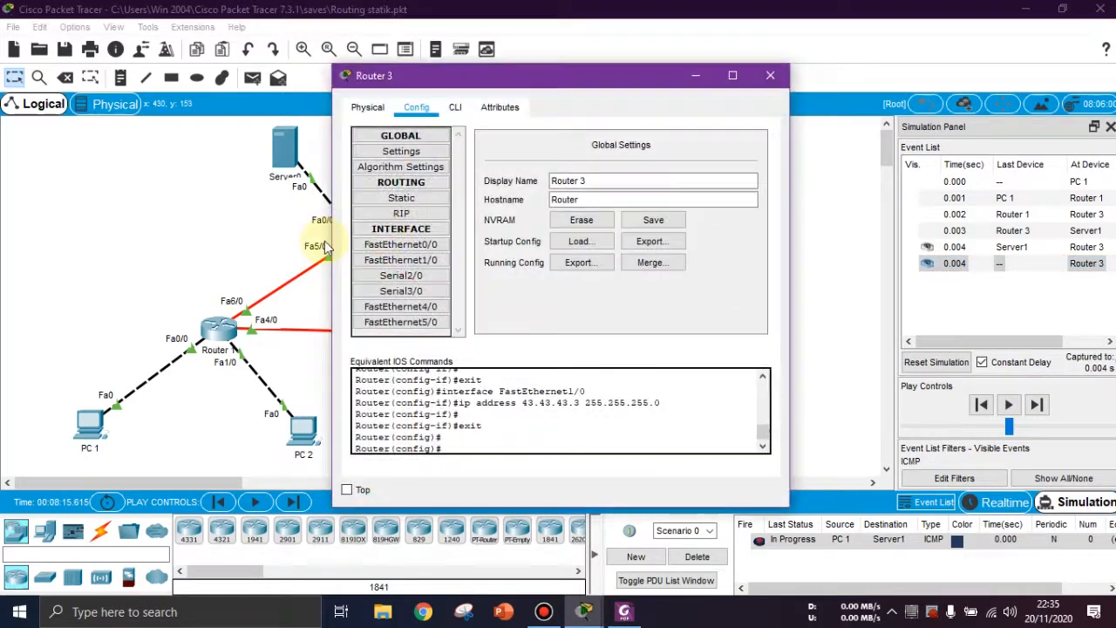
left_click(408, 183)
left_click(420, 199)
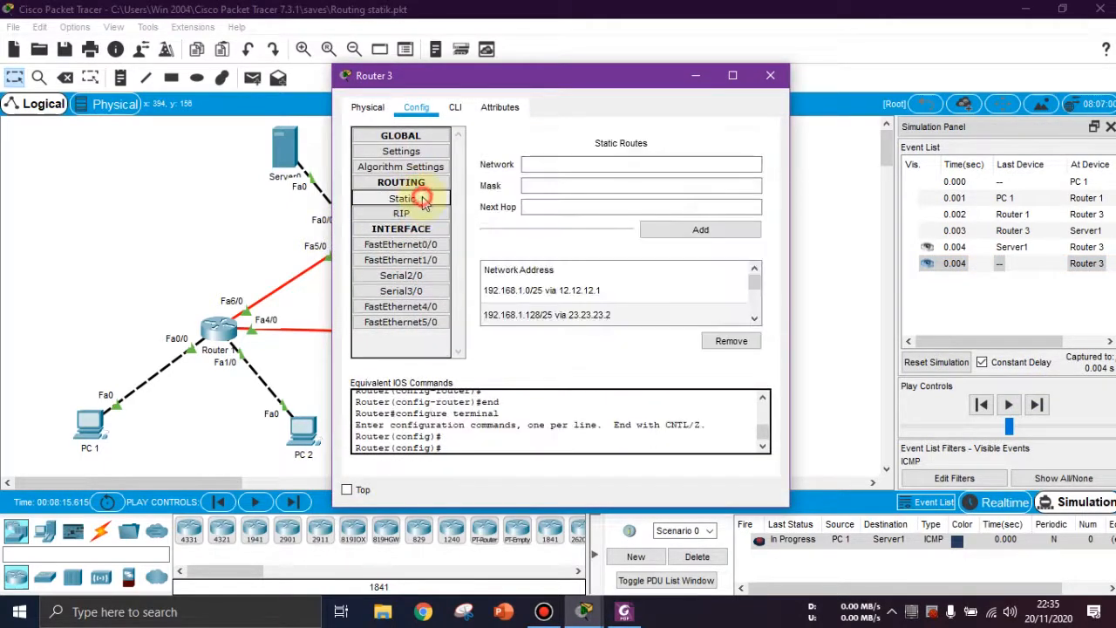
Step: Compare Router 3's static routes with the Router 3 routing table in the module PDF
mouse_move(756, 281)
left_mouse_down()
mouse_move(751, 311)
mouse_move(751, 291)
left_mouse_up()
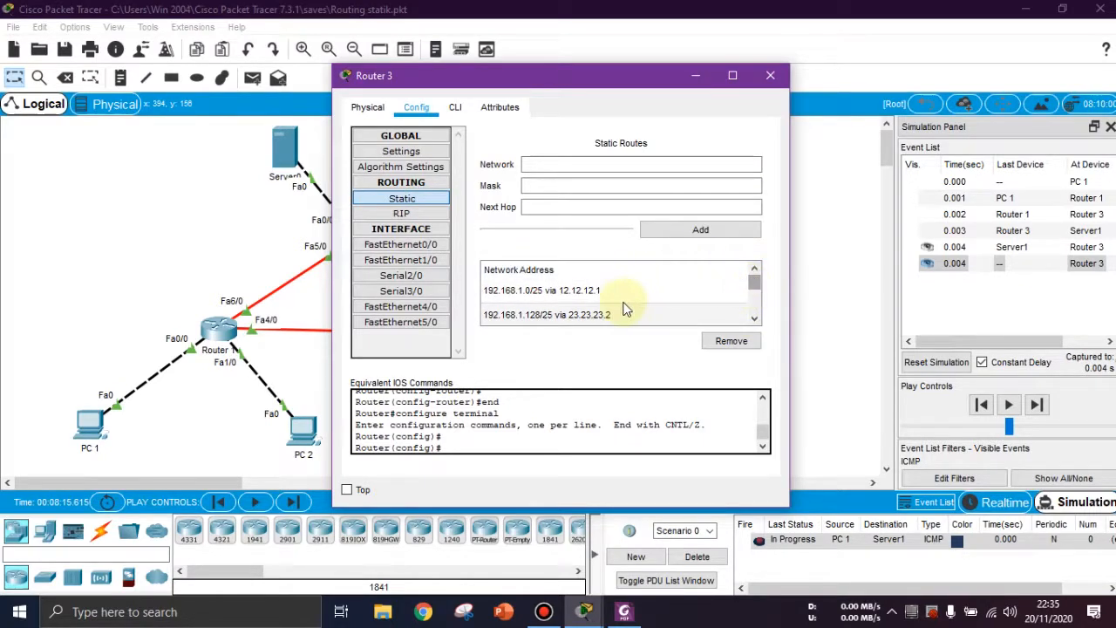
left_click(630, 293)
left_click(755, 322)
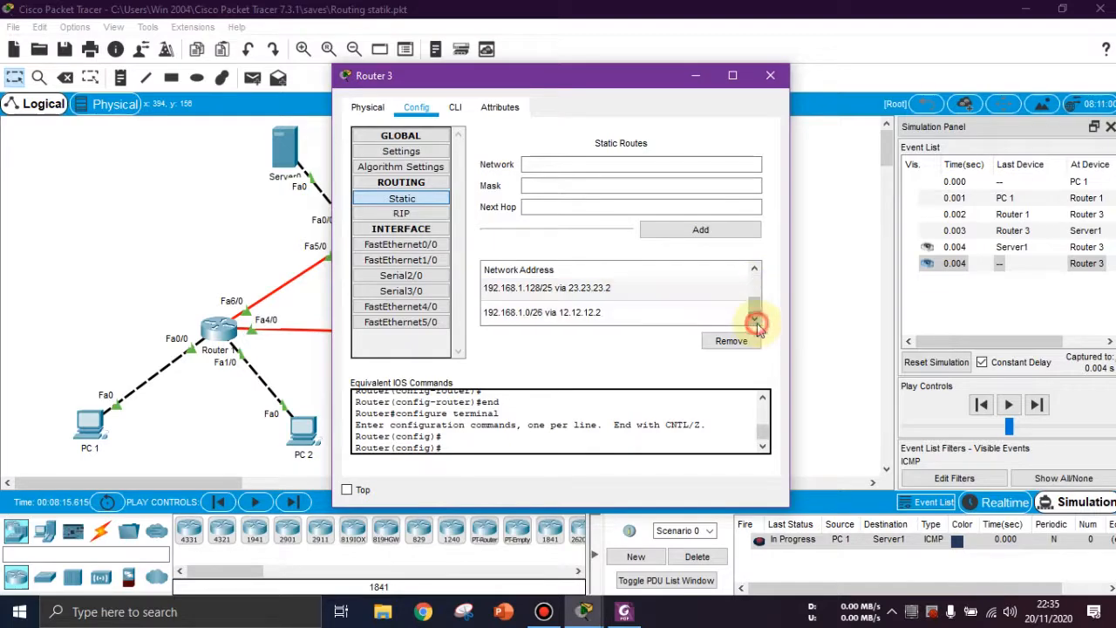
left_click(626, 312)
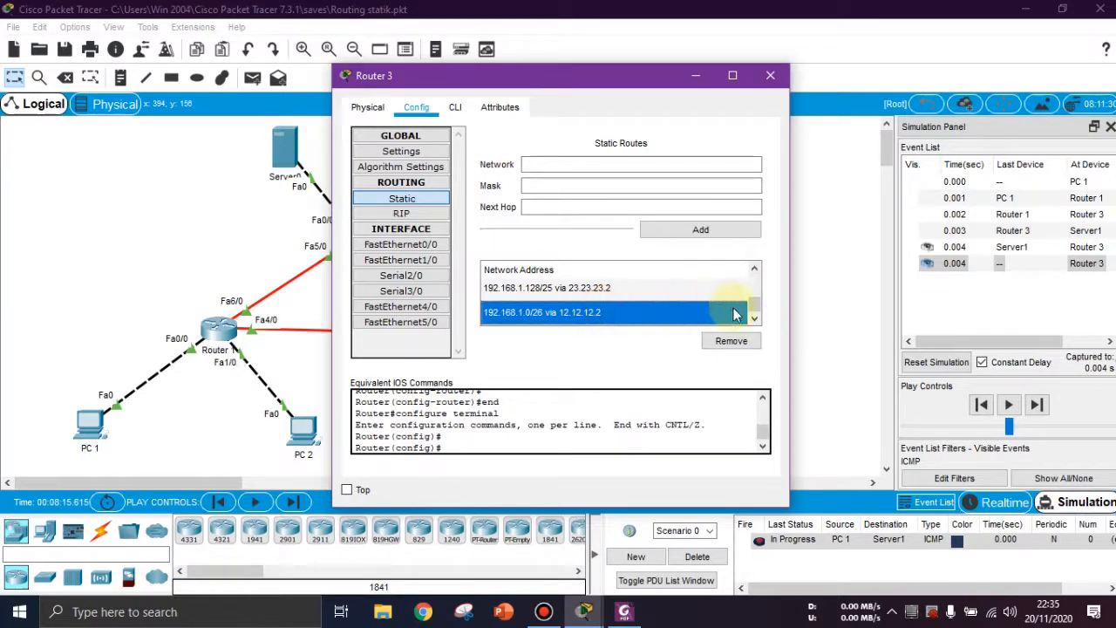
left_click(623, 611)
scroll(526, 386, "up", 1)
scroll(525, 386, "up", 1)
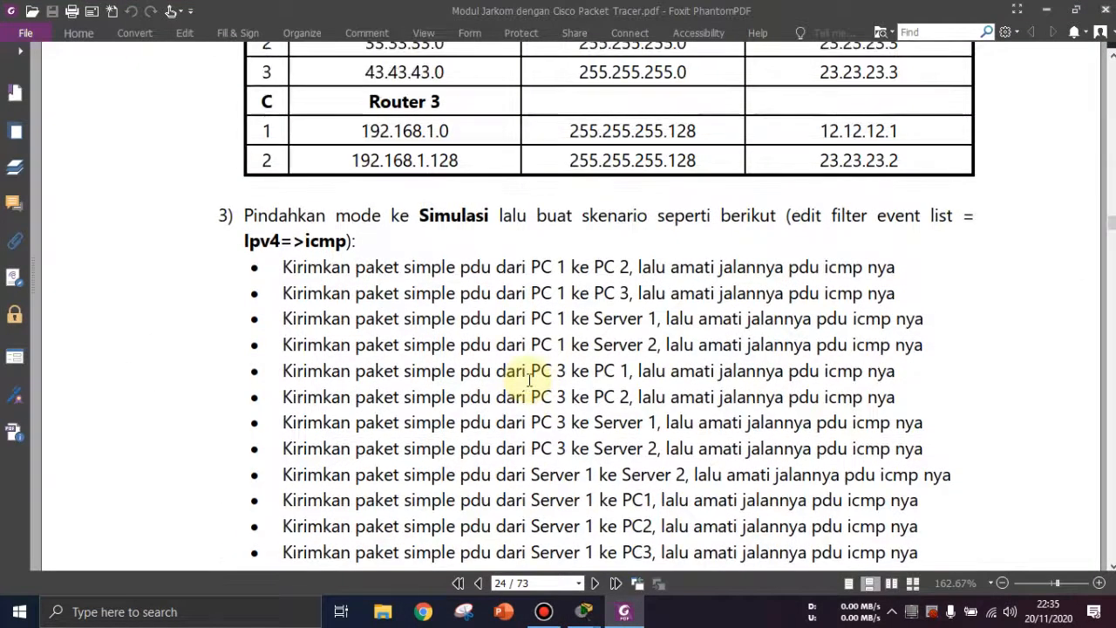
scroll(529, 381, "up", 3)
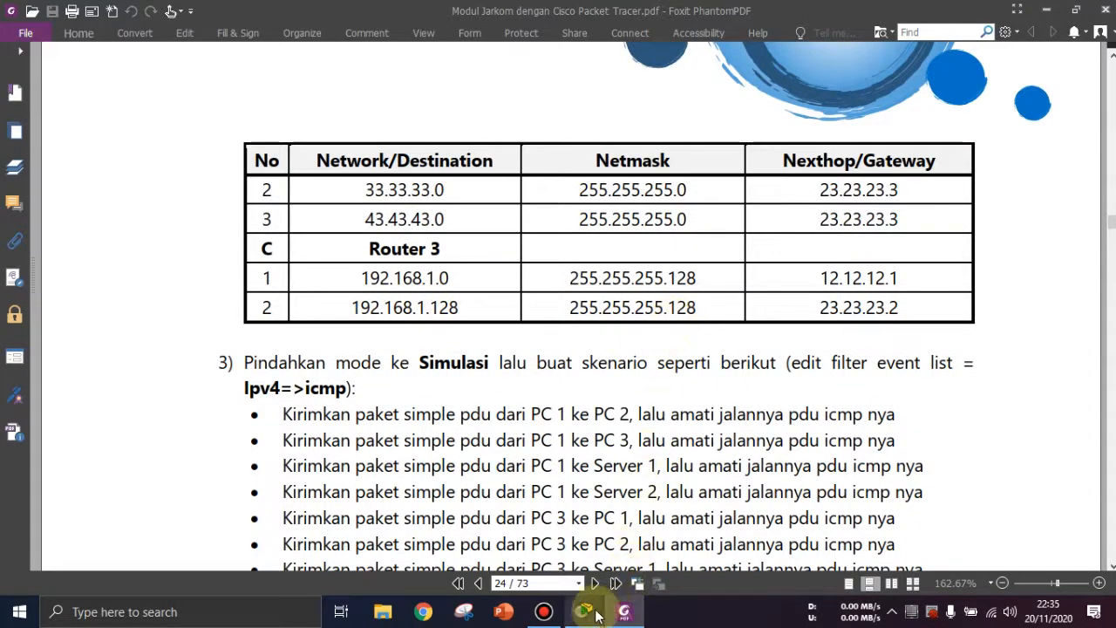
mouse_move(583, 611)
left_click(663, 541)
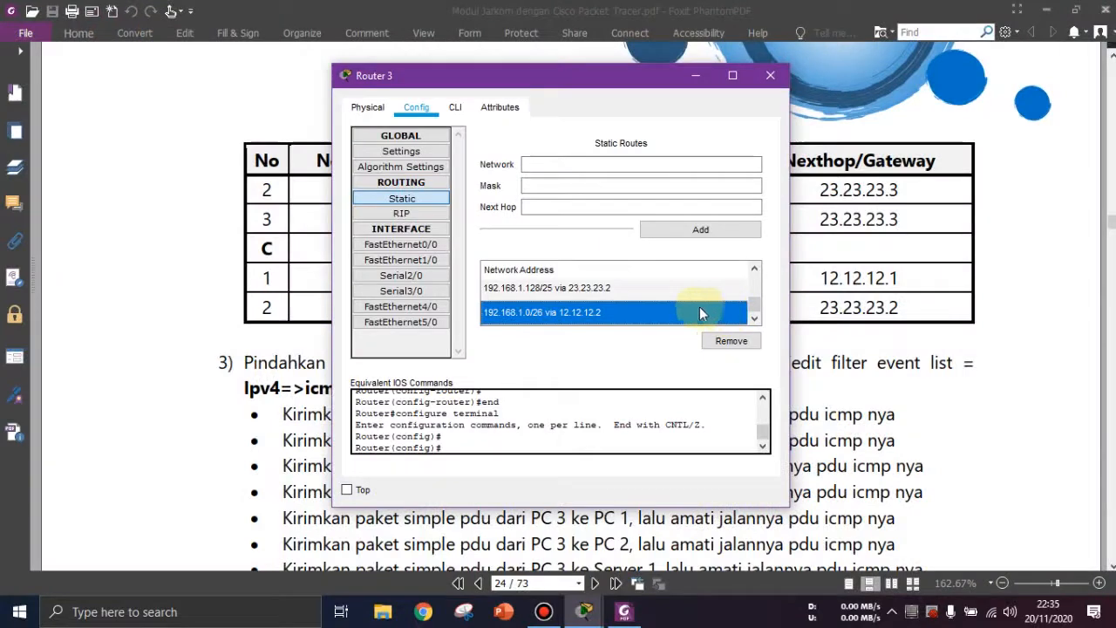
Step: Remove the static route 192.168.1.0/26 via 12.12.12.2 from Router 3, close its configuration and return to the topology
left_click(660, 290)
left_click(755, 268)
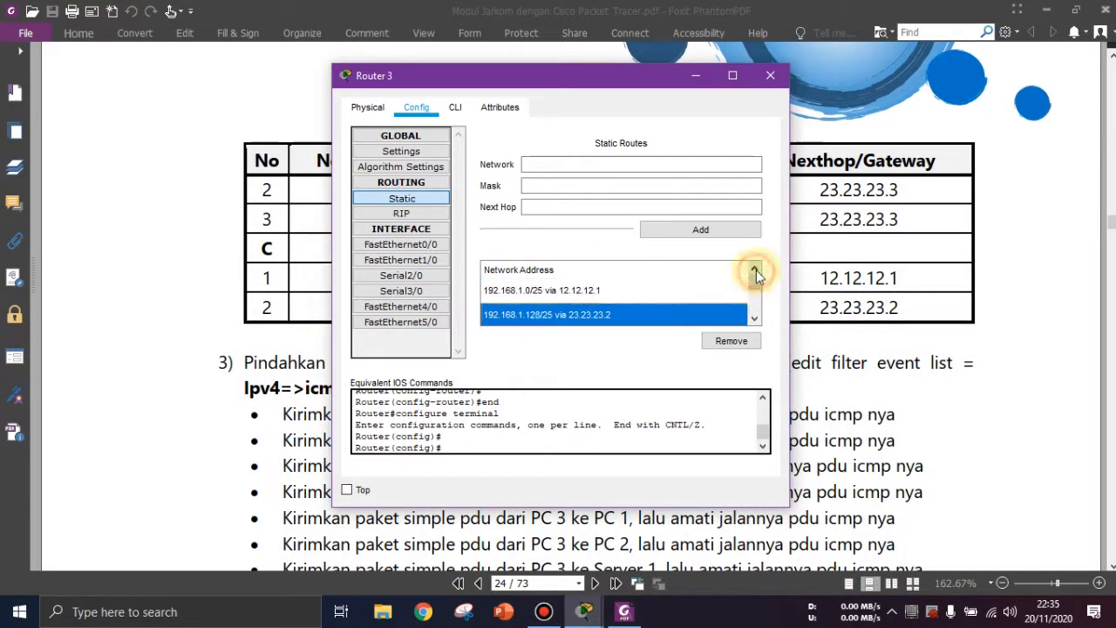
left_click(755, 318)
left_click(685, 315)
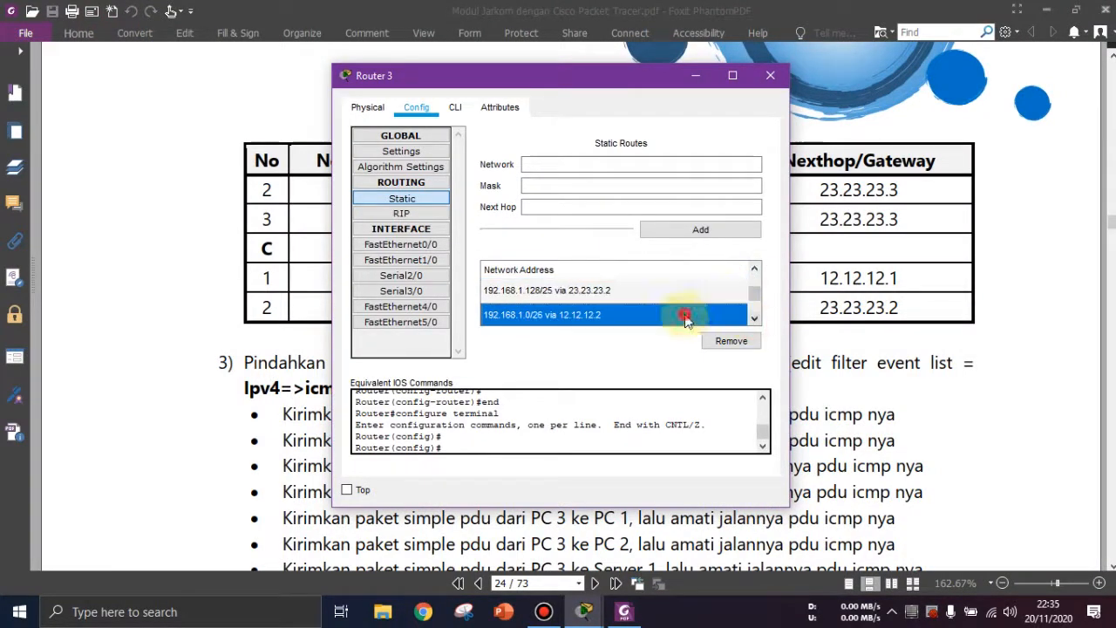
left_click(723, 340)
left_click(770, 75)
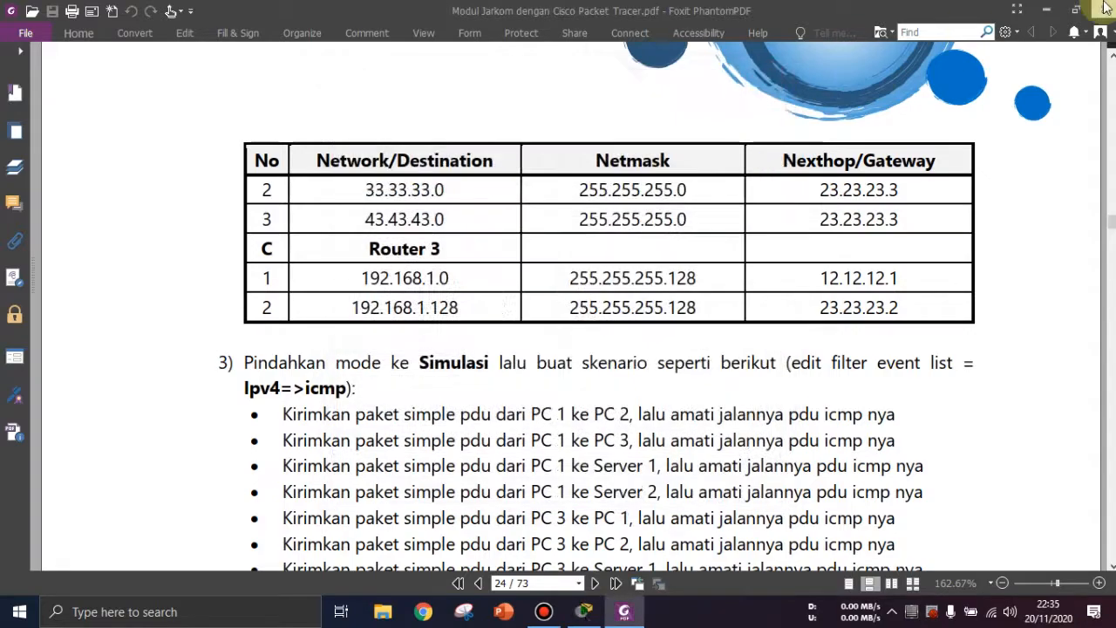
left_click(1045, 8)
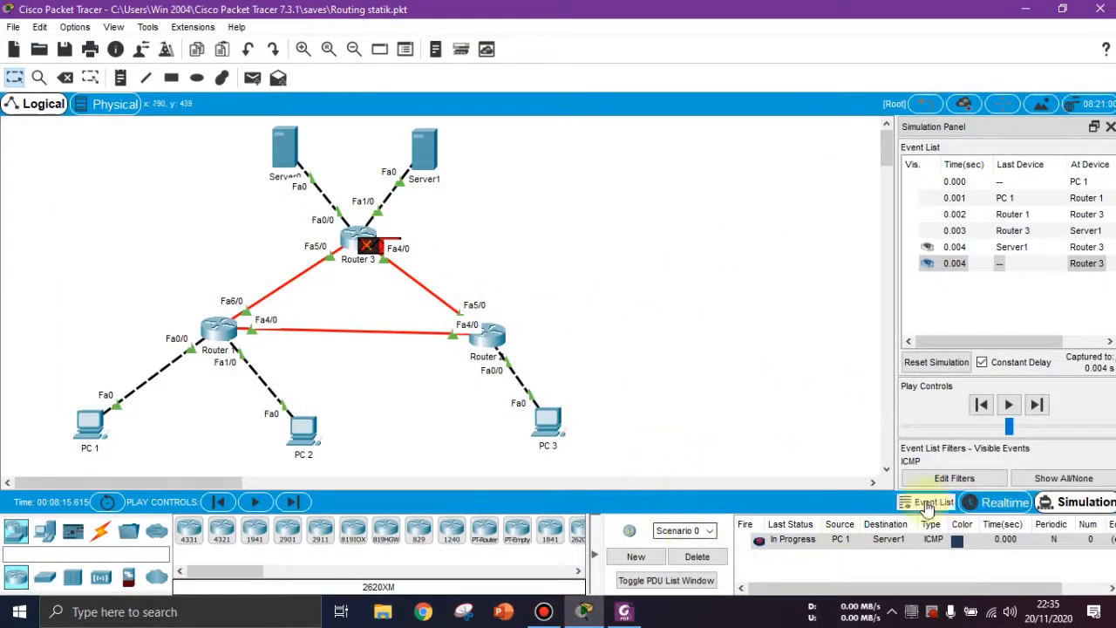
Step: Reset the simulation, delete the PC 1 to Server1 scenario, and add a simple PDU from PC 1 to Server0
left_click(935, 361)
left_click(696, 556)
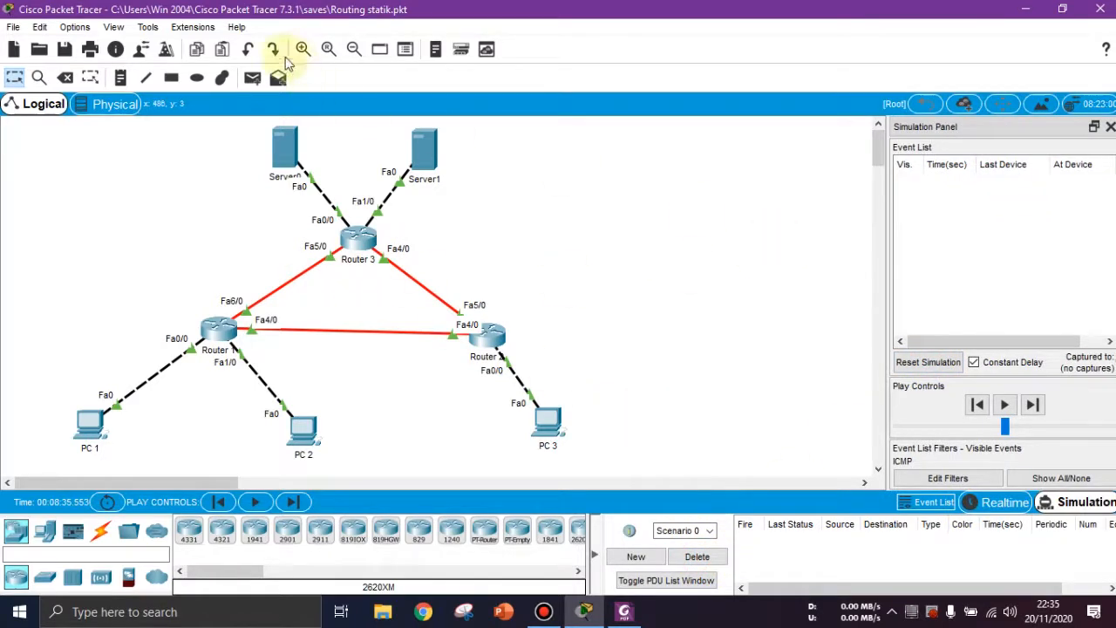
left_click(252, 79)
left_click(89, 425)
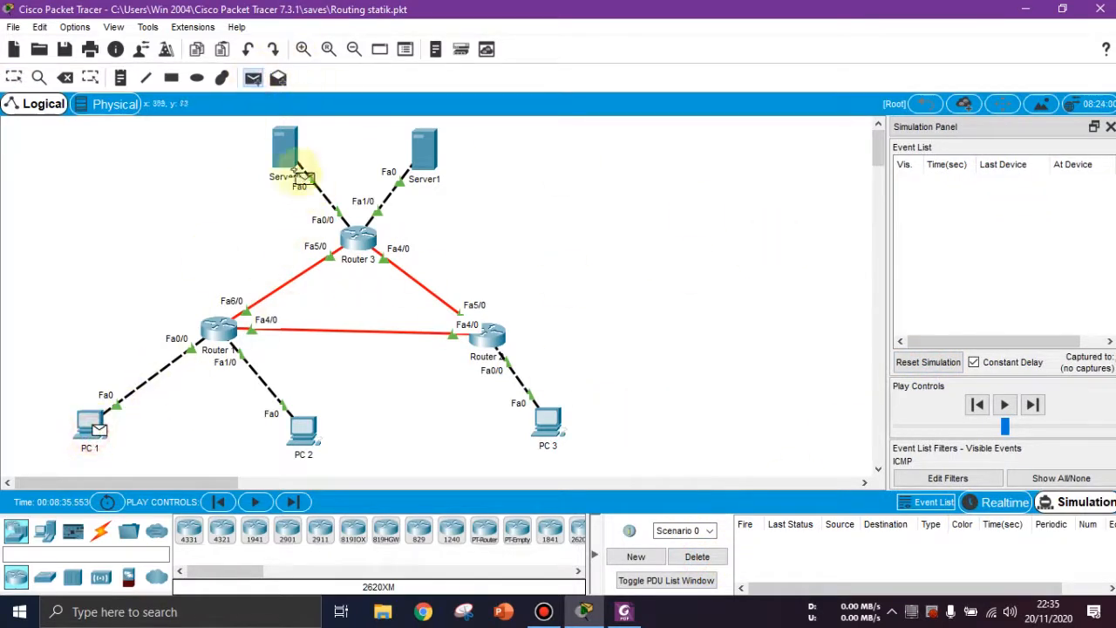
left_click(297, 162)
Step: Step the simulation forward from PC 1 to Server0 and back to Router 3, and inspect the PDU information at Router 3
left_click(1036, 403)
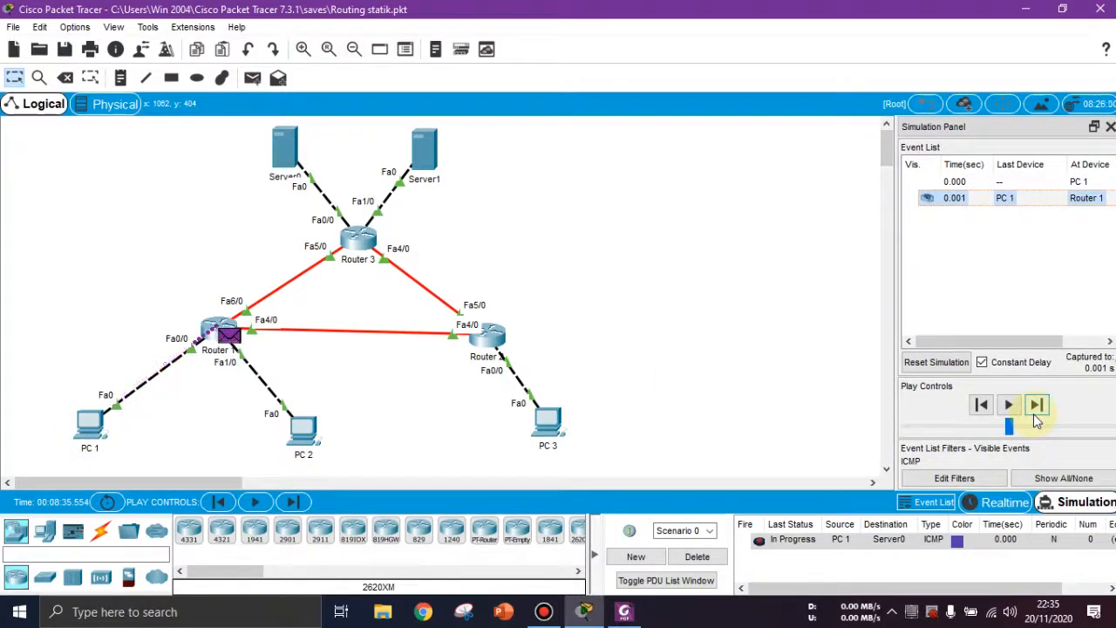
left_click(1035, 416)
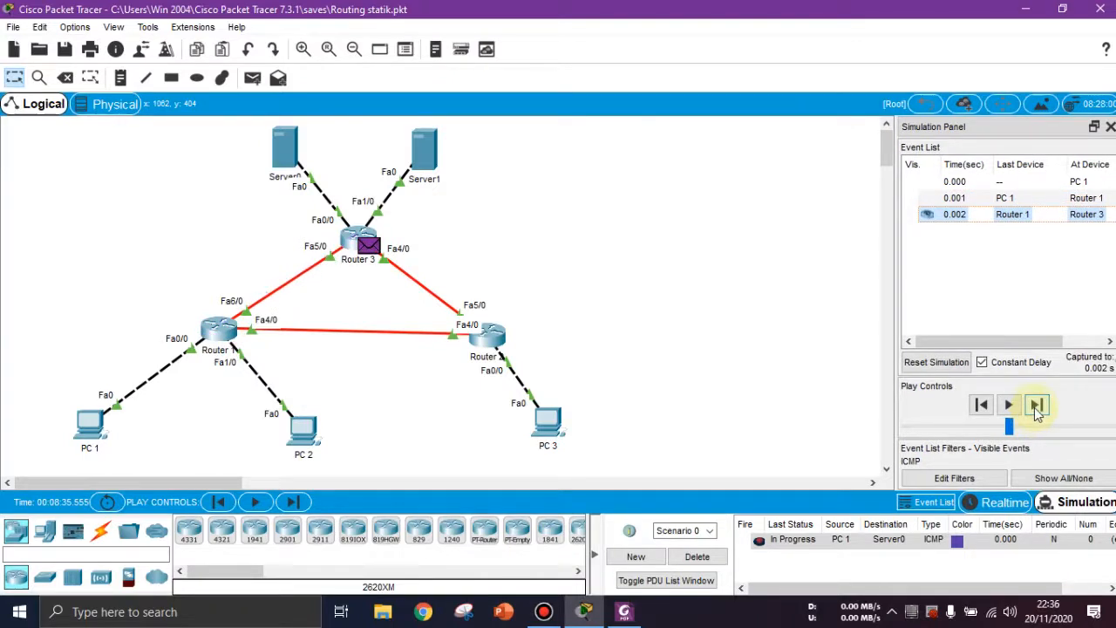
left_click(1037, 406)
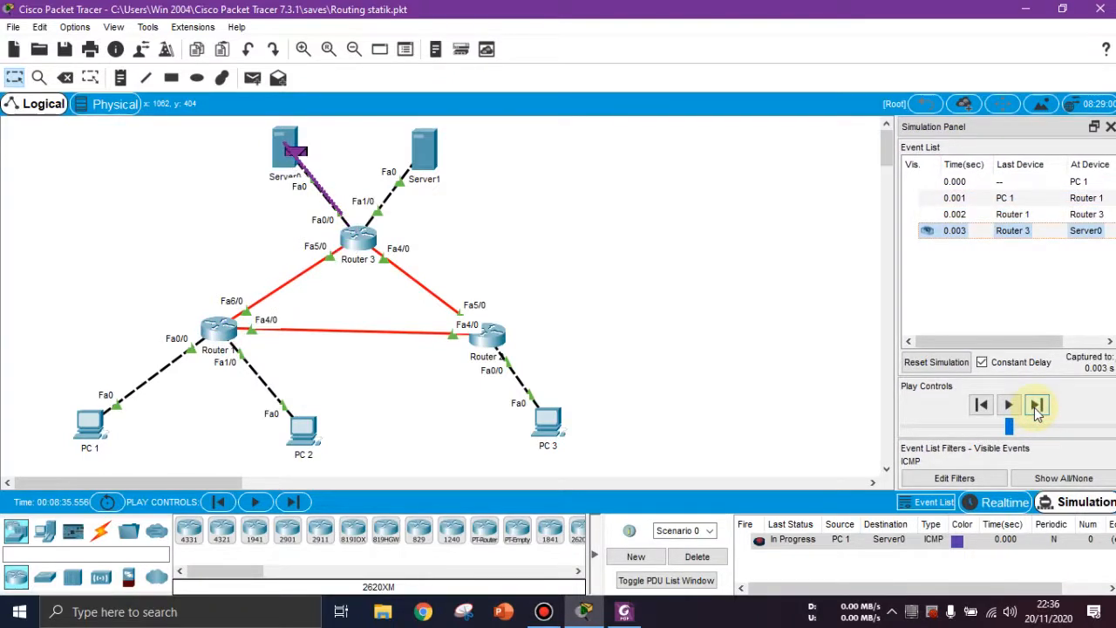
left_click(1036, 407)
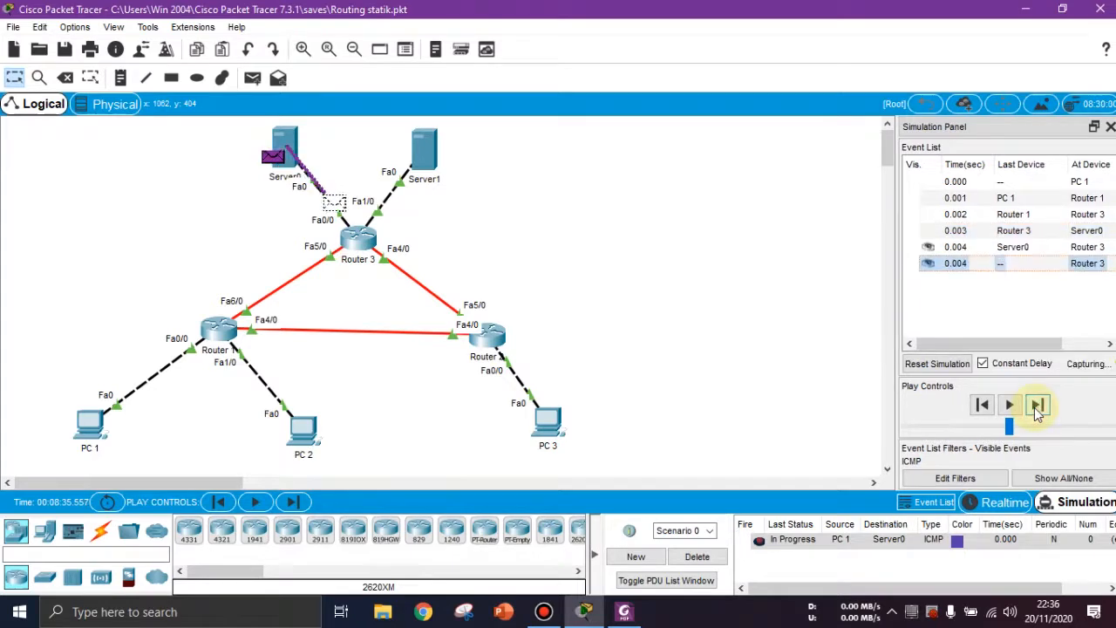
left_click(390, 255)
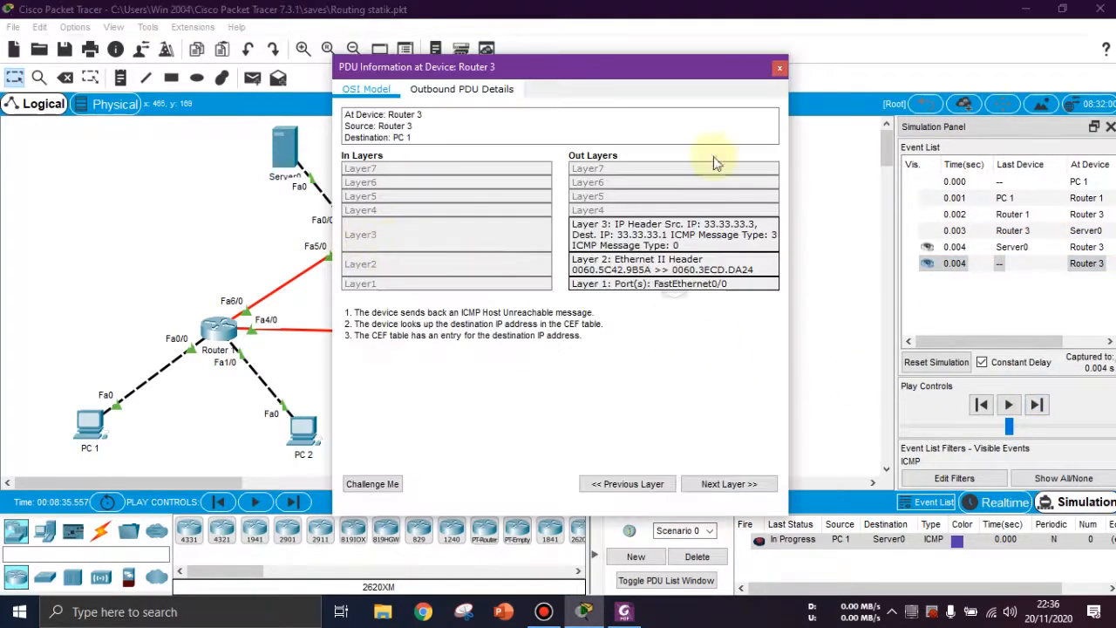
left_click(777, 68)
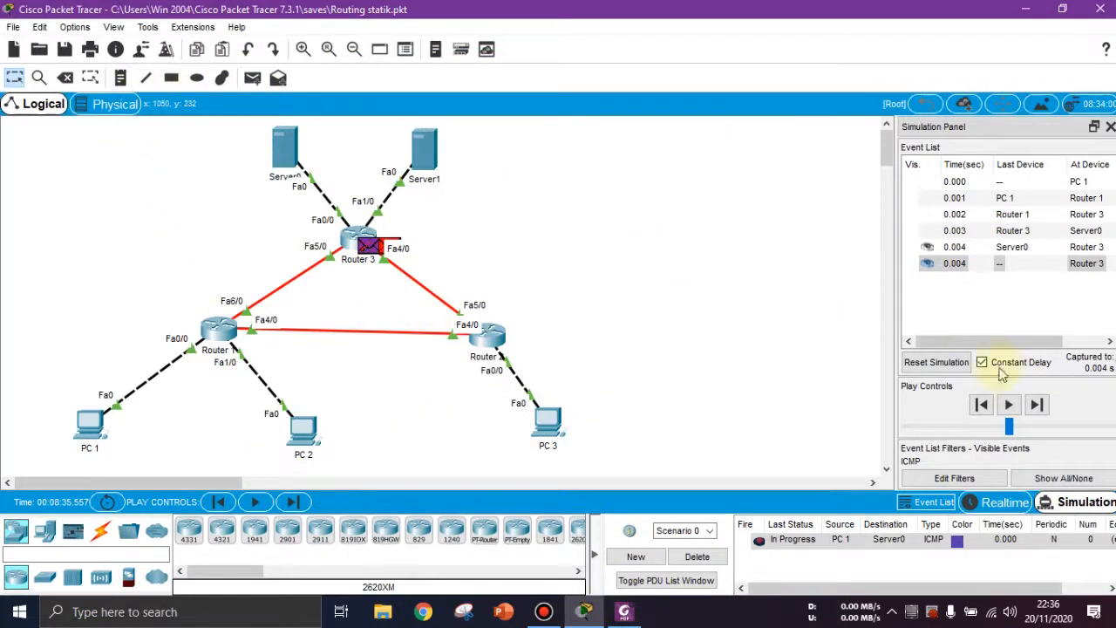
Step: Reset the simulation, delete the PC 1 to Server0 scenario, and add the module's simple PDU from PC 3 to PC 1
left_click(927, 364)
left_click(694, 558)
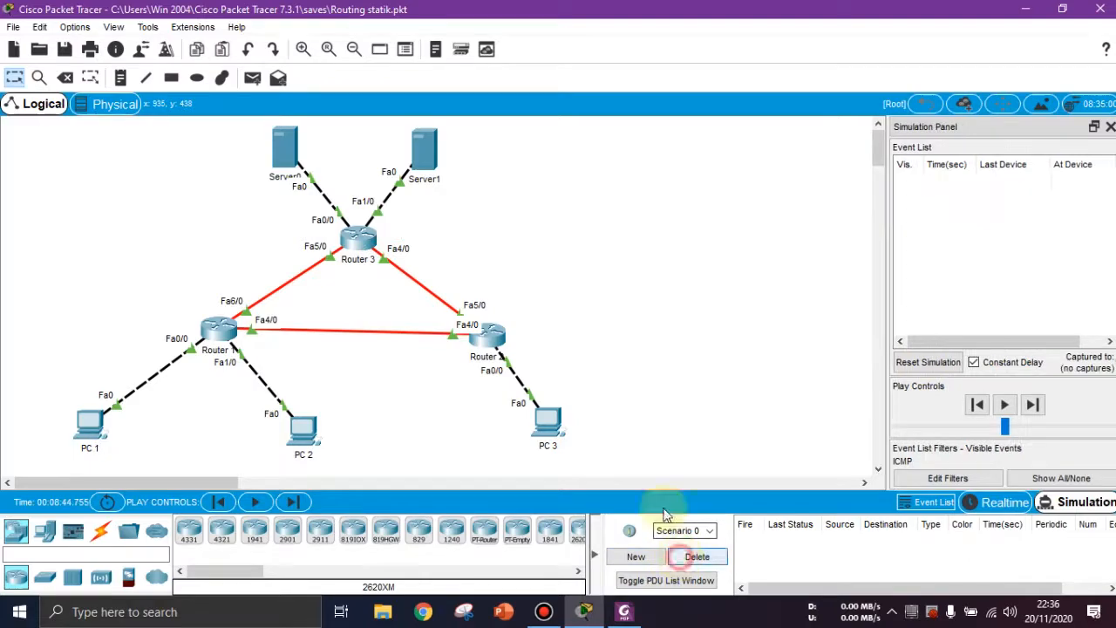
left_click(253, 77)
left_click(549, 426)
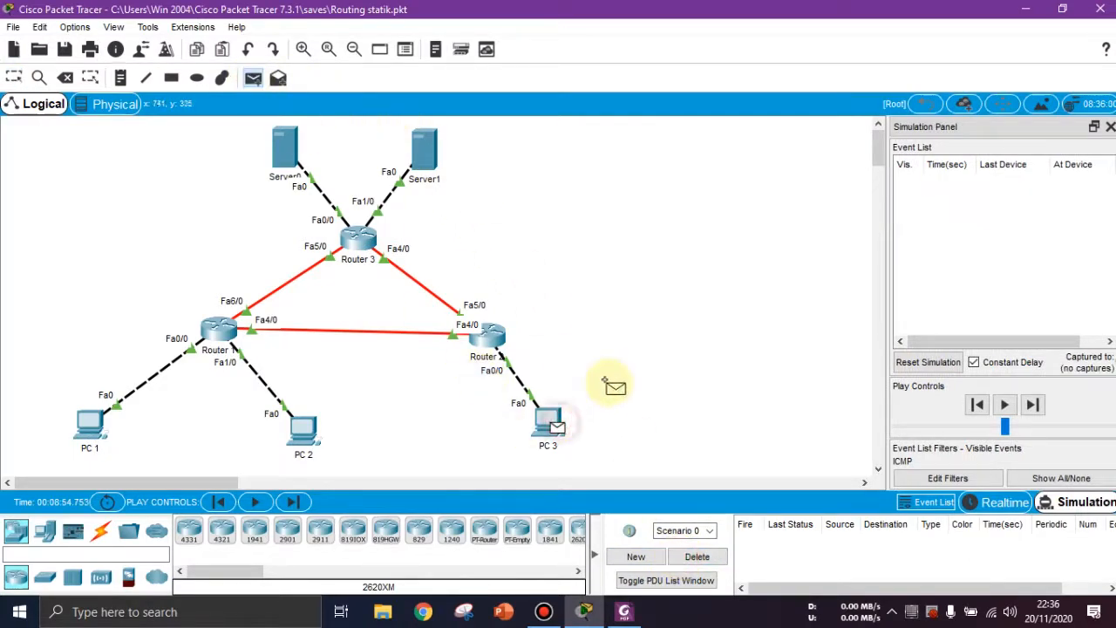
left_click(624, 613)
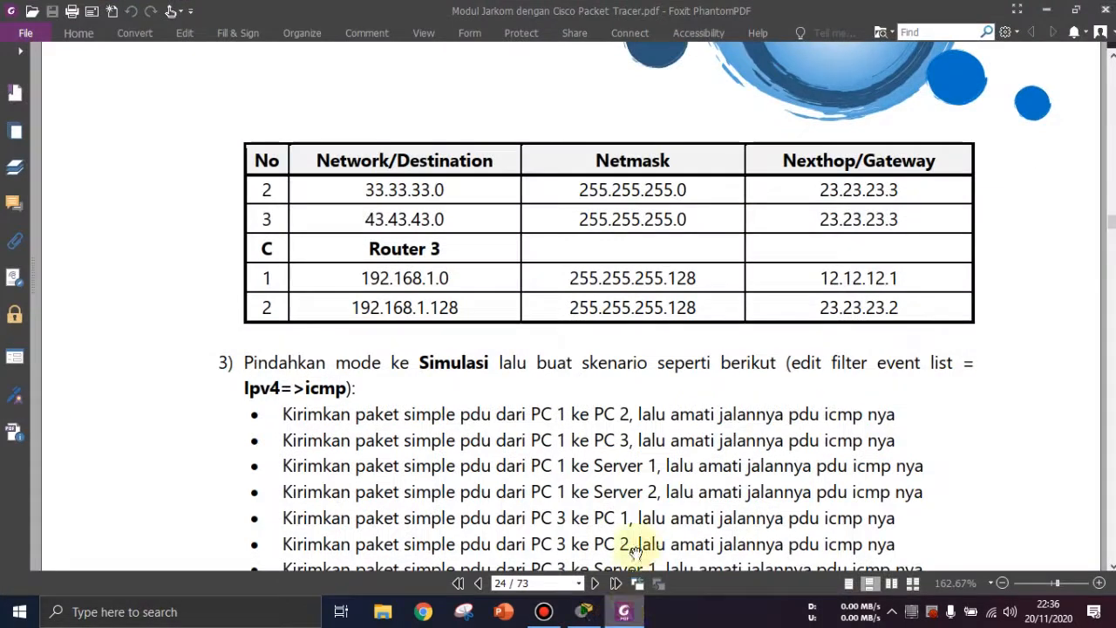
left_click(625, 613)
left_click(92, 427)
Step: Step the simulation forward event by event from PC 3 to PC 1 and back to PC 3
left_click(1040, 404)
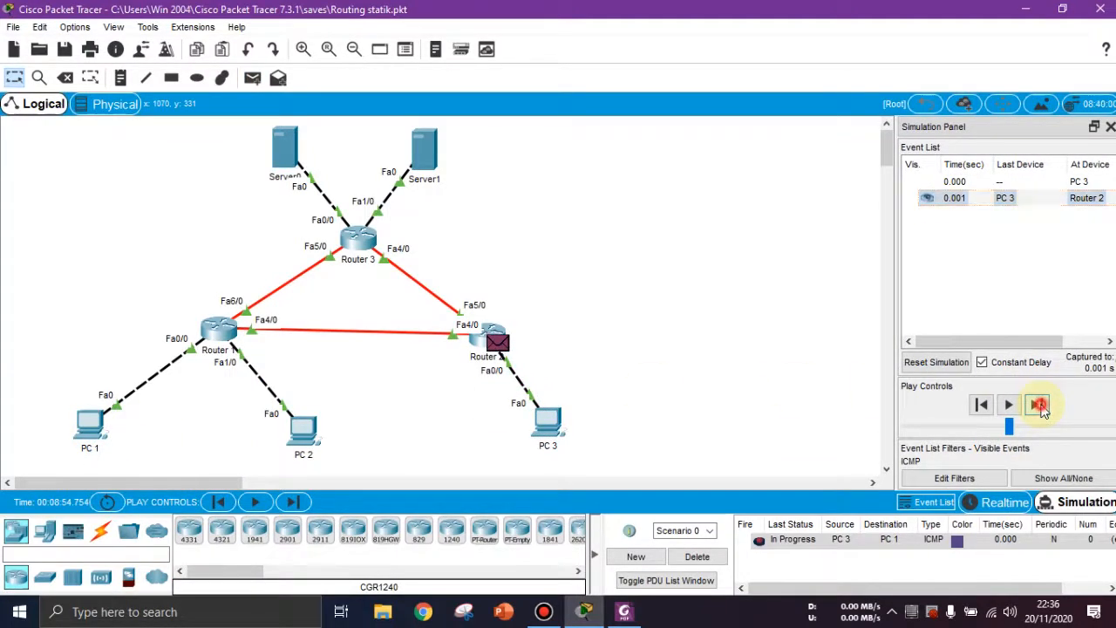
left_click(1040, 405)
left_click(1040, 404)
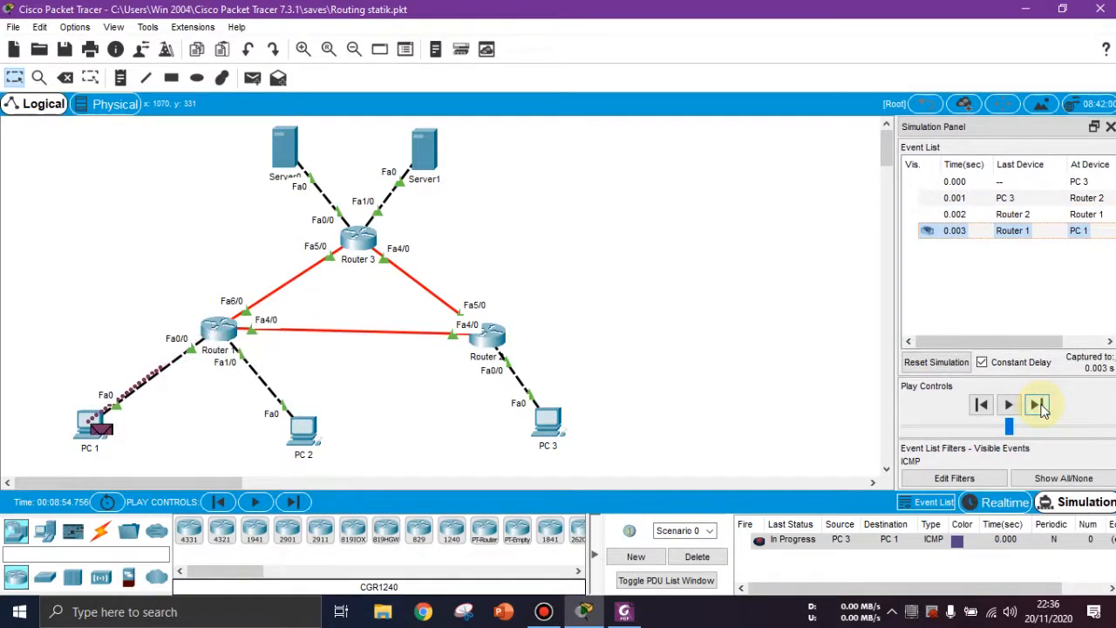
left_click(1040, 404)
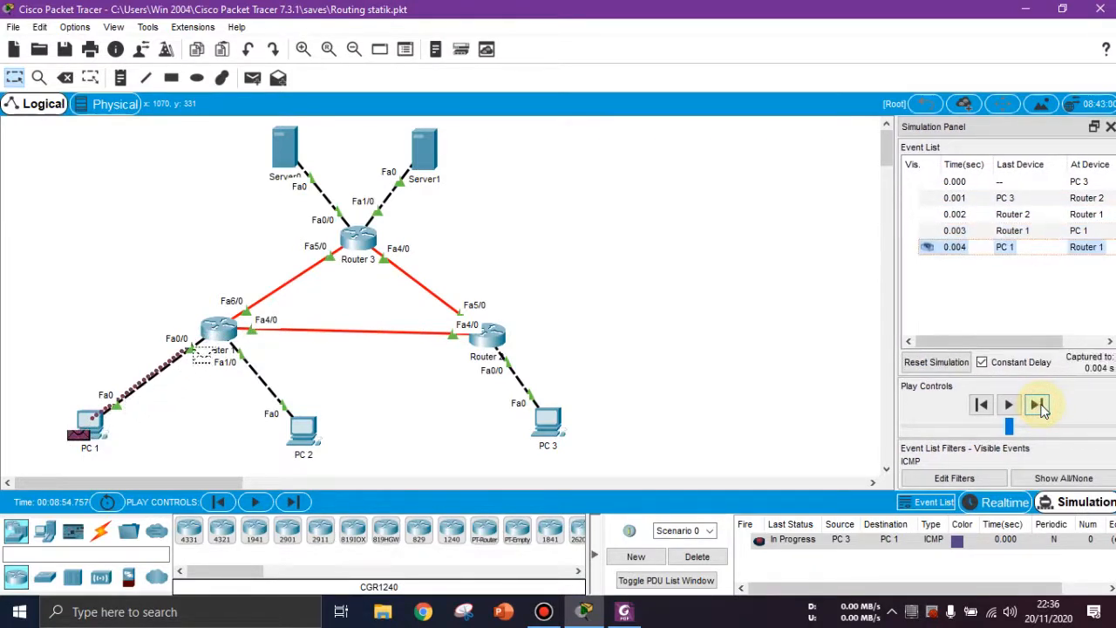
left_click(1040, 405)
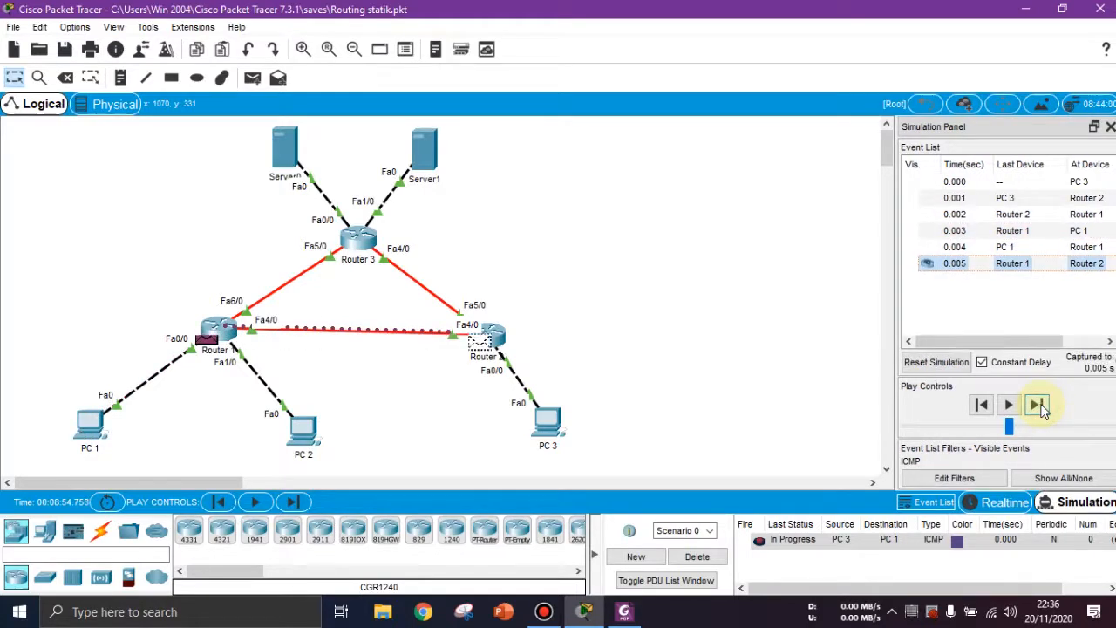
left_click(1038, 404)
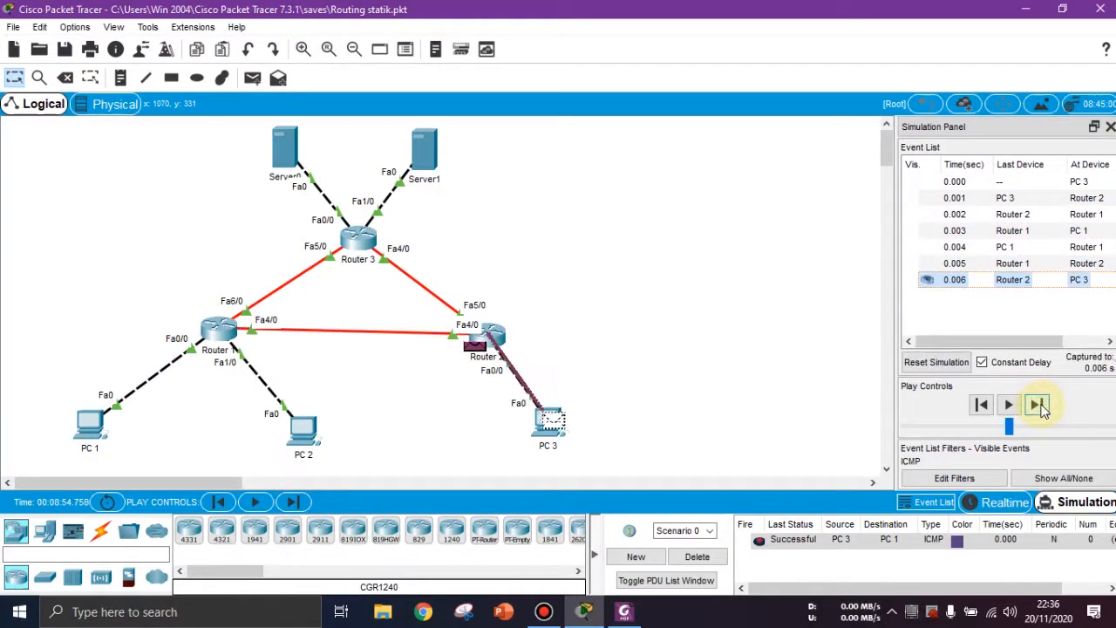
Step: Clear the PC 3 to PC 1 scenario, check the module's scenario list, and add a simple PDU from PC 3 to PC 2
left_click(951, 363)
left_click(696, 556)
left_click(623, 611)
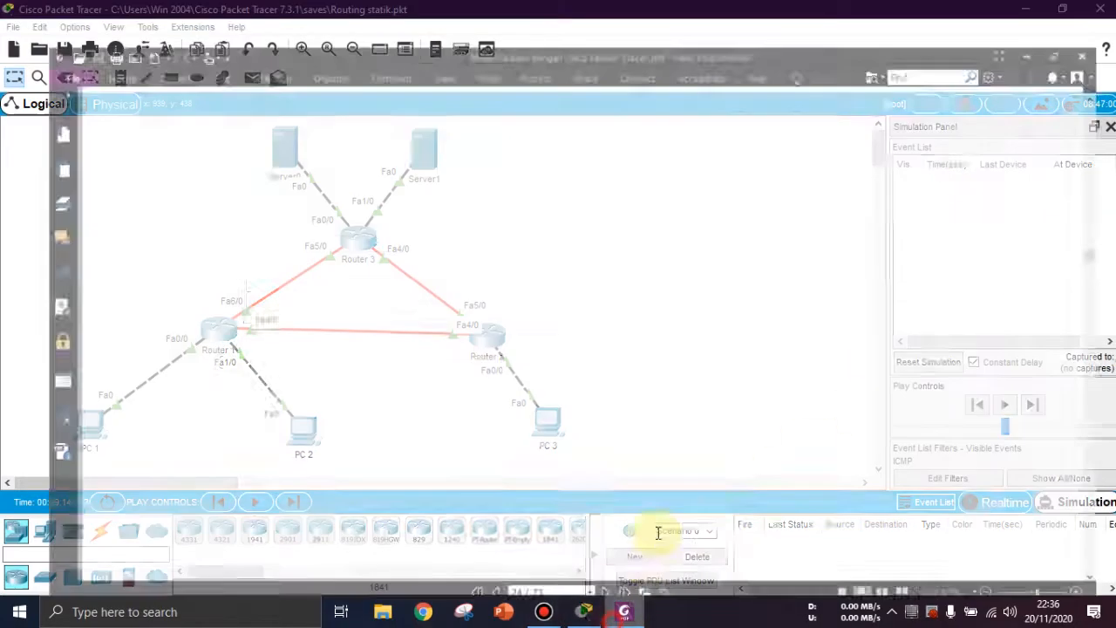
scroll(632, 470, "down", 3)
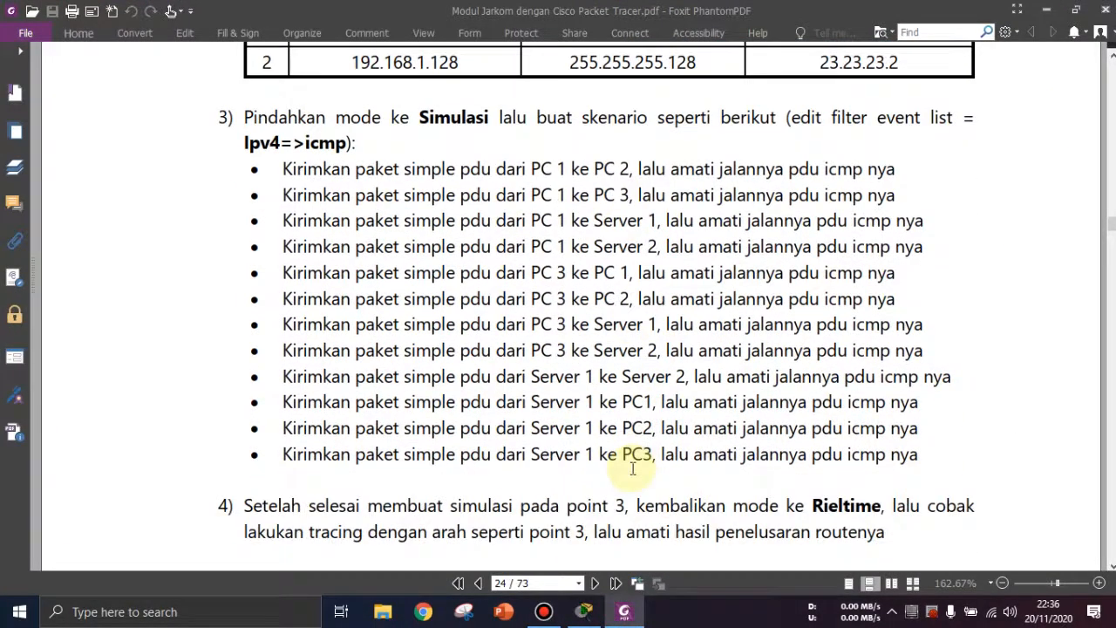
left_click(623, 611)
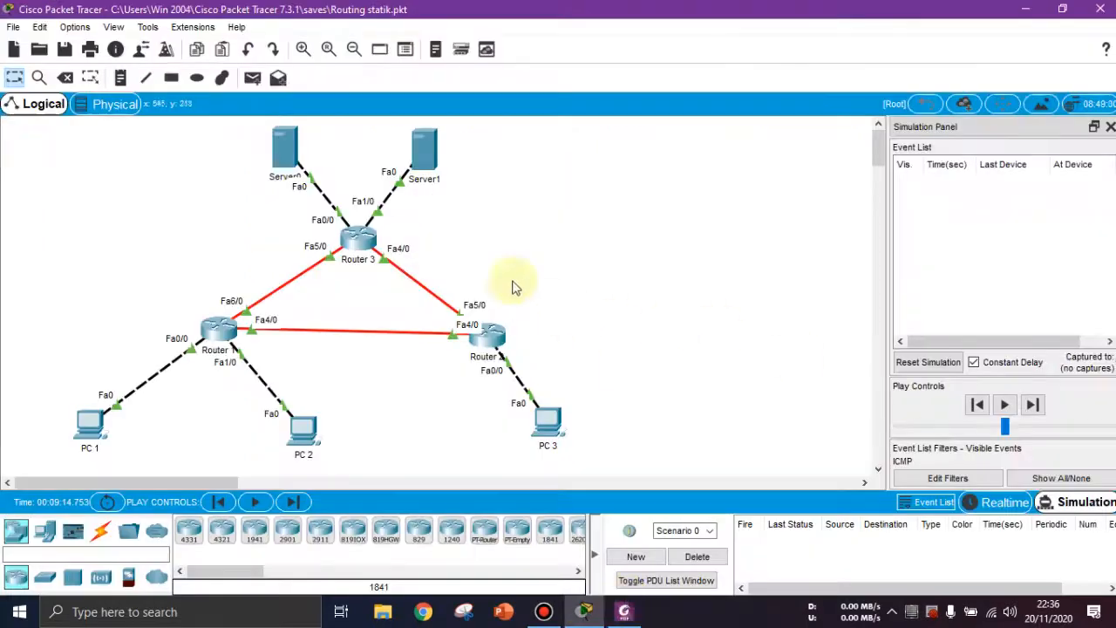
left_click(253, 78)
left_click(554, 425)
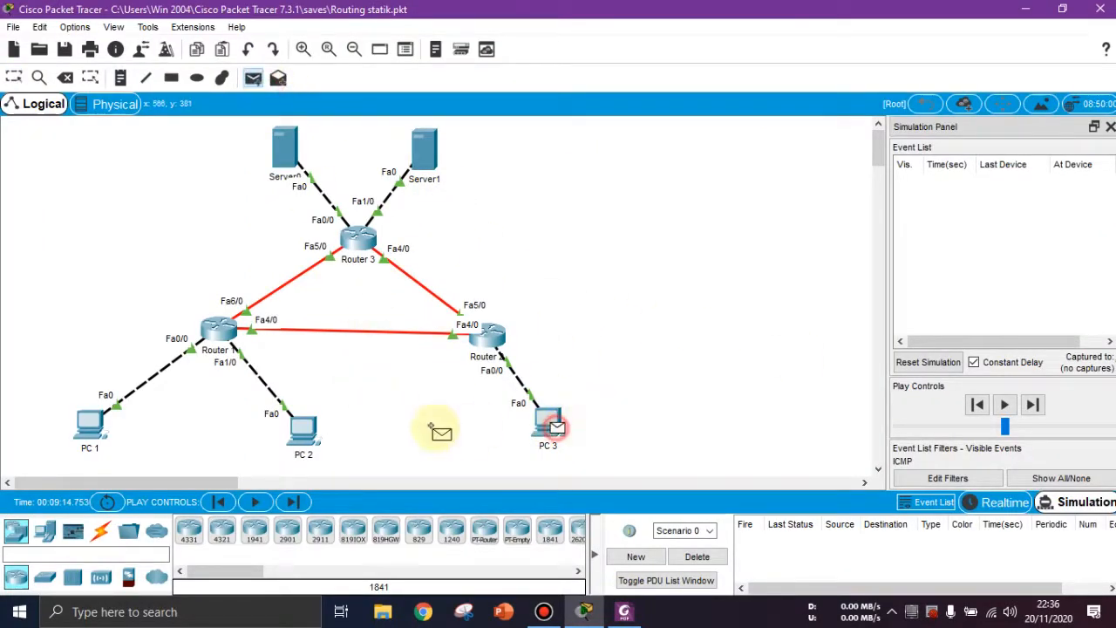
left_click(303, 429)
Step: Step the simulation forward event by event from PC 3 to PC 2 and back to PC 3
left_click(1039, 403)
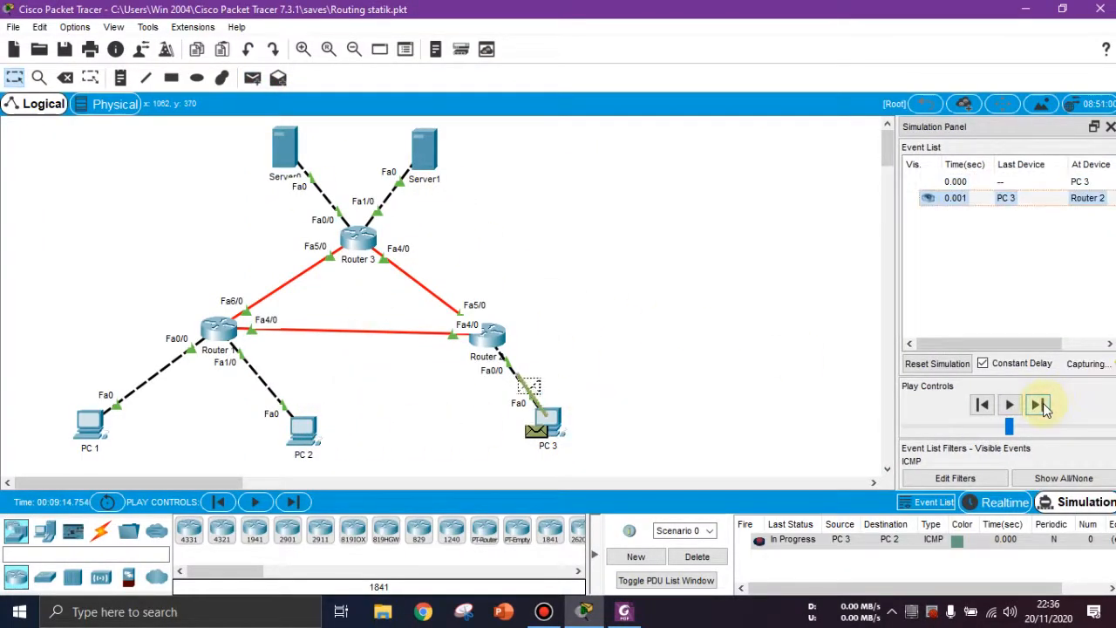
left_click(1039, 404)
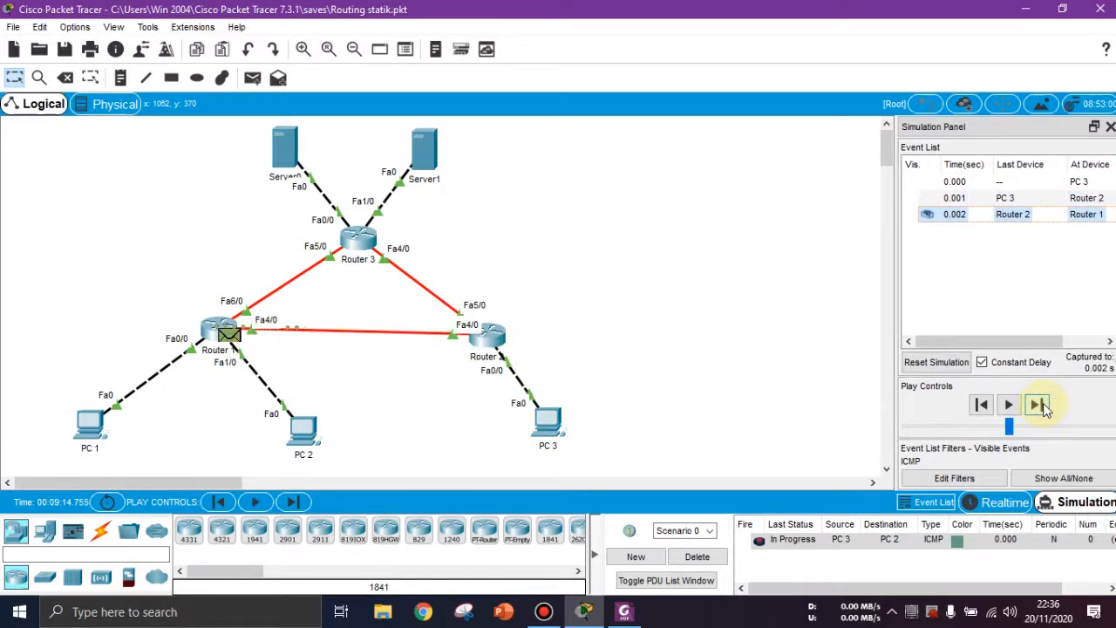
left_click(1046, 408)
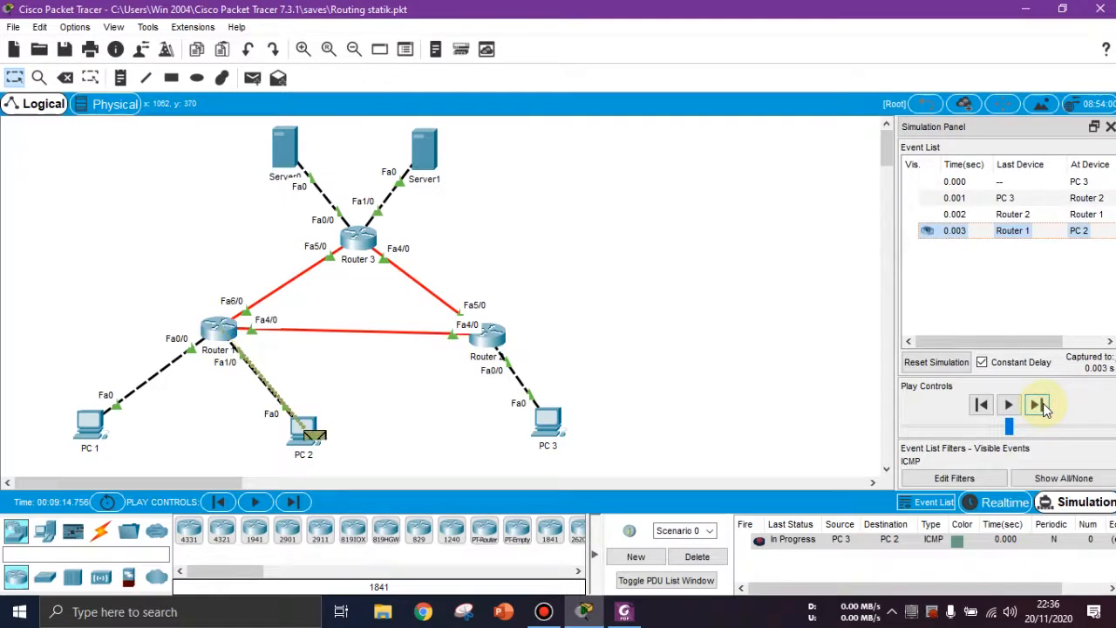
left_click(1039, 405)
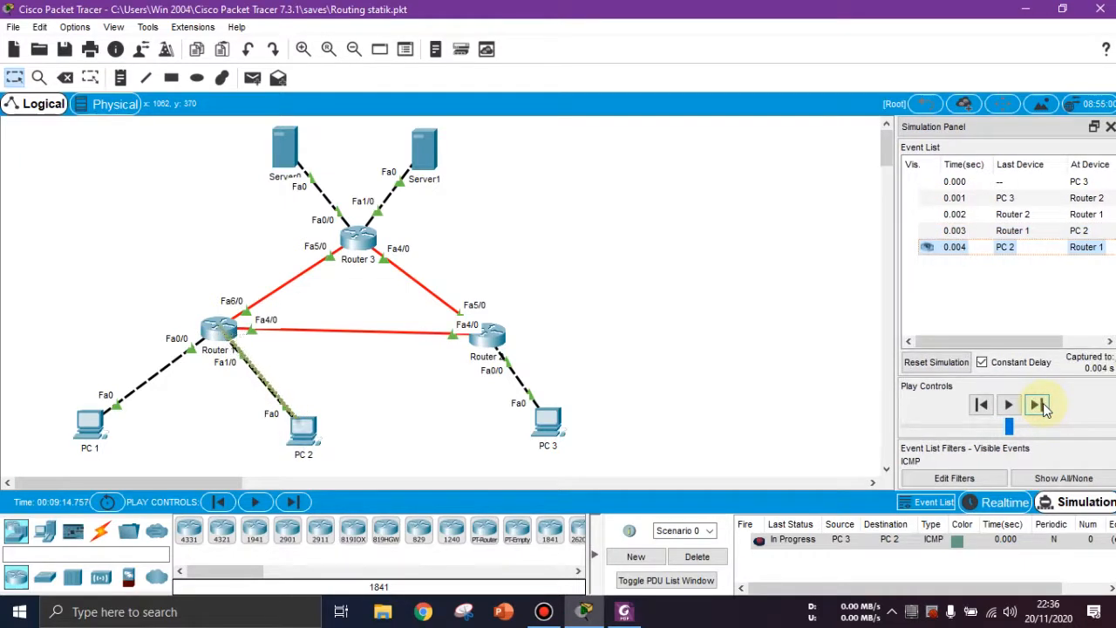
left_click(1039, 405)
left_click(1039, 405)
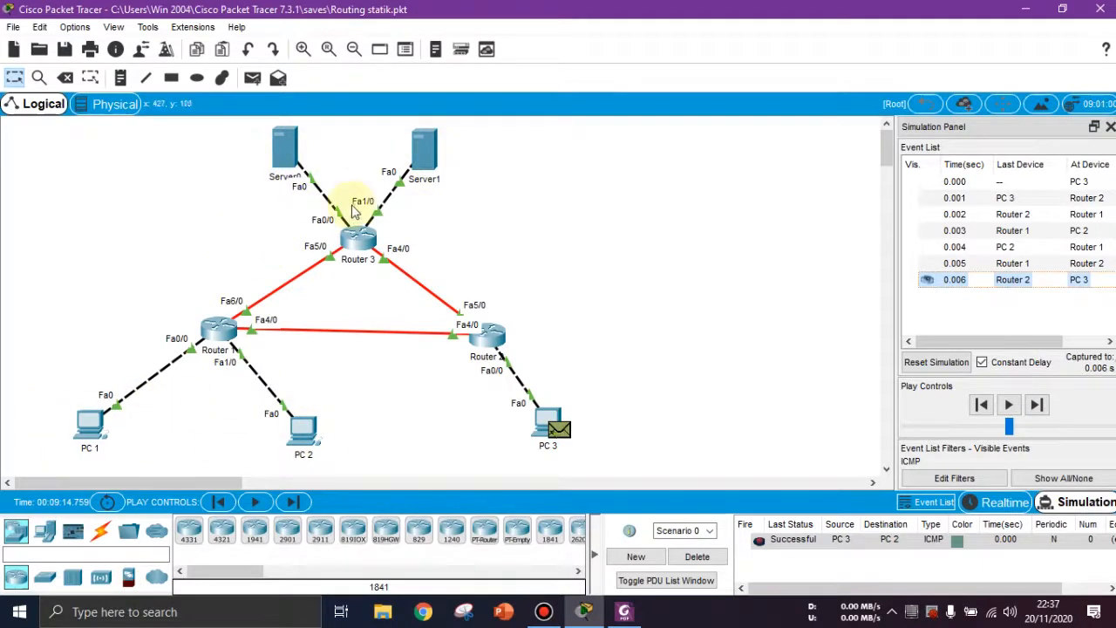
Step: Reset the simulation and delete the PC 3 to PC 2 scenario
left_click(674, 296)
left_click(935, 361)
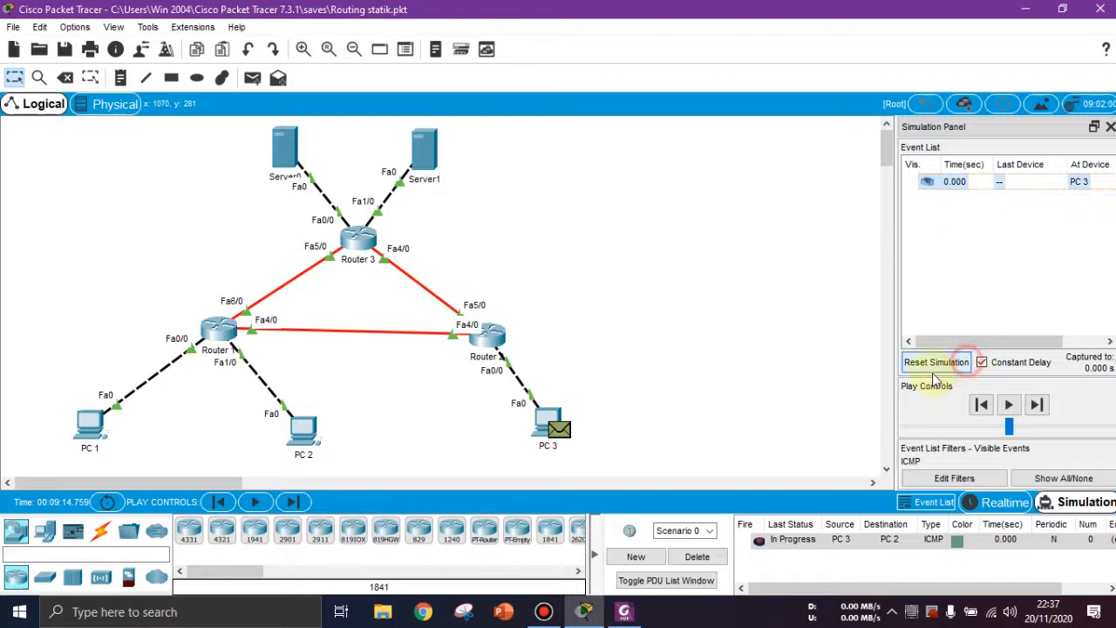
left_click(708, 556)
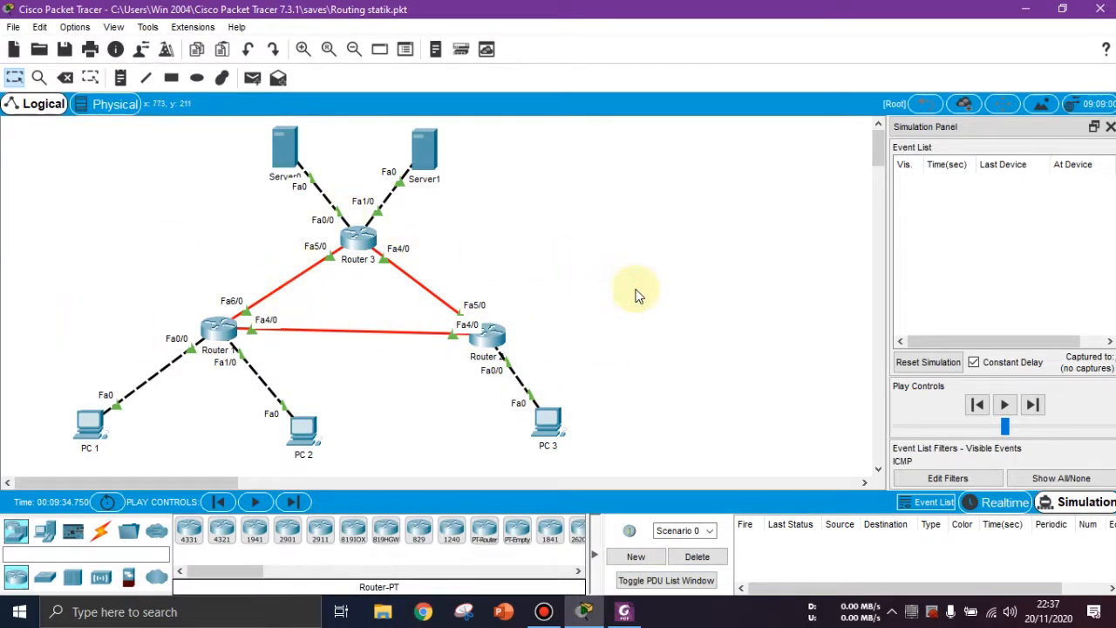
Step: Check the module's scenario list and add a simple PDU from PC 3 to Server0
left_click(623, 611)
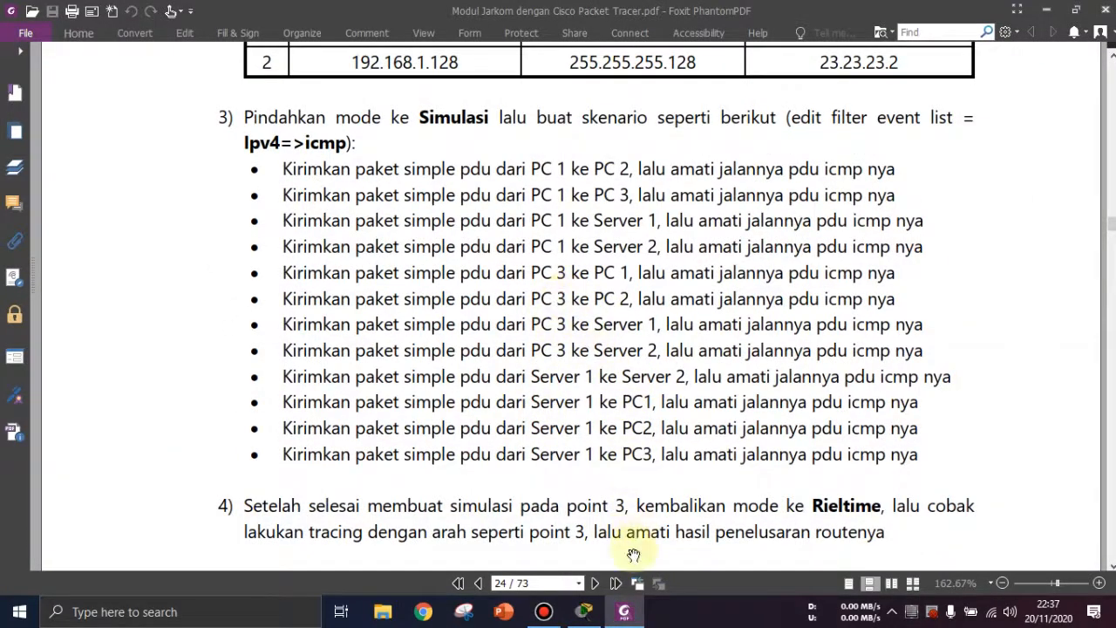
left_click(583, 612)
left_click(250, 78)
left_click(545, 421)
left_click(286, 154)
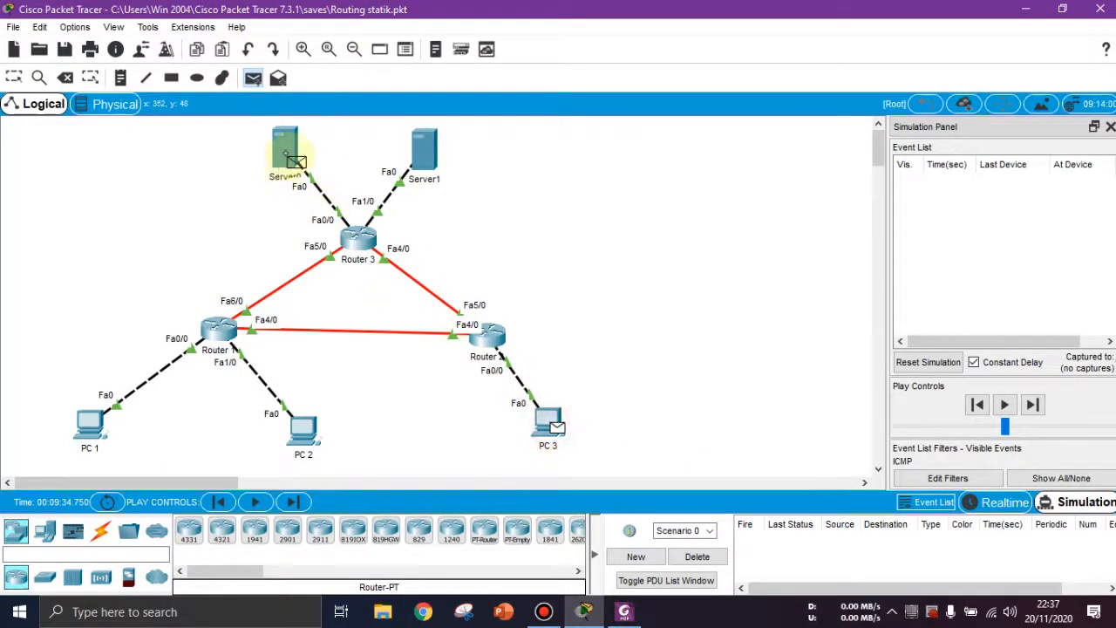
left_click(290, 157)
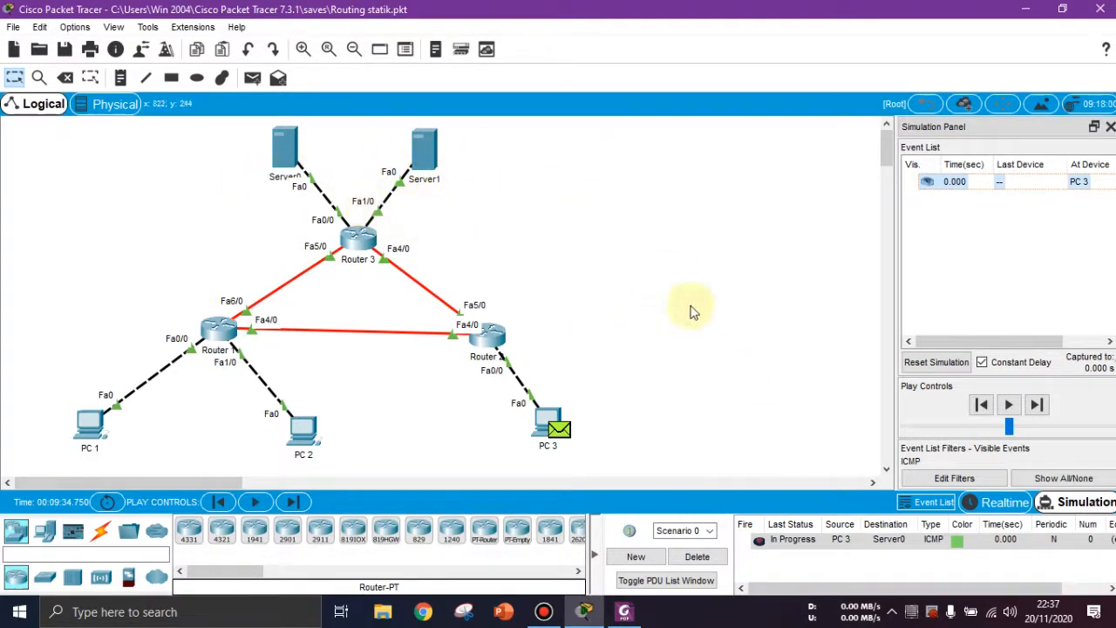
Step: Step the simulation forward event by event from PC 3 to Server0 and back to PC 3
left_click(1037, 404)
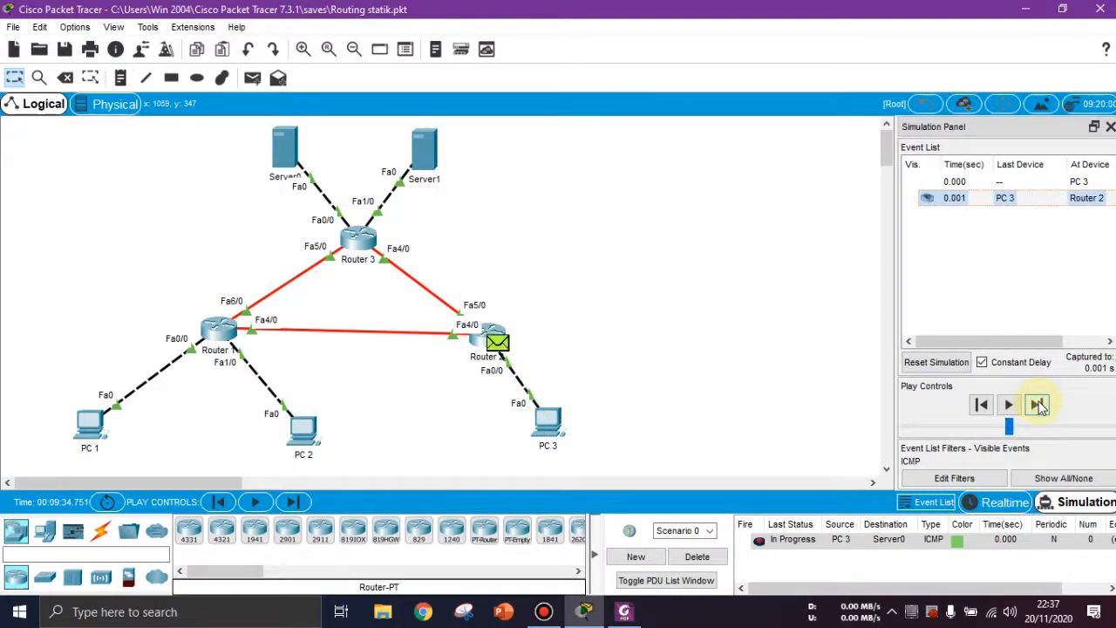
left_click(1038, 404)
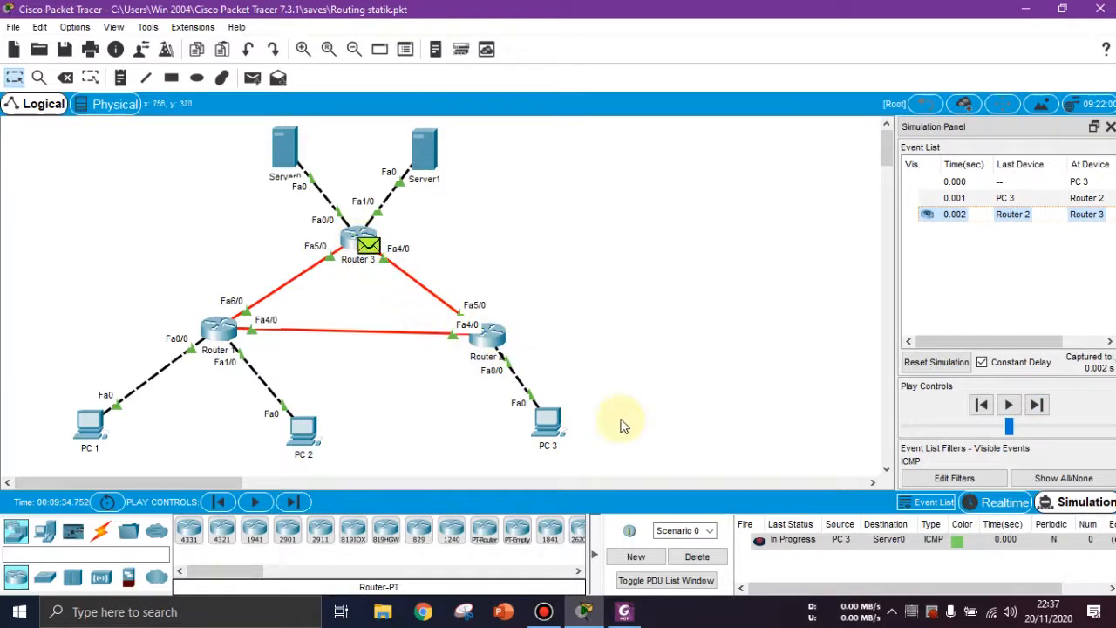
left_click(1037, 407)
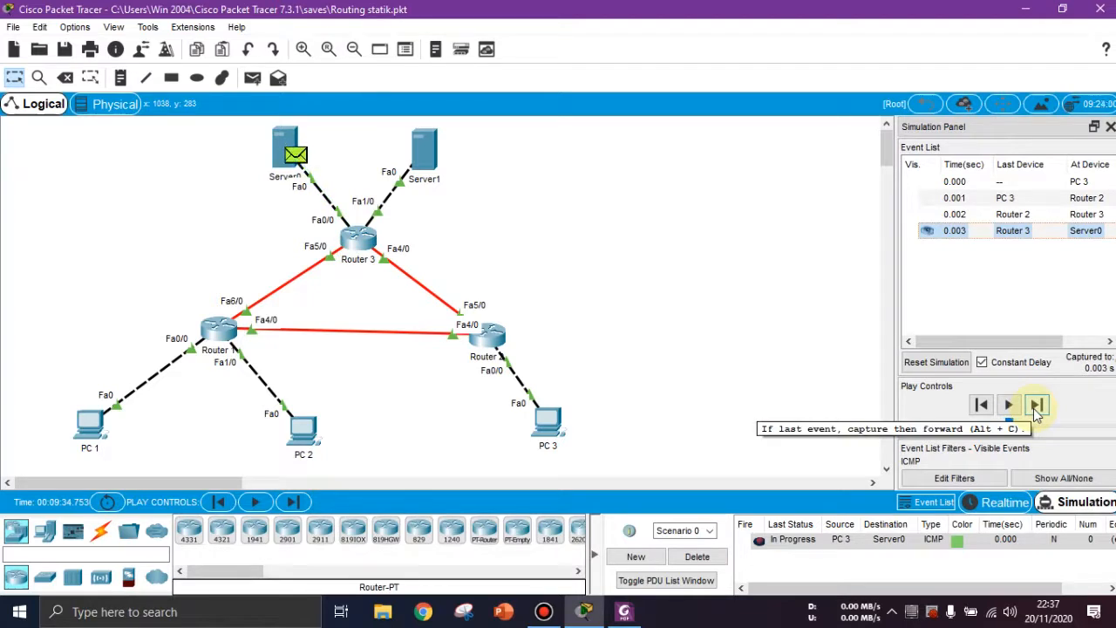
left_click(1037, 406)
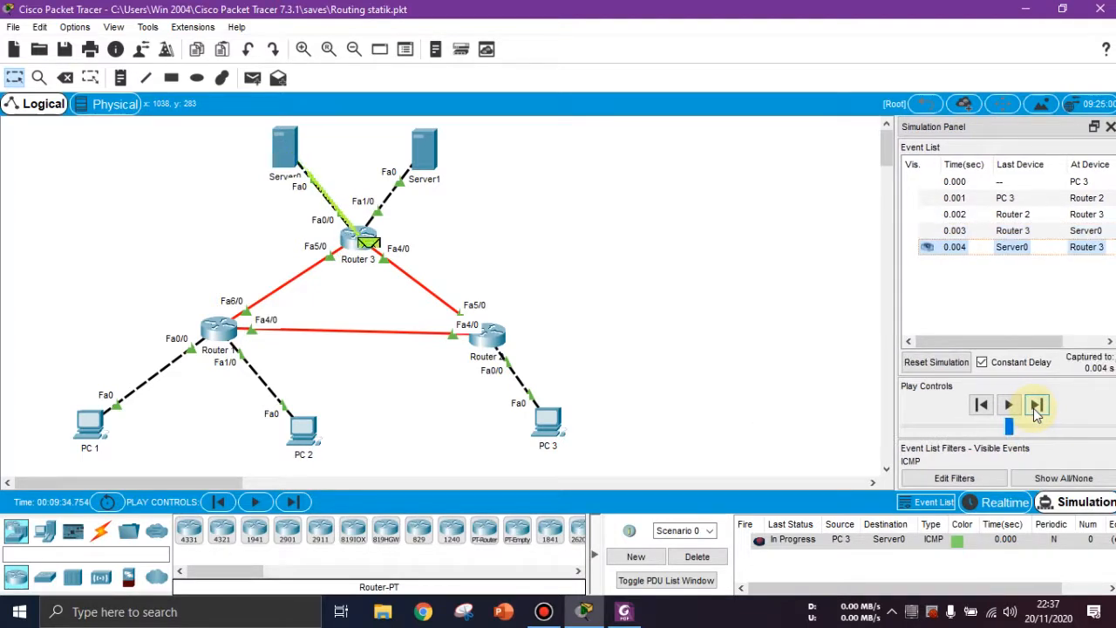
left_click(1036, 410)
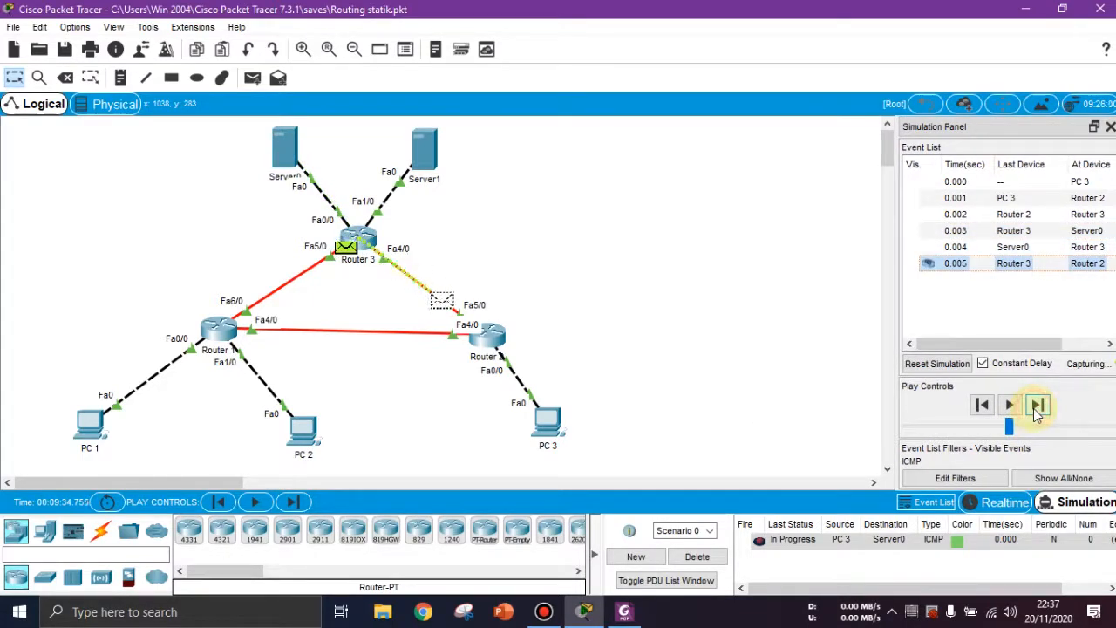
left_click(1036, 409)
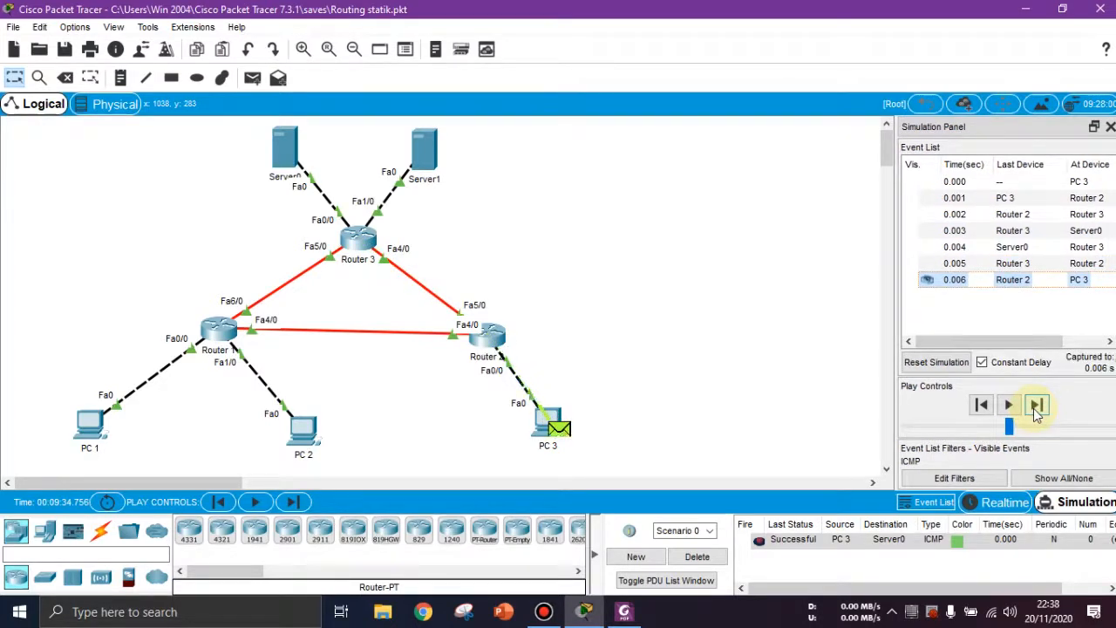
Step: Clear the PC 3 to Server0 scenario, check the module's scenario list, and add a simple PDU from PC 3 to Server1
left_click(938, 369)
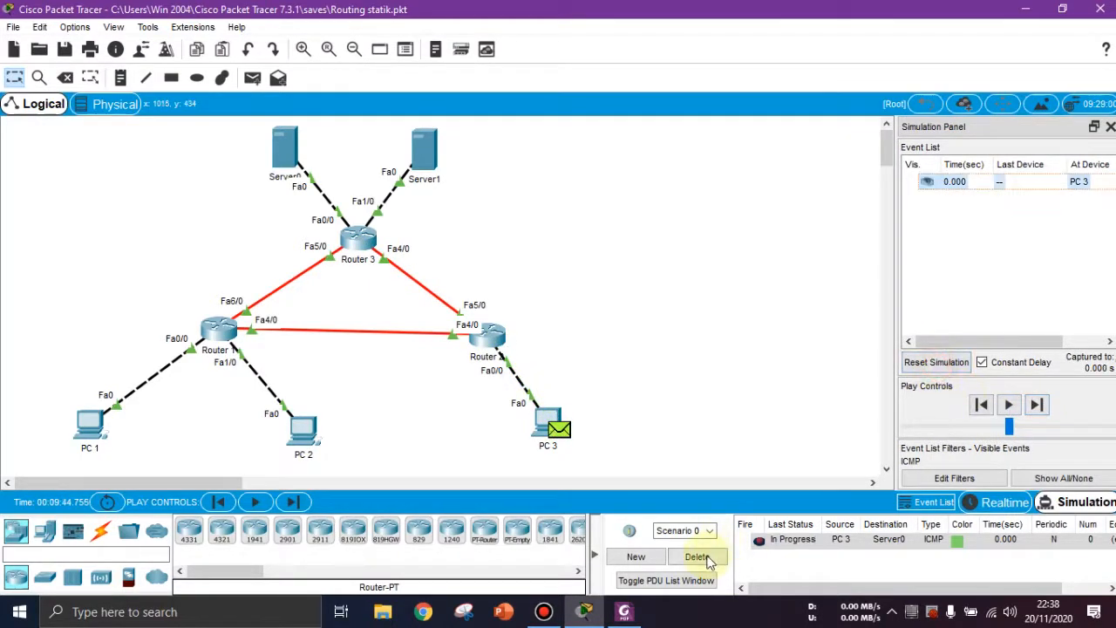
left_click(697, 556)
left_click(621, 611)
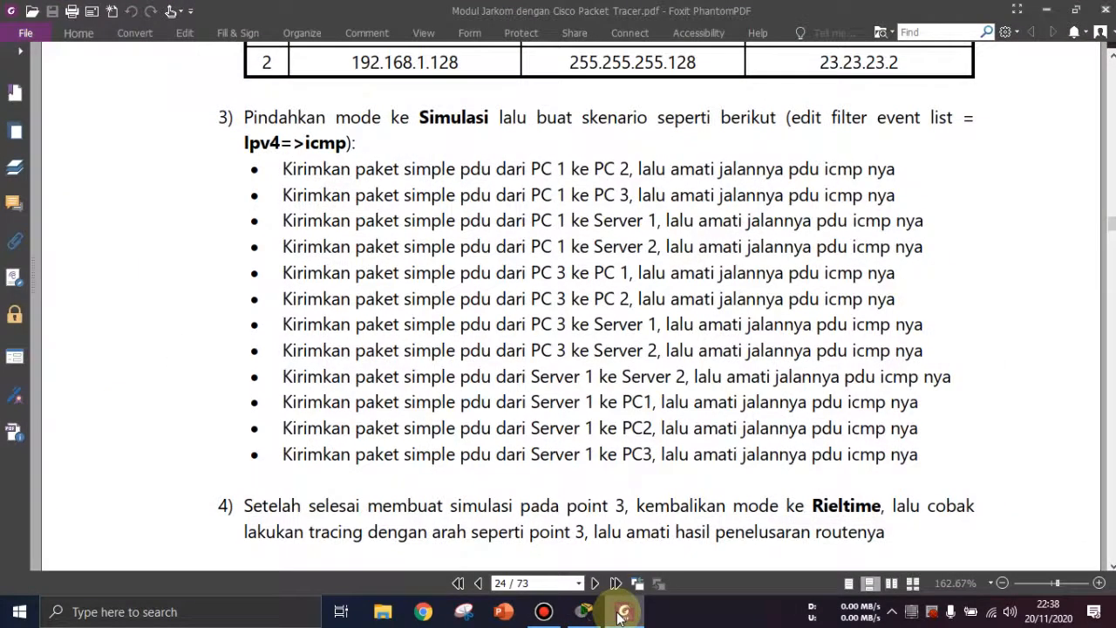
left_click(621, 613)
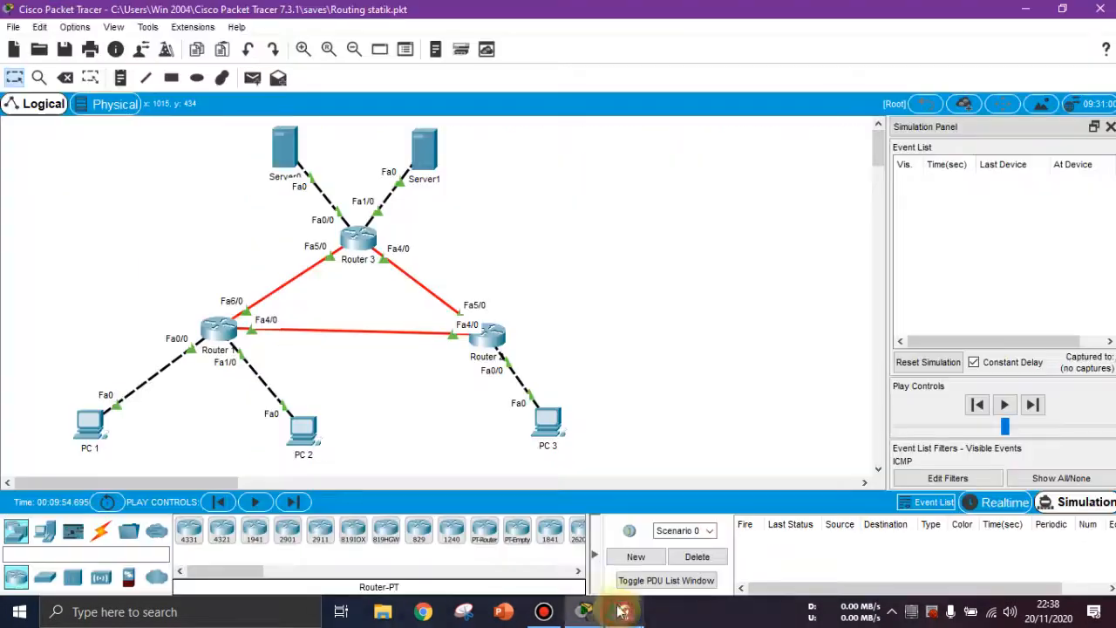
left_click(251, 79)
left_click(548, 423)
left_click(424, 150)
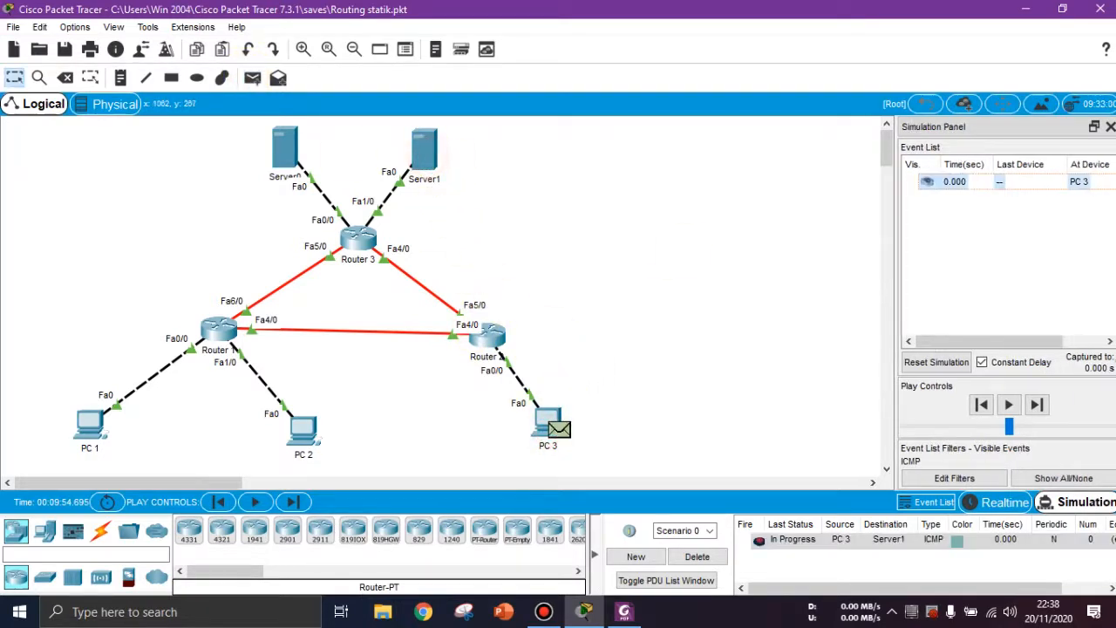
Step: Step the simulation forward event by event from PC 3 to Server1 and back to PC 3
left_click(1033, 408)
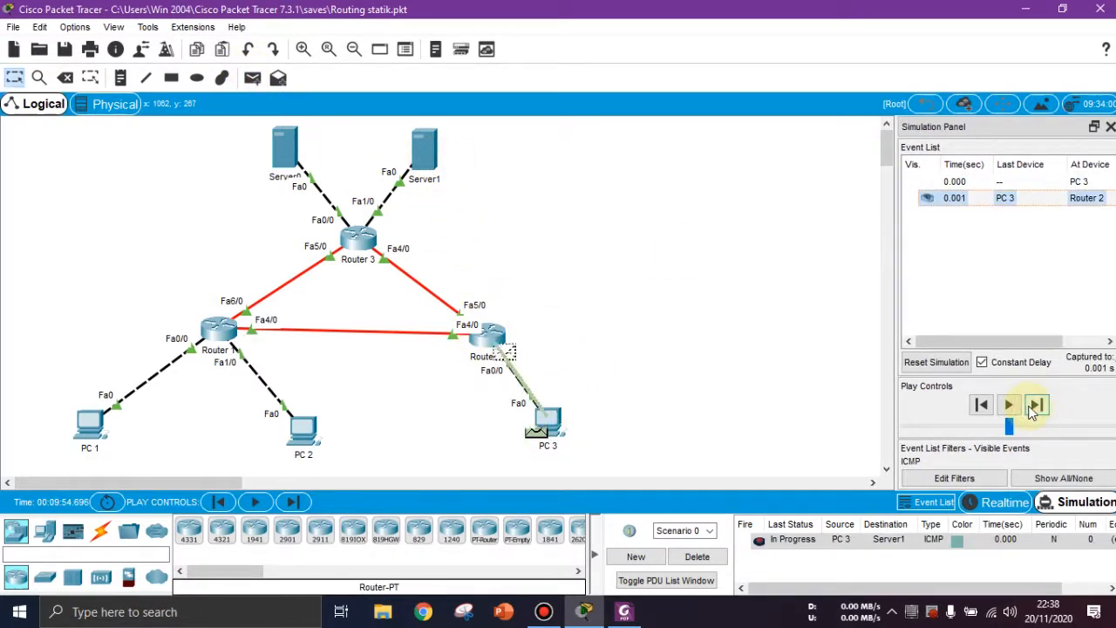
left_click(1034, 407)
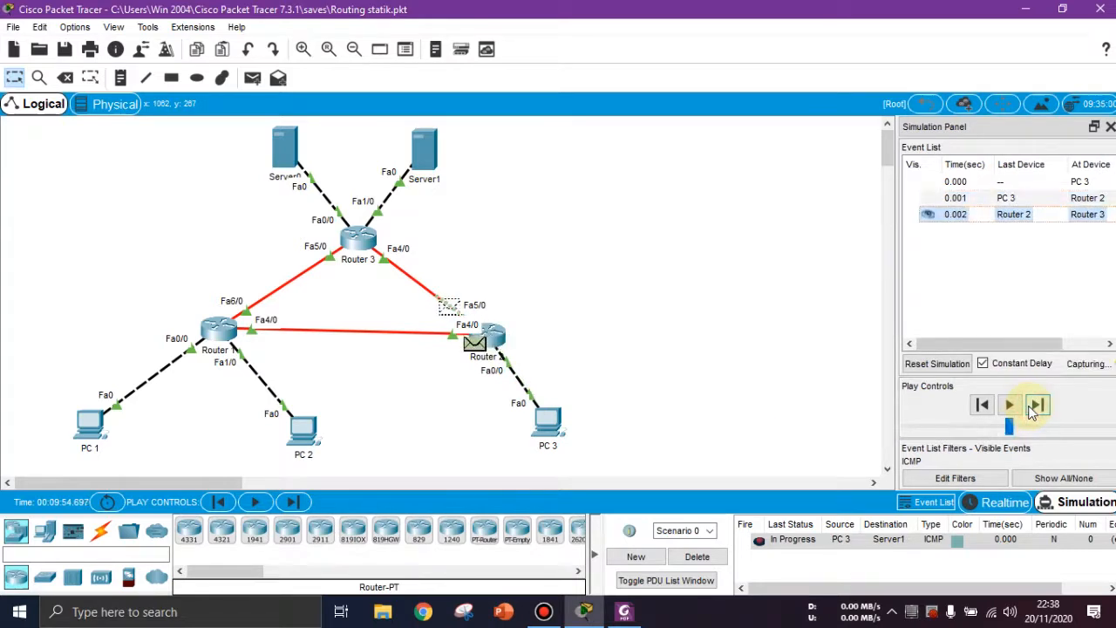
left_click(1034, 406)
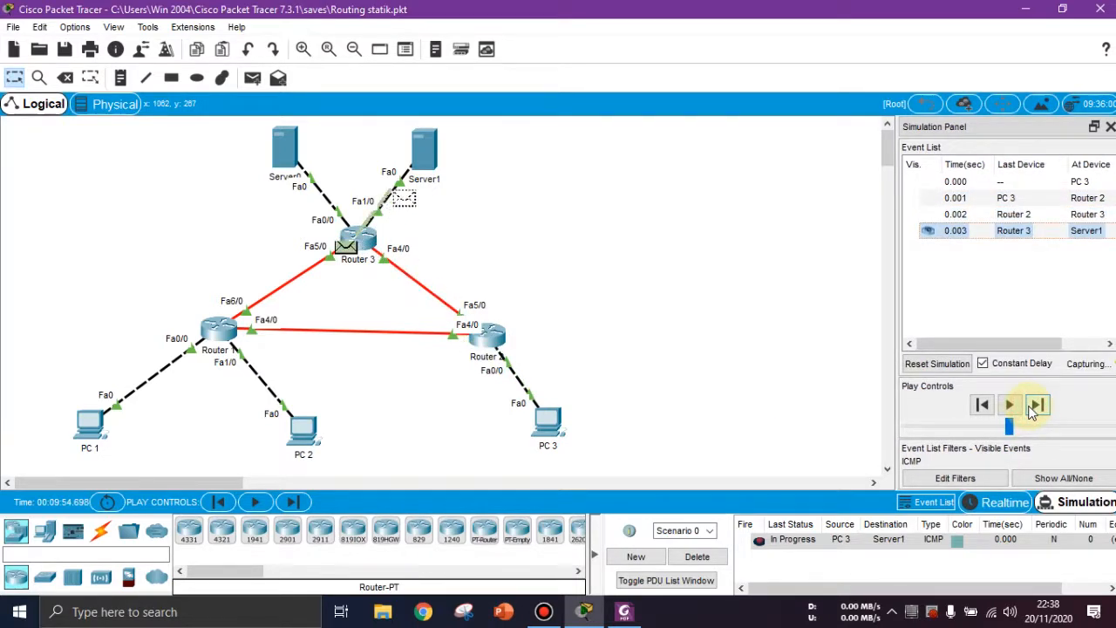
left_click(1034, 406)
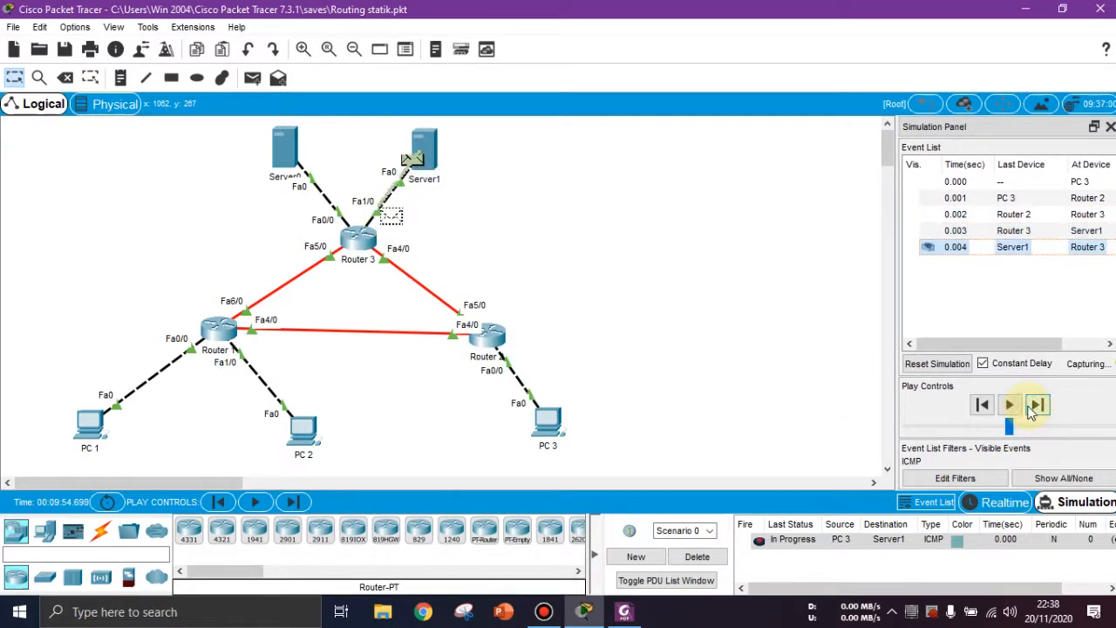
left_click(1034, 406)
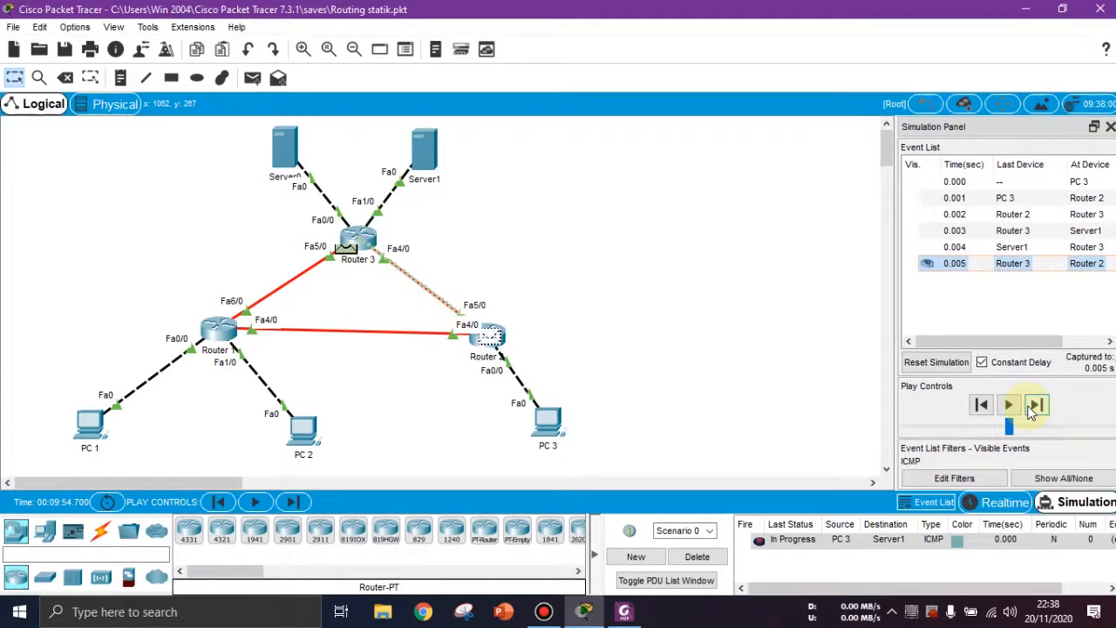
left_click(1034, 406)
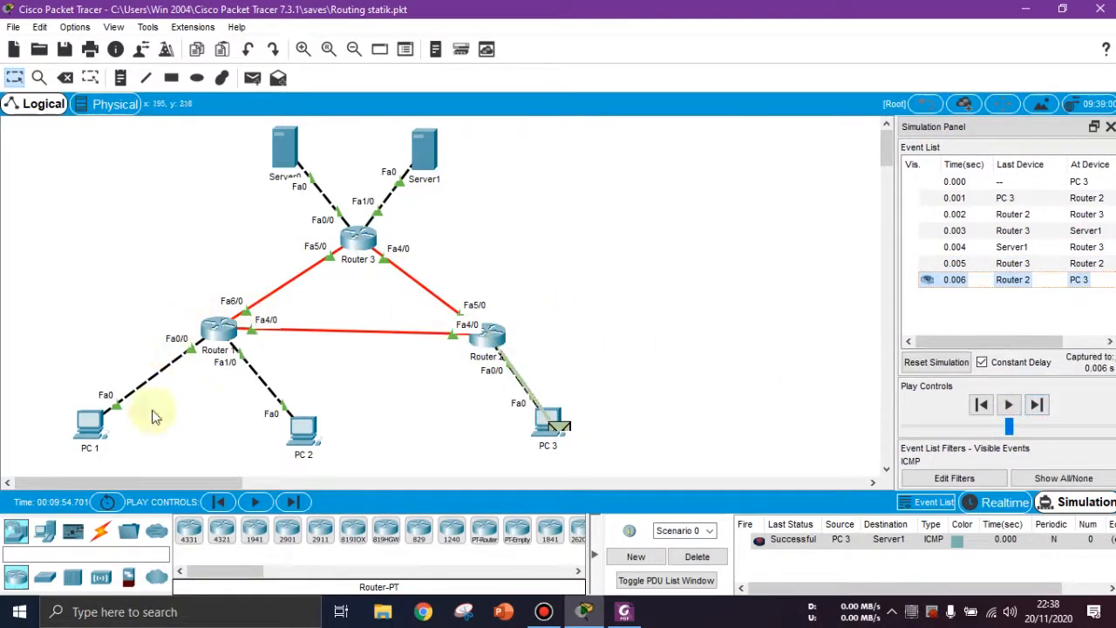
Step: Move PC 2 closer to PC 1 beneath Router 1, and reset and clear the PC 3 to Server1 scenario
left_click_drag(307, 436, 254, 434)
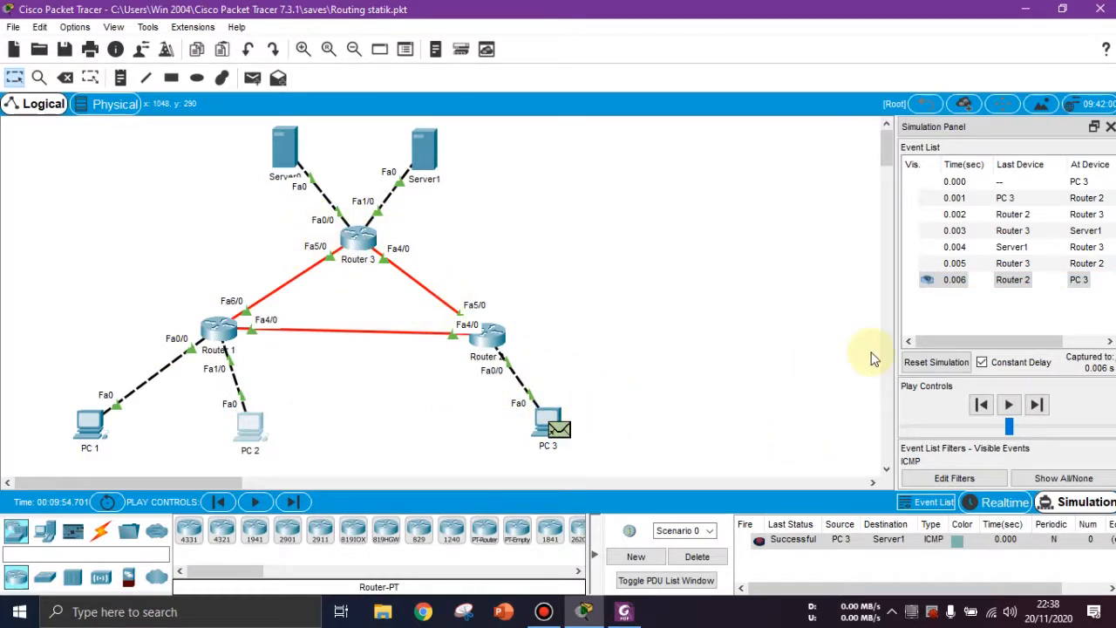
left_click(949, 362)
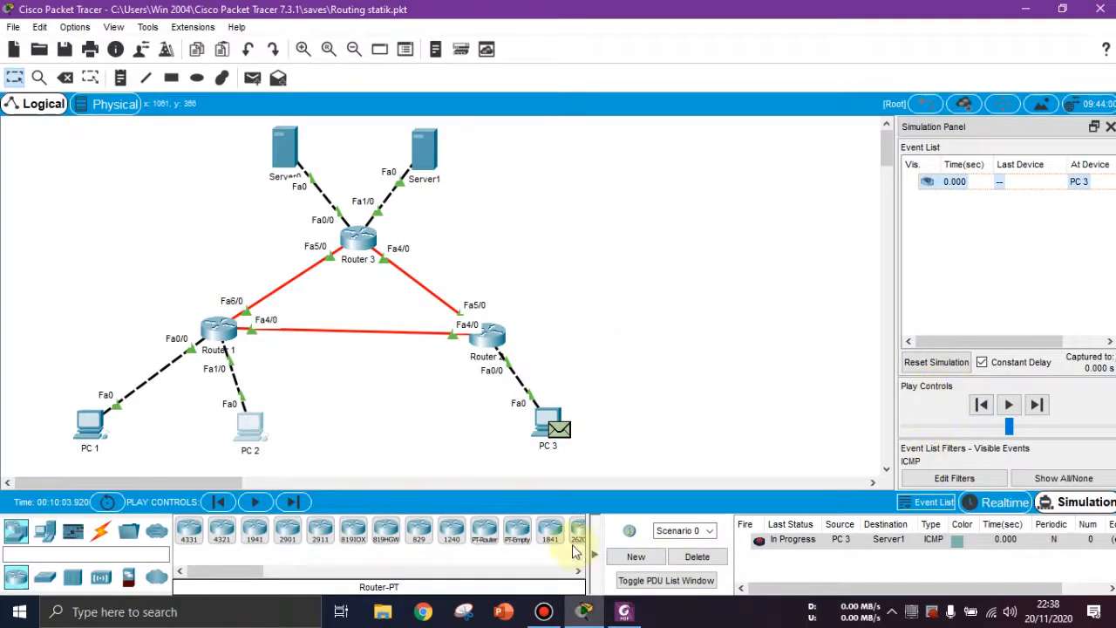
Step: Consult the module's scenario list and add a simple PDU from Server0 to Server1
left_click(619, 612)
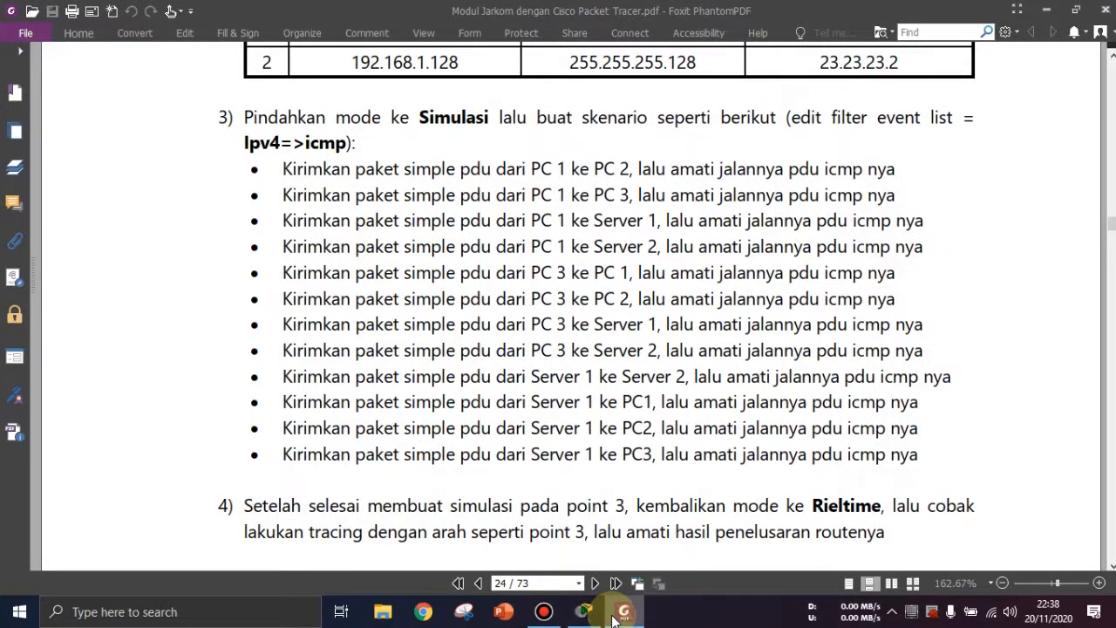
left_click(584, 611)
left_click(253, 77)
left_click(285, 148)
left_click(436, 156)
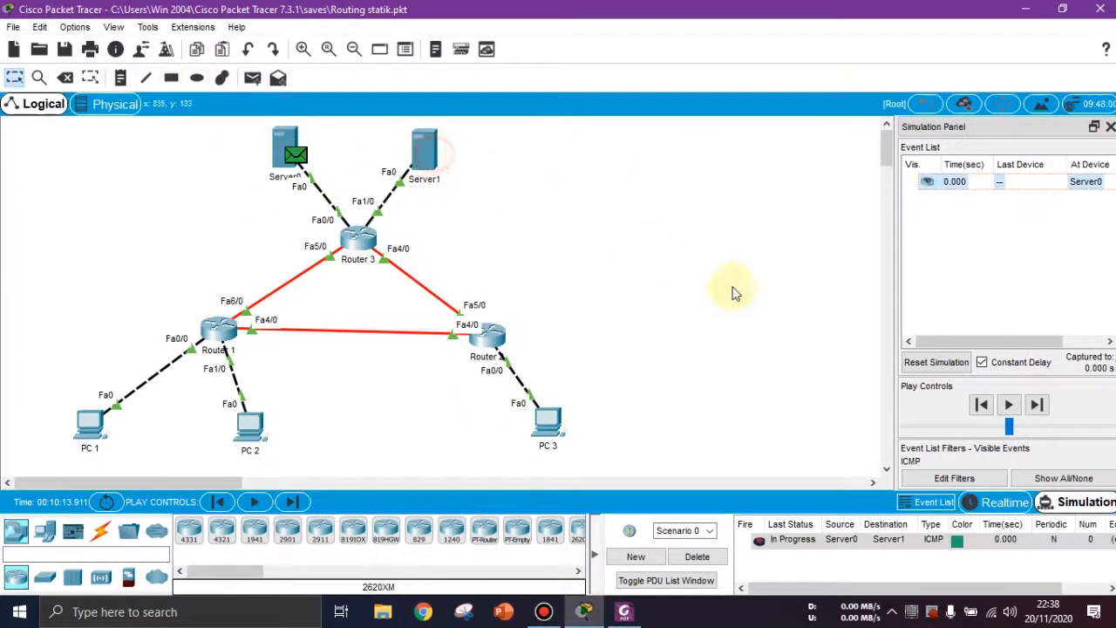
Step: Step the simulation forward event by event from Server0 to Server1 and back to Server0
left_click(1038, 405)
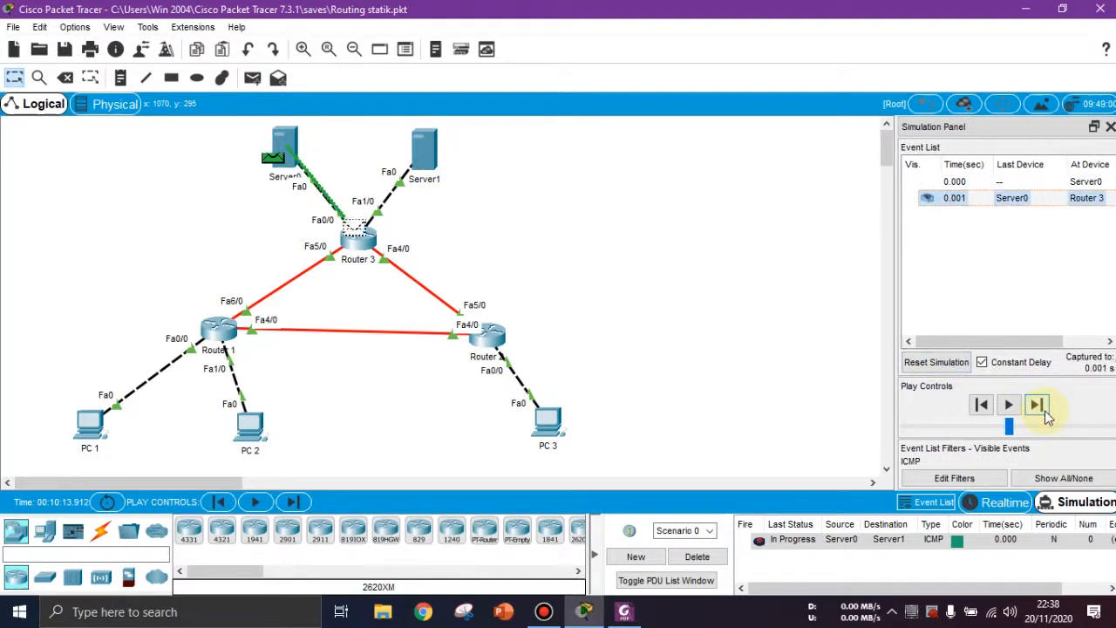
left_click(1046, 416)
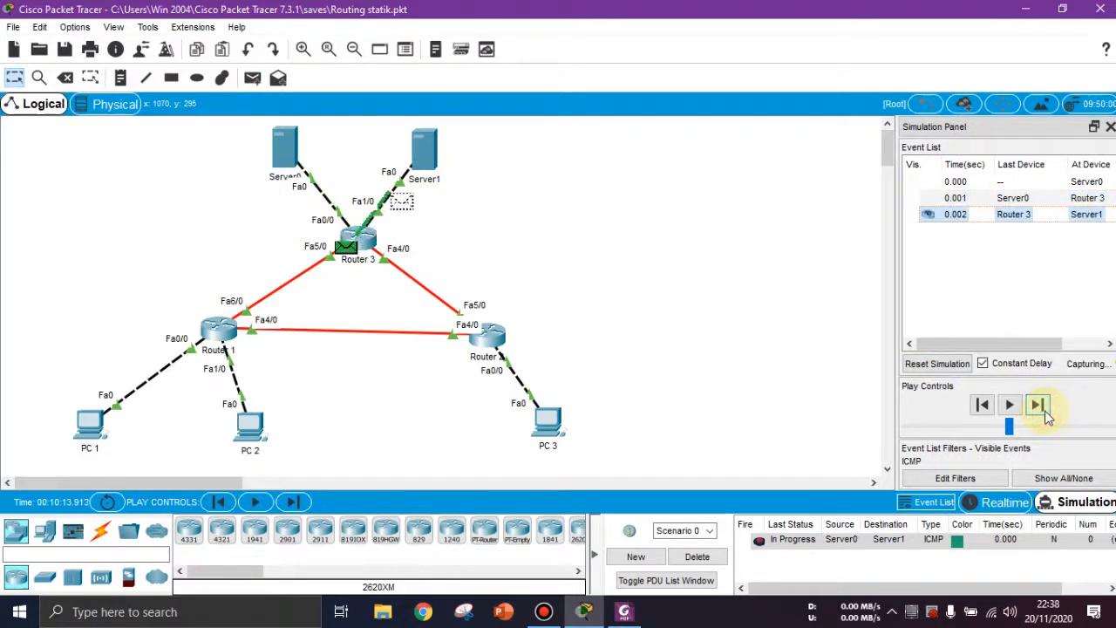
left_click(1046, 416)
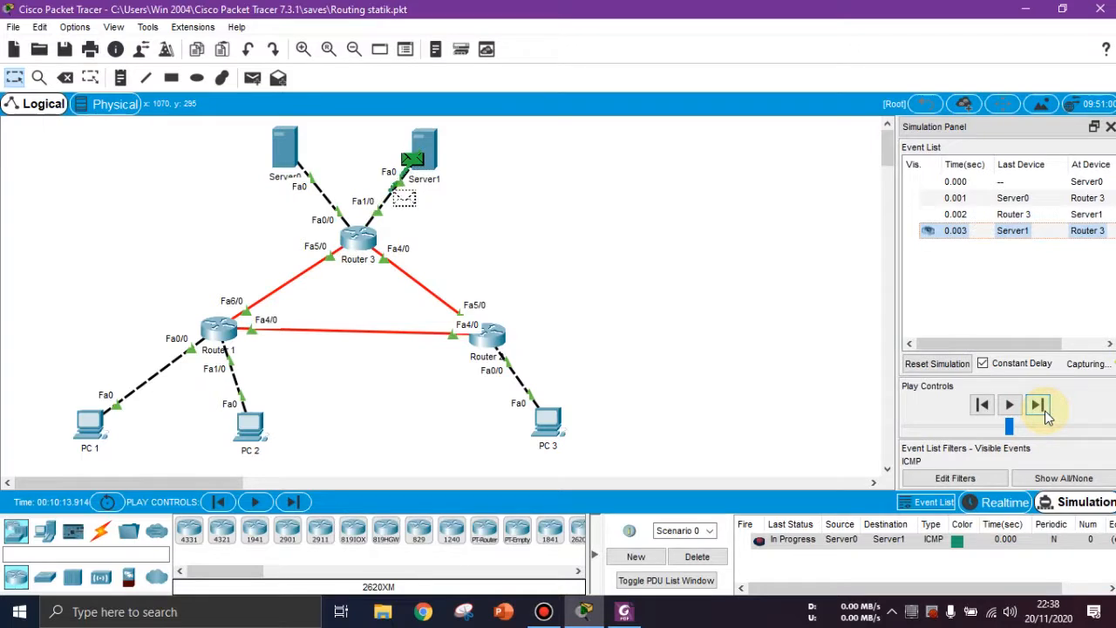
left_click(1047, 416)
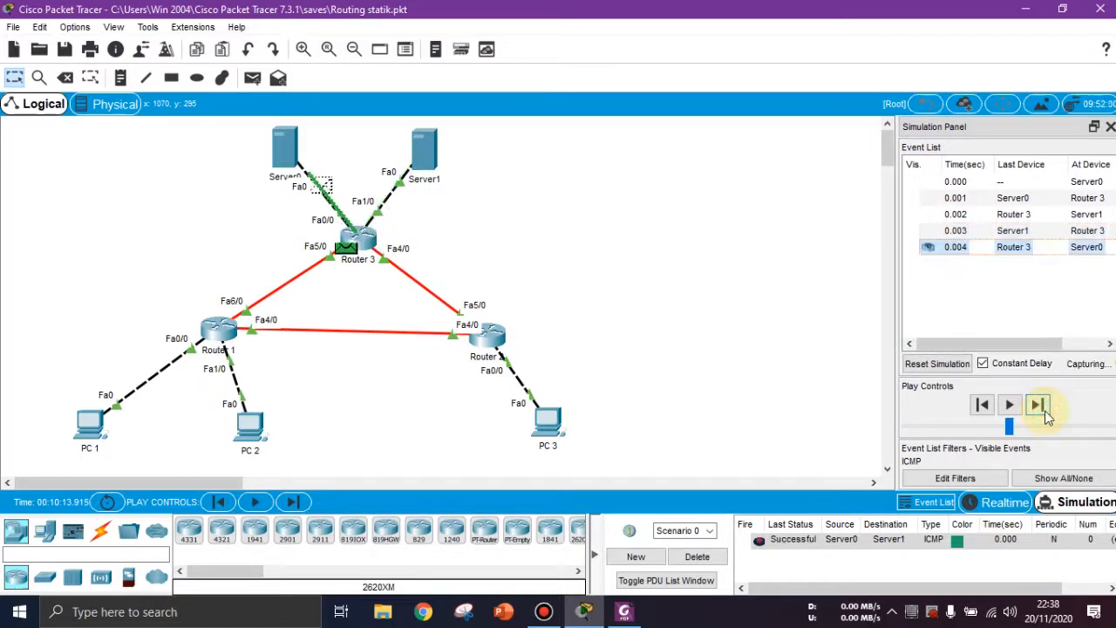
Step: Clear the Server0 to Server1 scenario, check the module's scenario list, and add a simple PDU from Server0 to PC 1
left_click(936, 362)
left_click(696, 556)
left_click(624, 611)
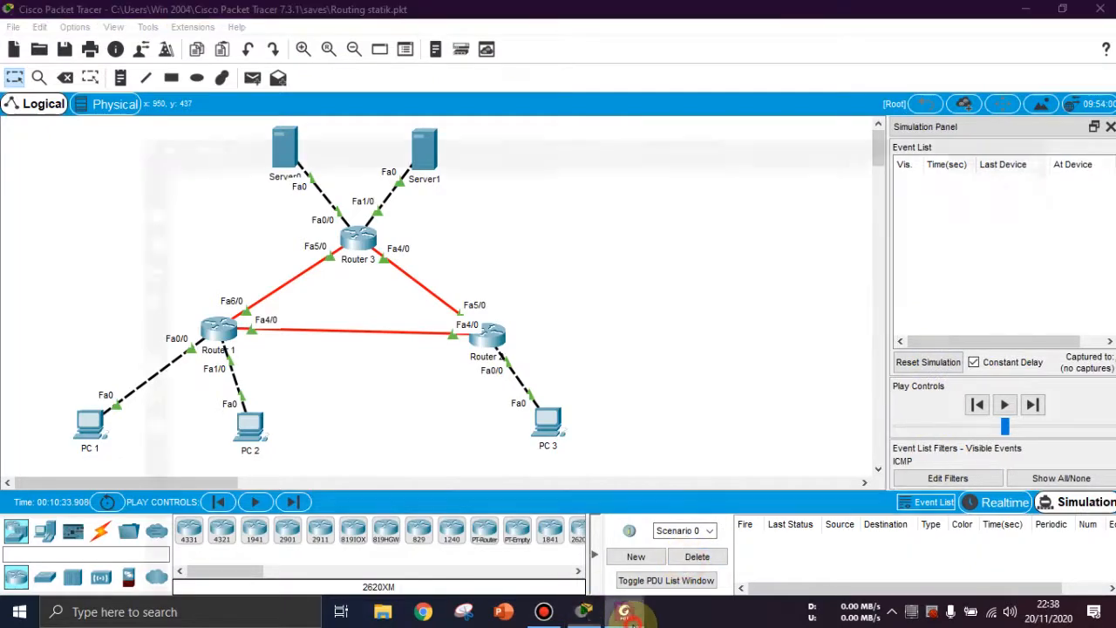
scroll(643, 488, "down", 3)
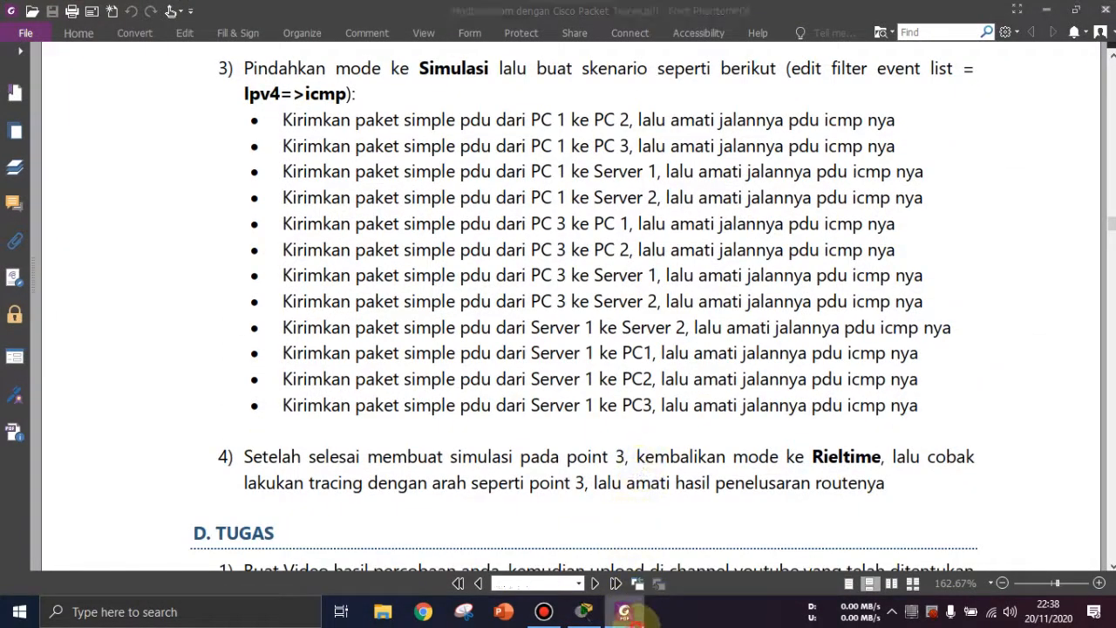
left_click(584, 611)
left_click(253, 77)
left_click(286, 144)
left_click(90, 424)
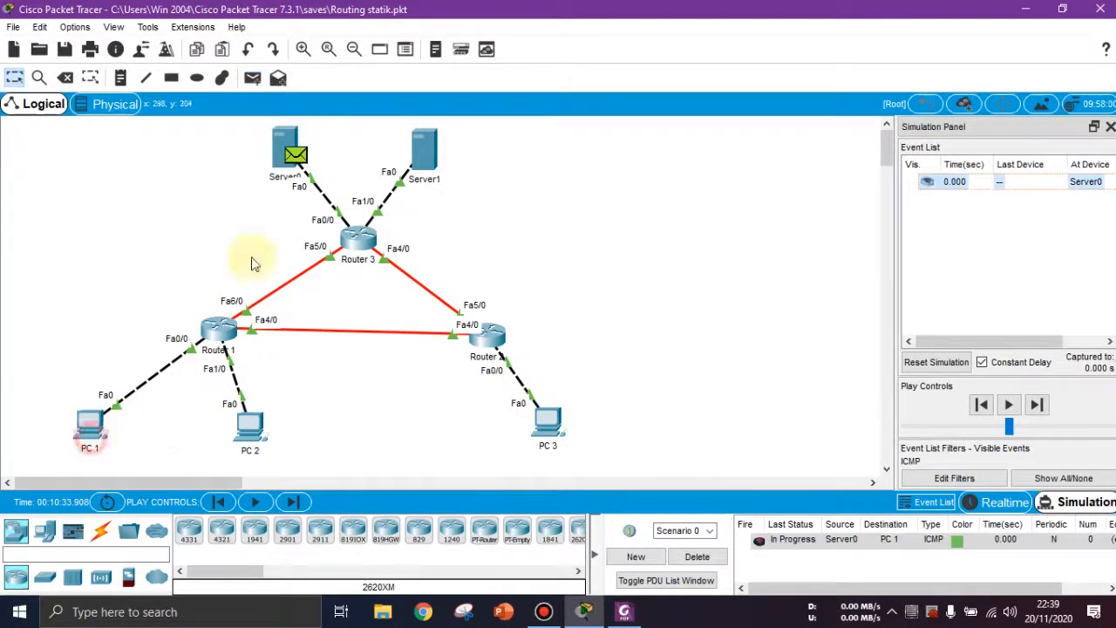
Step: Advance the Server0 to PC 1 packet through Router 3 and check Router 3's static routes against the lab module
left_click(1038, 405)
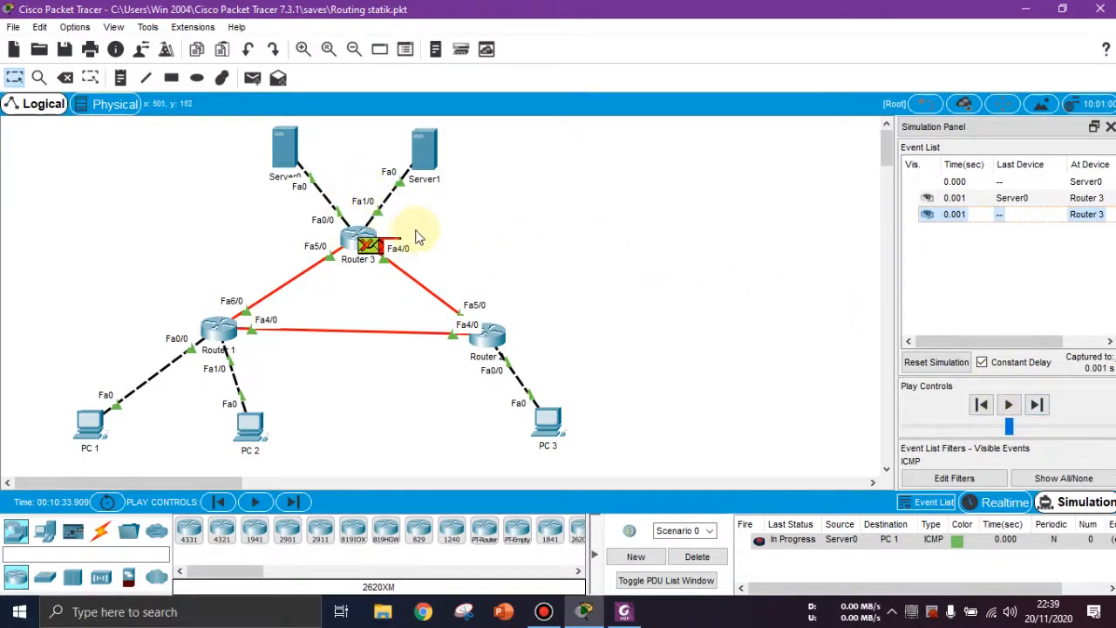
left_click(364, 253)
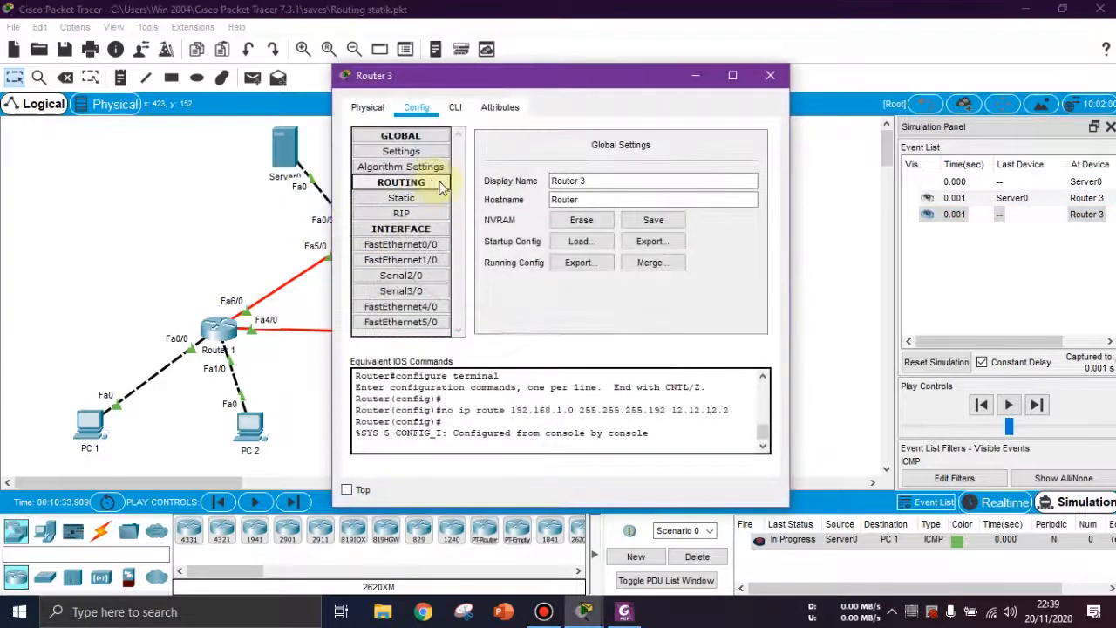
left_click(410, 199)
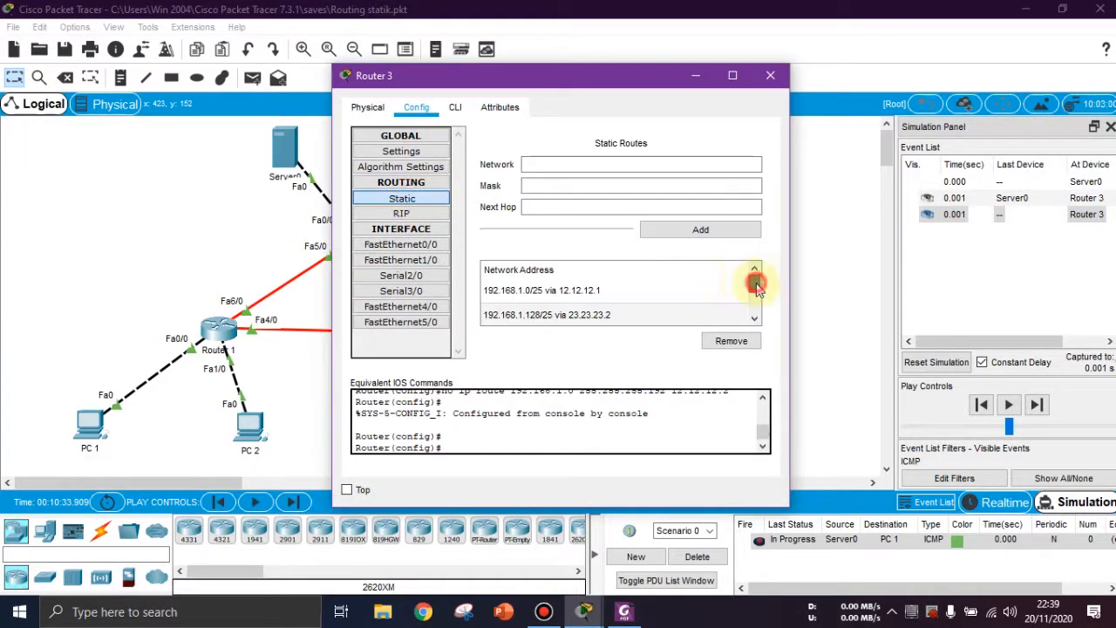
left_click(562, 288)
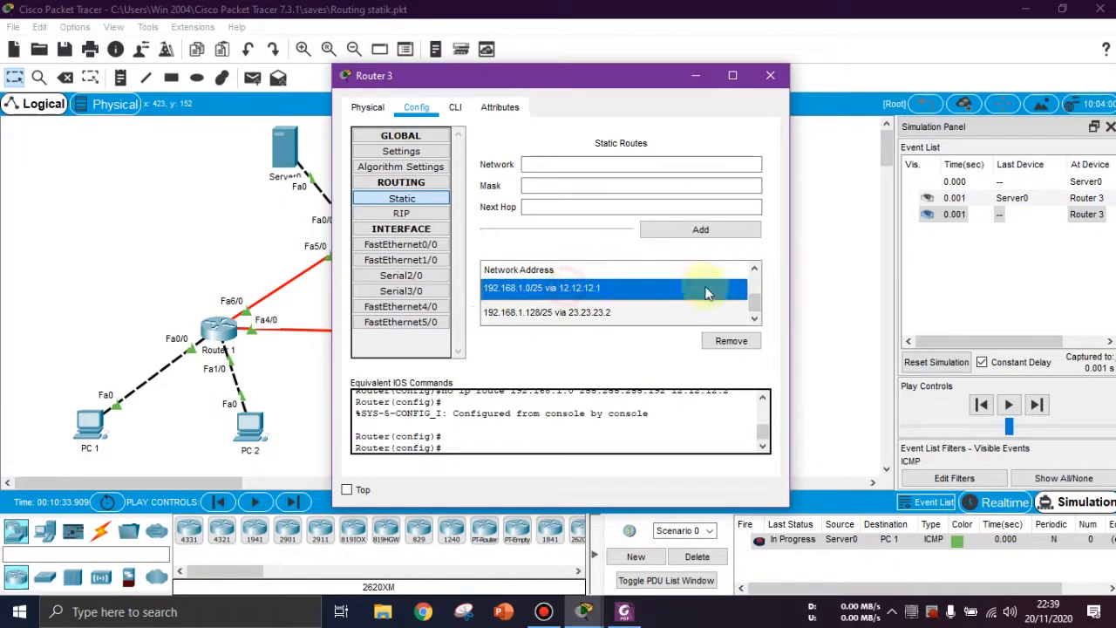
scroll(757, 319, "up", 1)
left_click(624, 611)
scroll(605, 363, "up", 1)
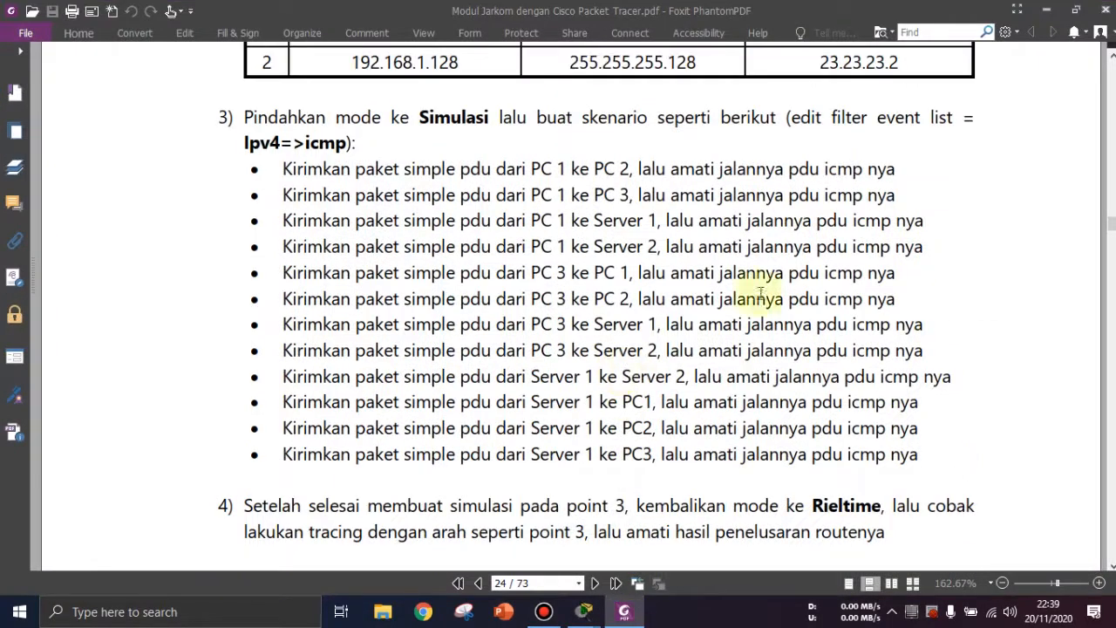
left_click(624, 612)
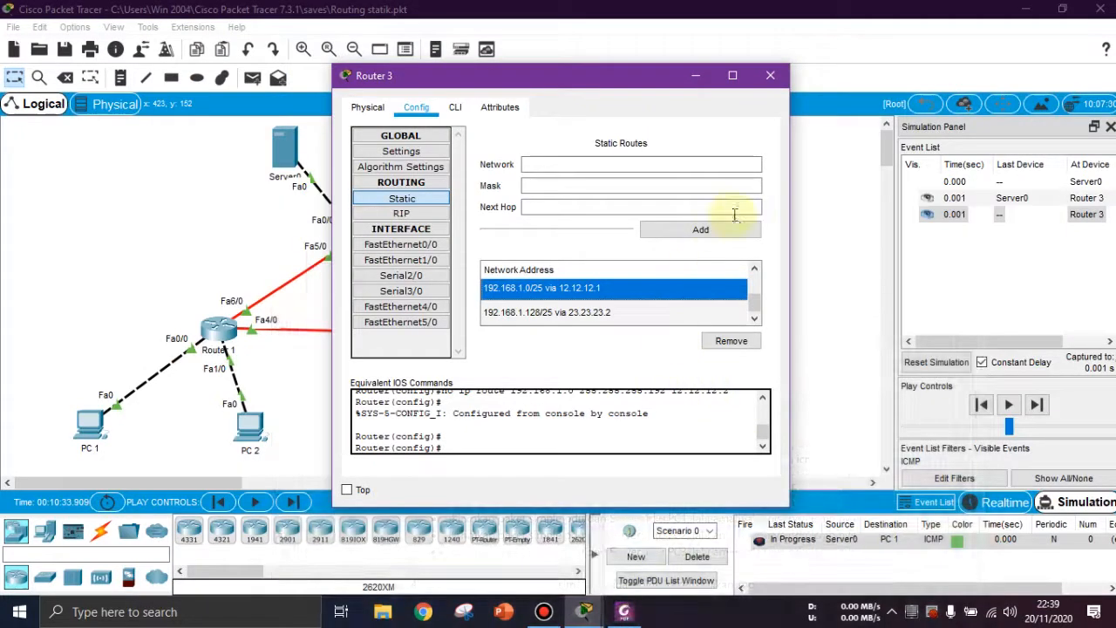
left_click(771, 75)
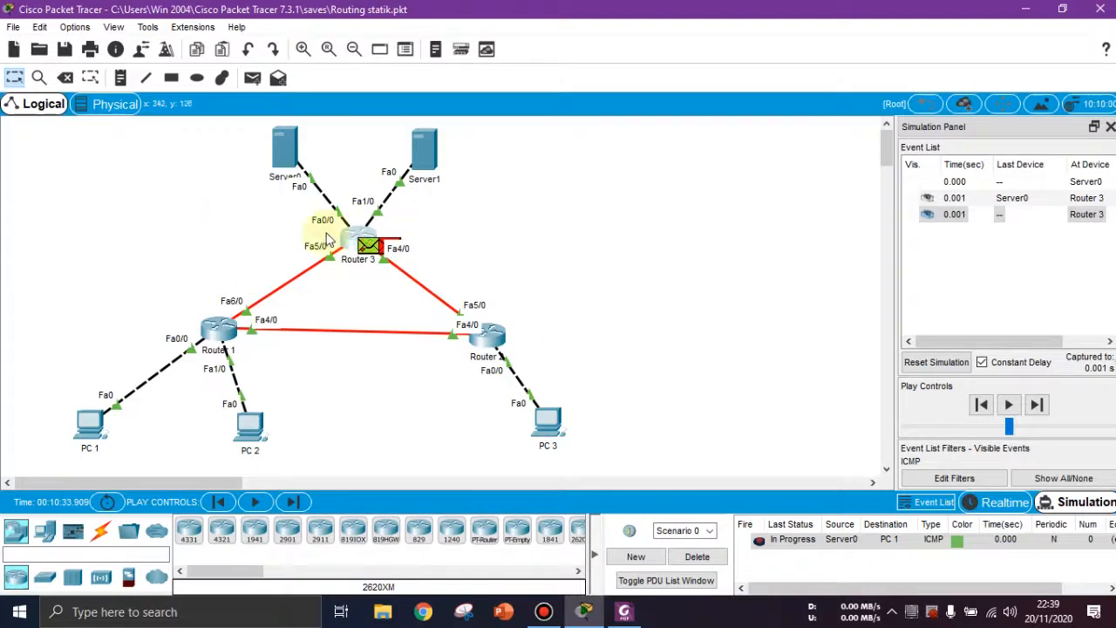
Step: Reset and clear the Server0 to PC 1 scenario, and consult the module's scenario list
left_click(745, 371)
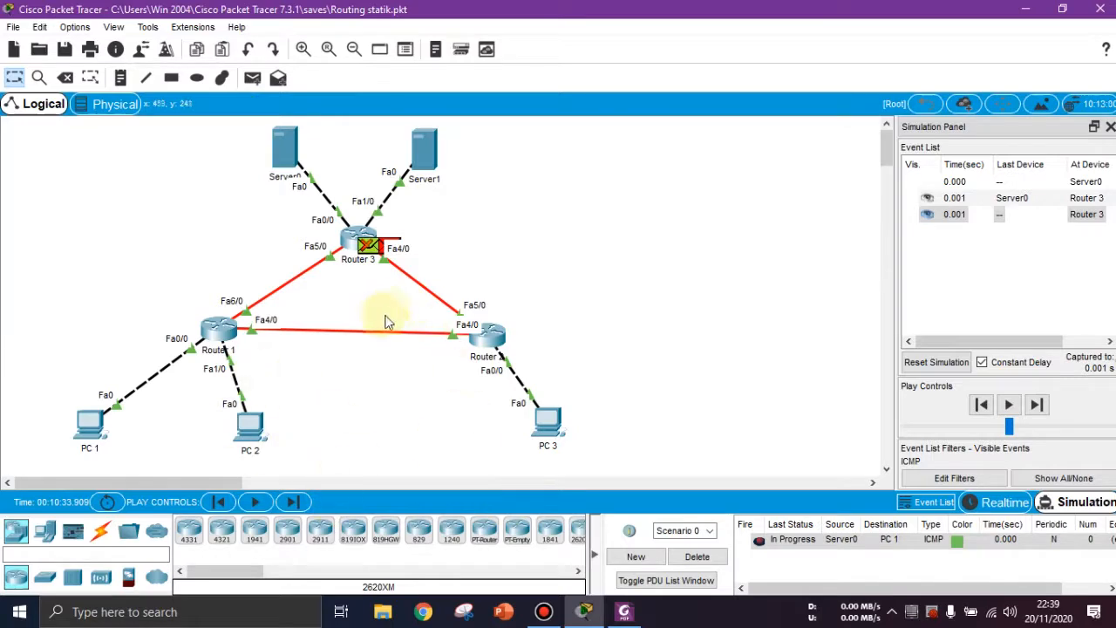
left_click(917, 360)
left_click(708, 563)
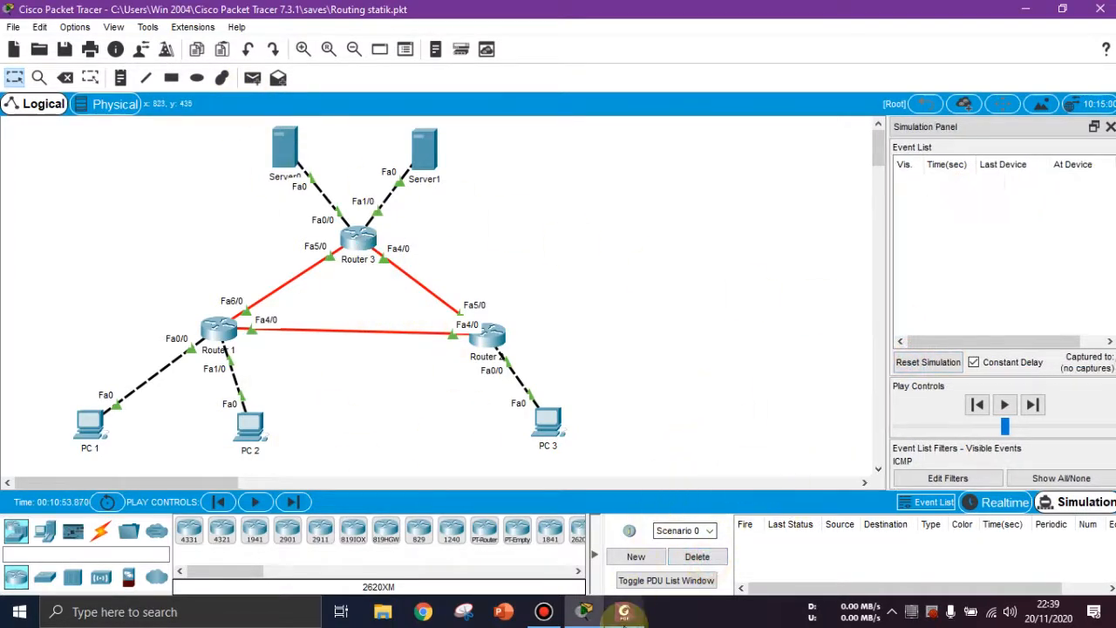
left_click(623, 611)
scroll(623, 408, "down", 1)
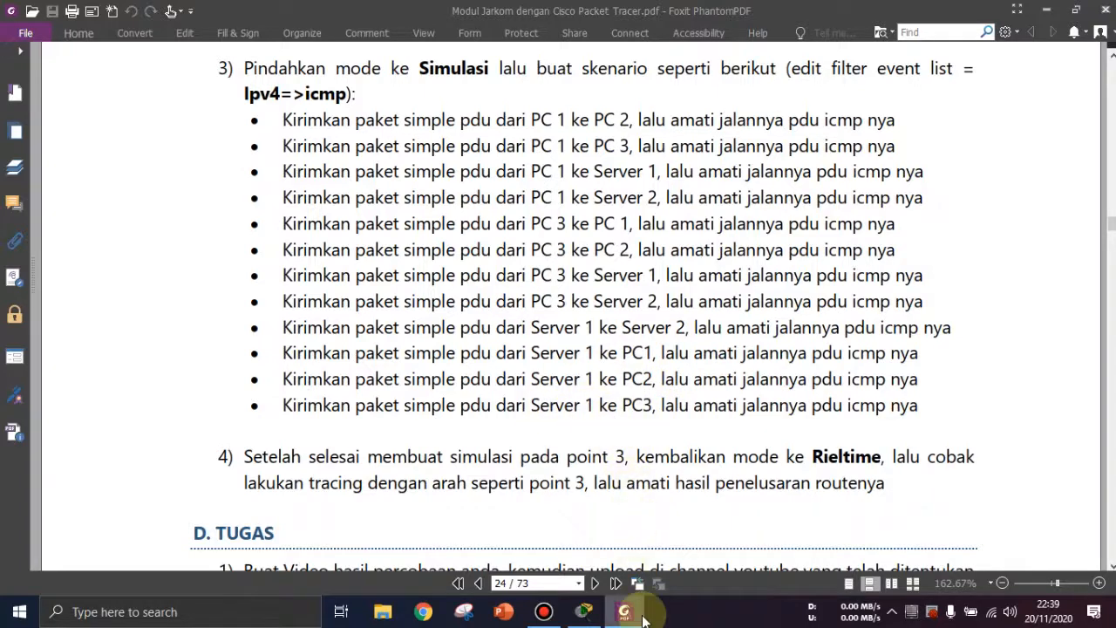
left_click(583, 611)
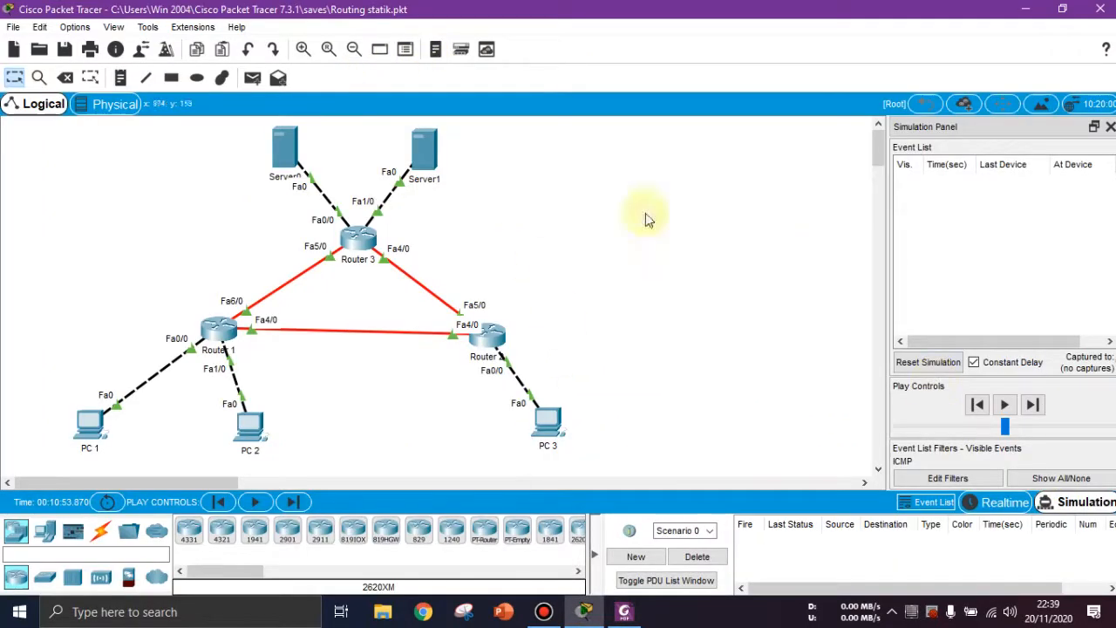
Step: Add a simple PDU from Server0 to PC 3
left_click(252, 77)
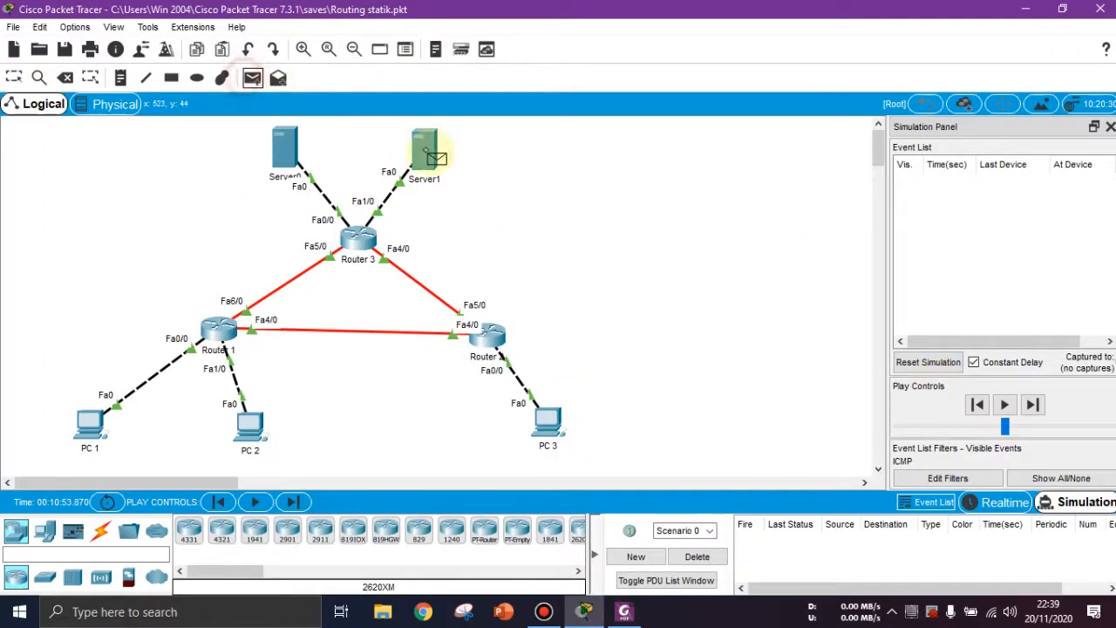
left_click(296, 157)
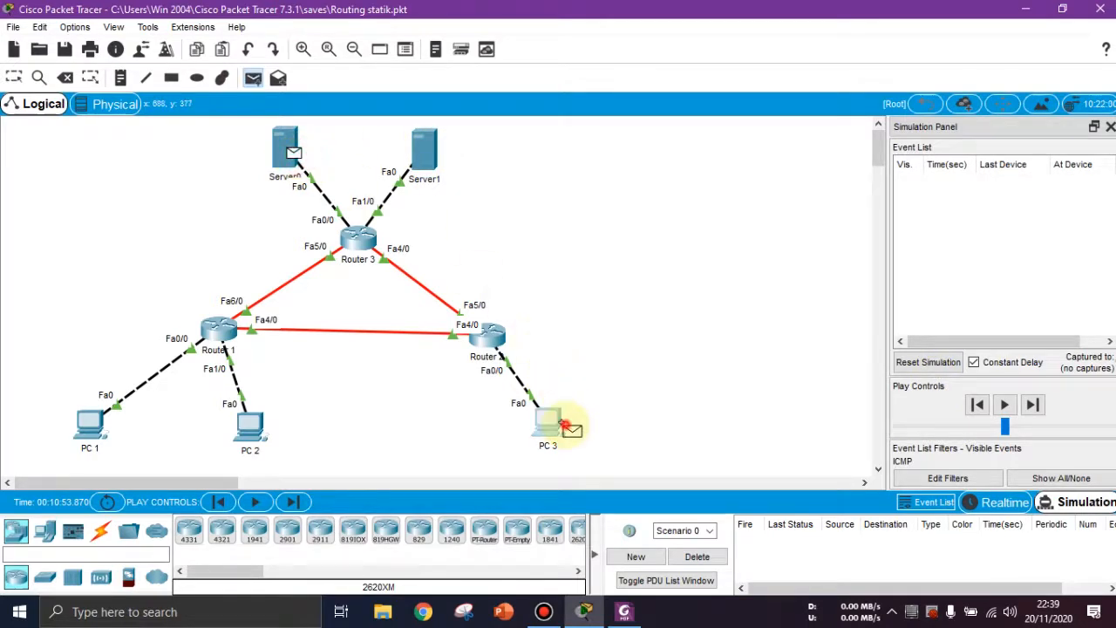
left_click(550, 423)
Step: Step the simulation forward event by event from Server0 to PC 3 and back to Server0
left_click(1035, 406)
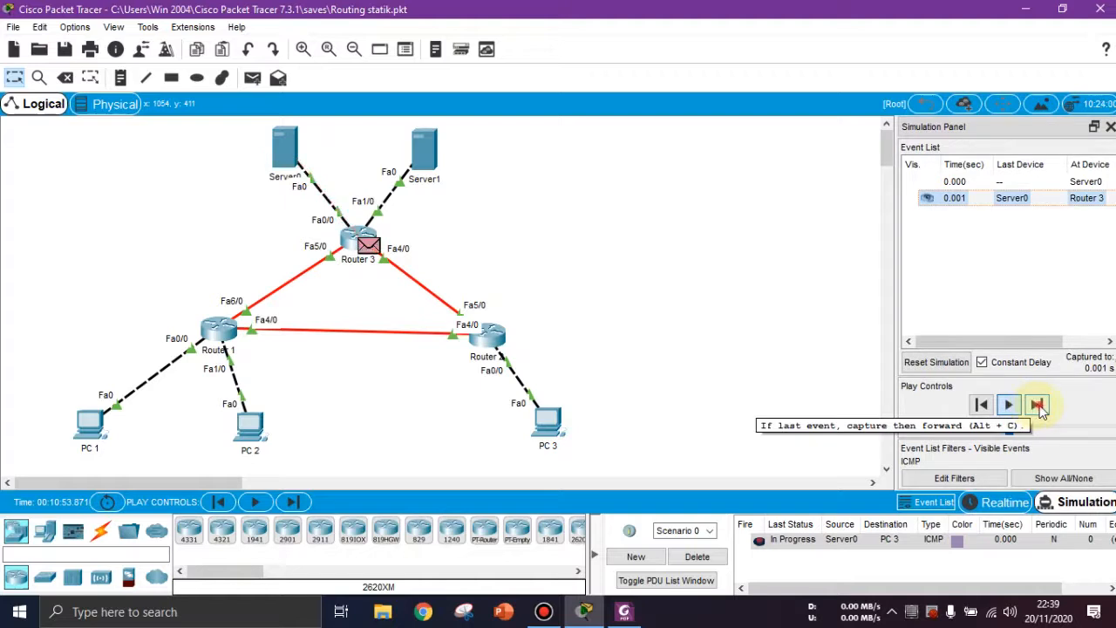
left_click(1038, 404)
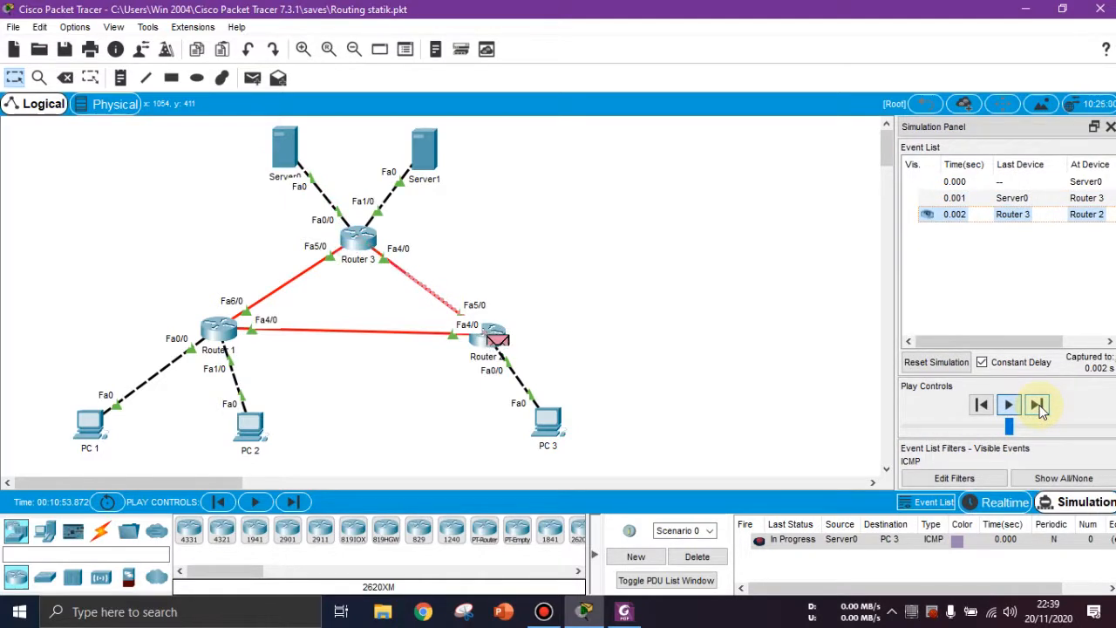
left_click(1038, 405)
left_click(1037, 405)
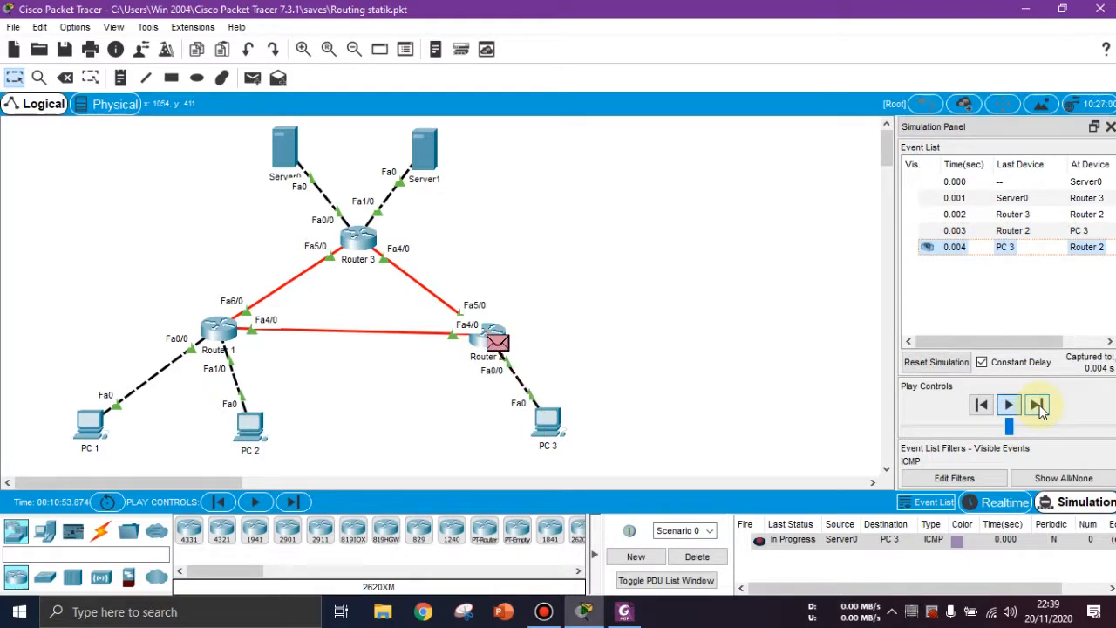
left_click(1037, 405)
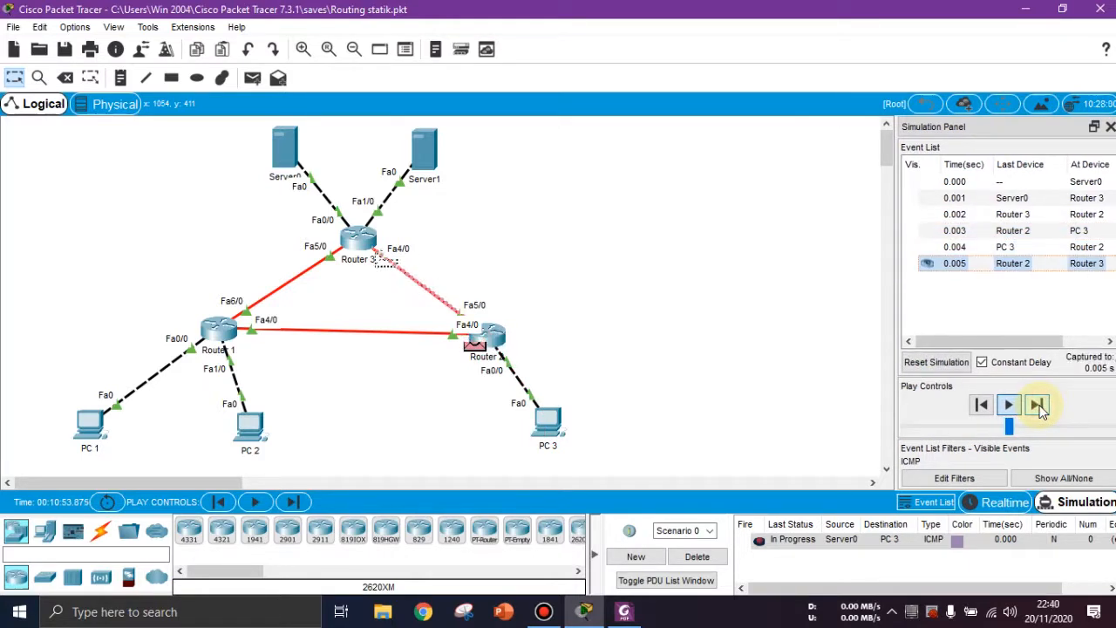
left_click(1037, 405)
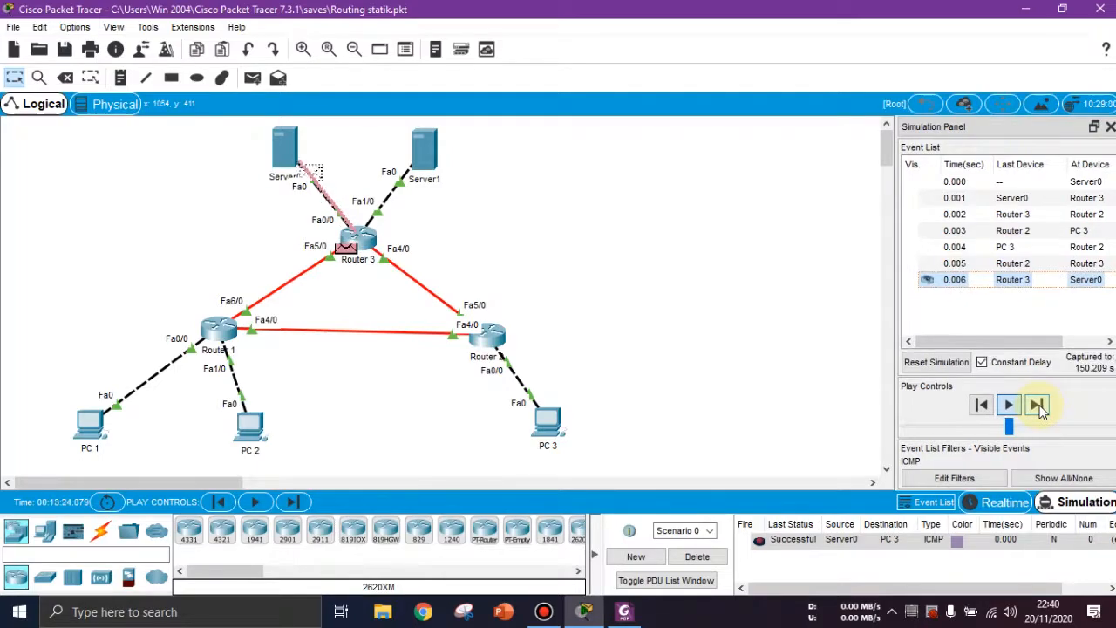
Step: Read the module's tracing instruction, and reset and clear the Server0 to PC 3 scenario
left_click(624, 611)
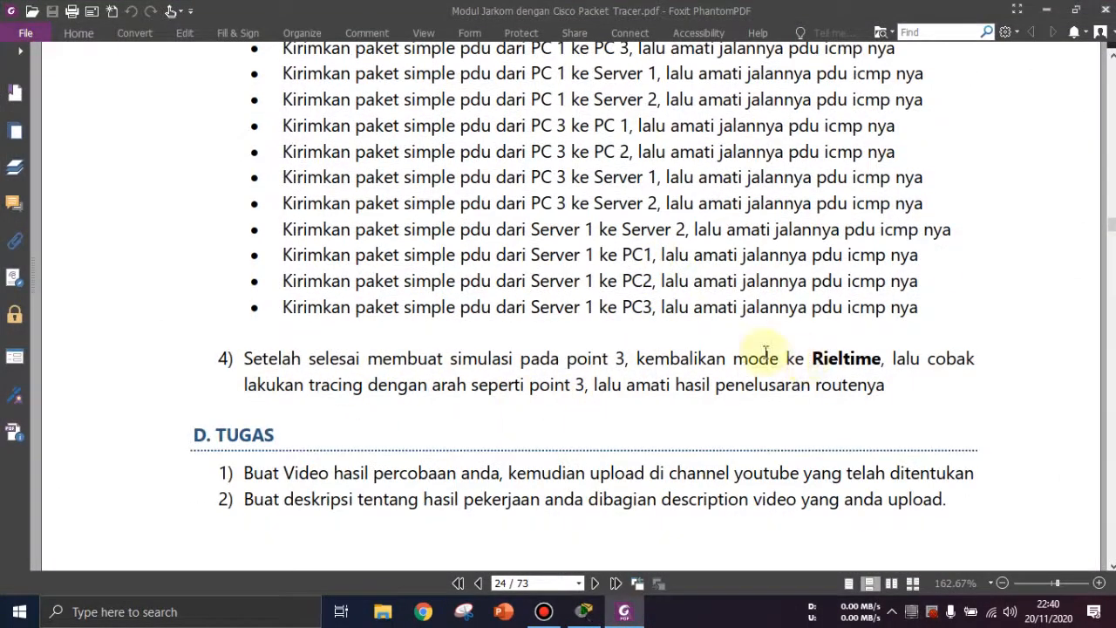
left_click(1045, 9)
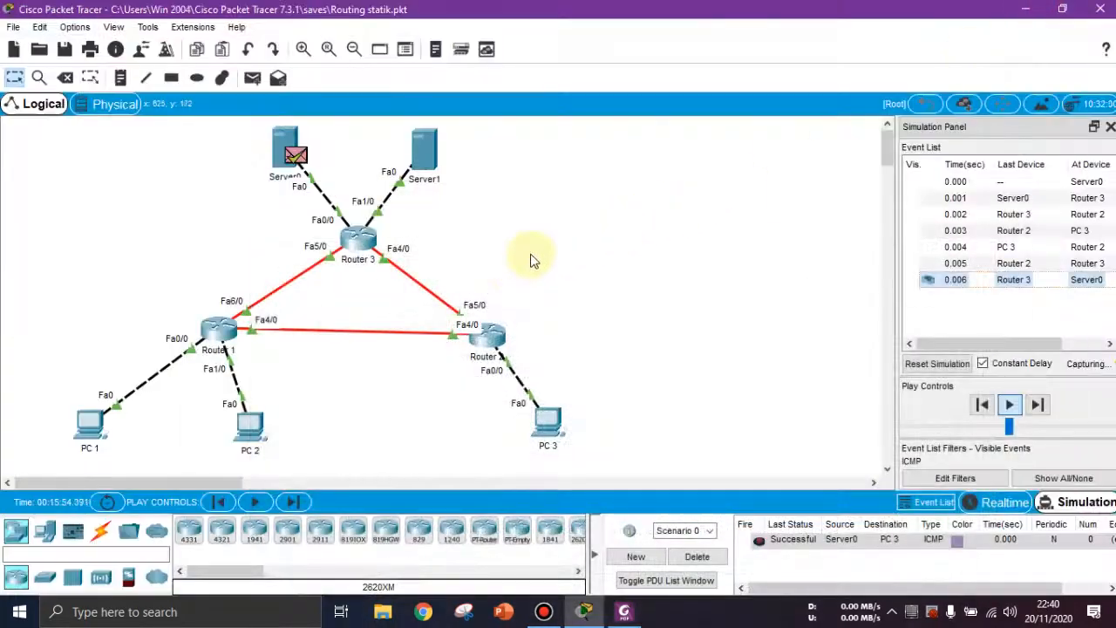
left_click(936, 361)
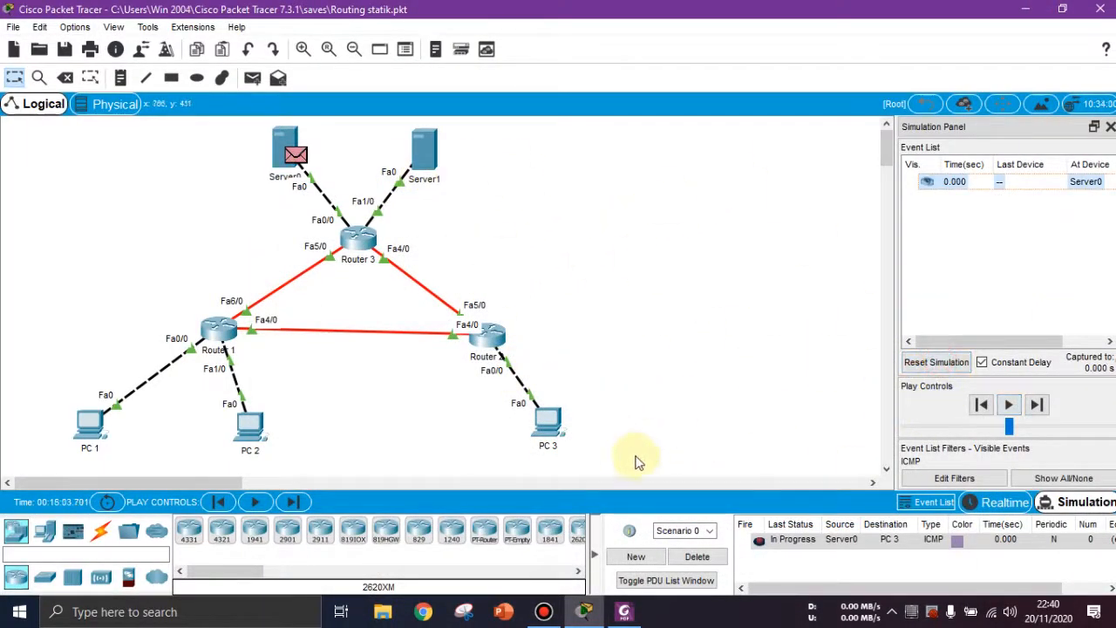
left_click(702, 558)
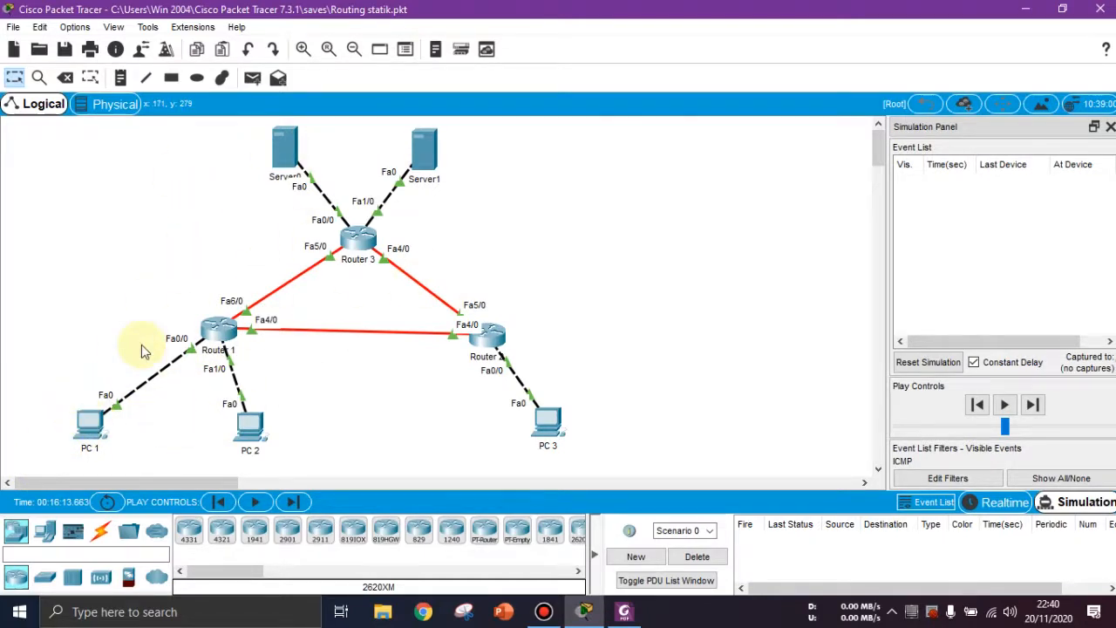
Step: Start a tracert to 33.33.33.1 from PC 3's command prompt and close the PC 3 window
mouse_move(94, 437)
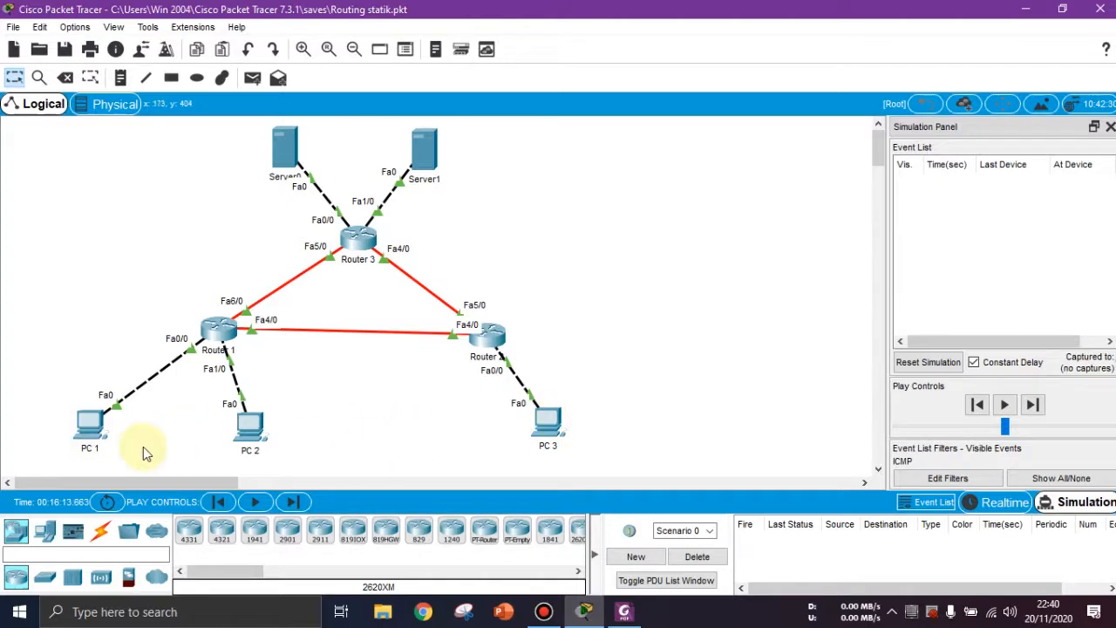
left_click(548, 425)
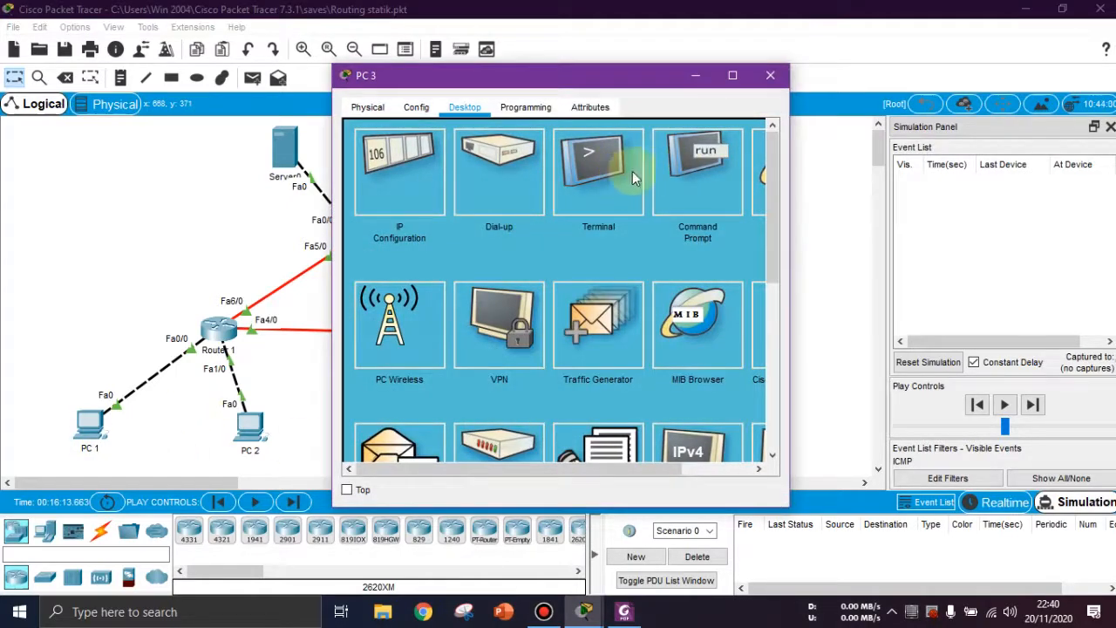
left_click(689, 173)
left_click_drag(620, 86, 751, 87)
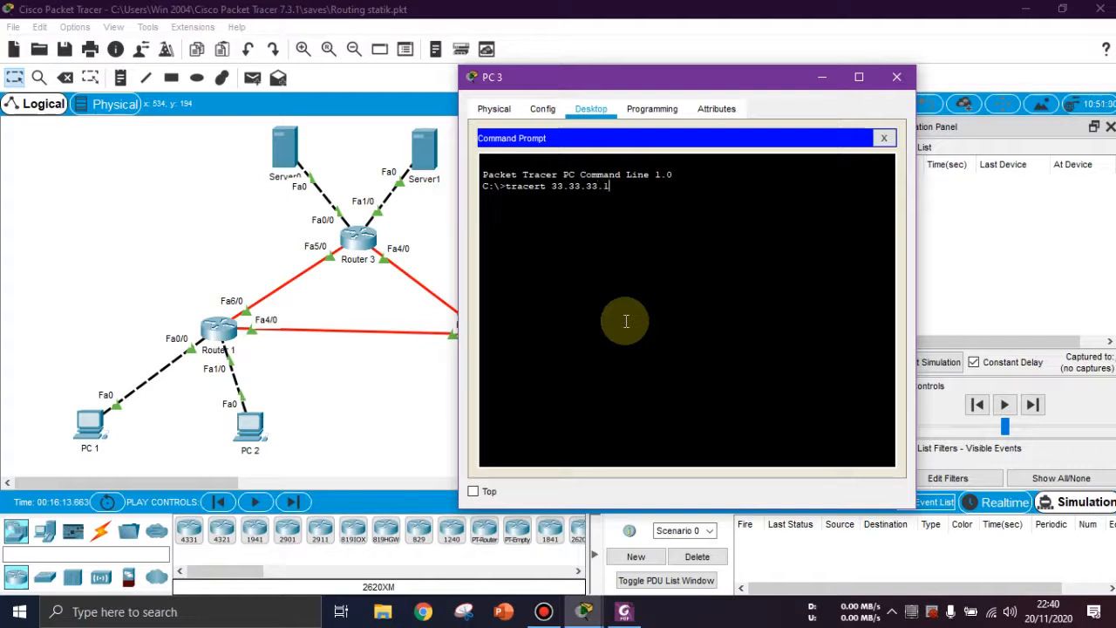
key("Return")
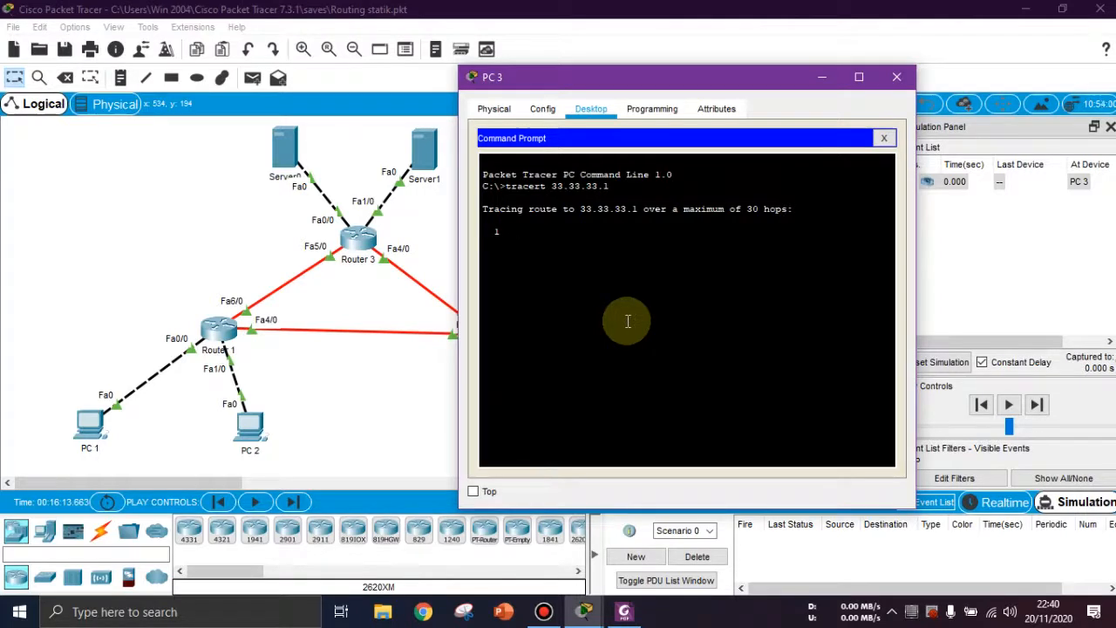
left_click(883, 137)
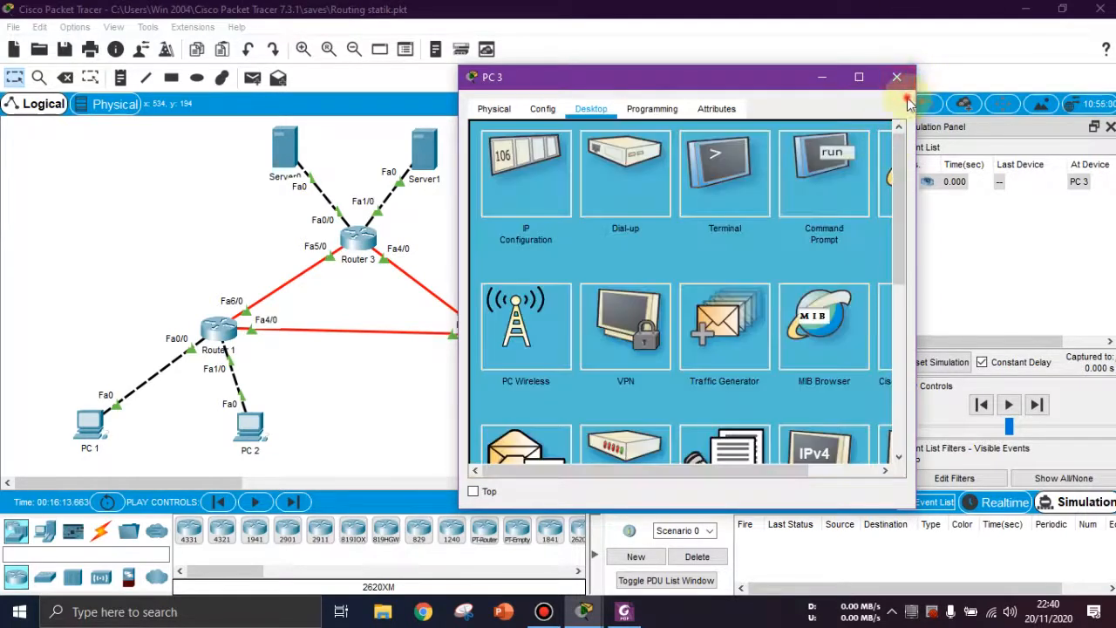
left_click(897, 77)
Step: Switch to Realtime mode and rerun the tracert from PC 3 to 33.33.33.1
left_click(991, 494)
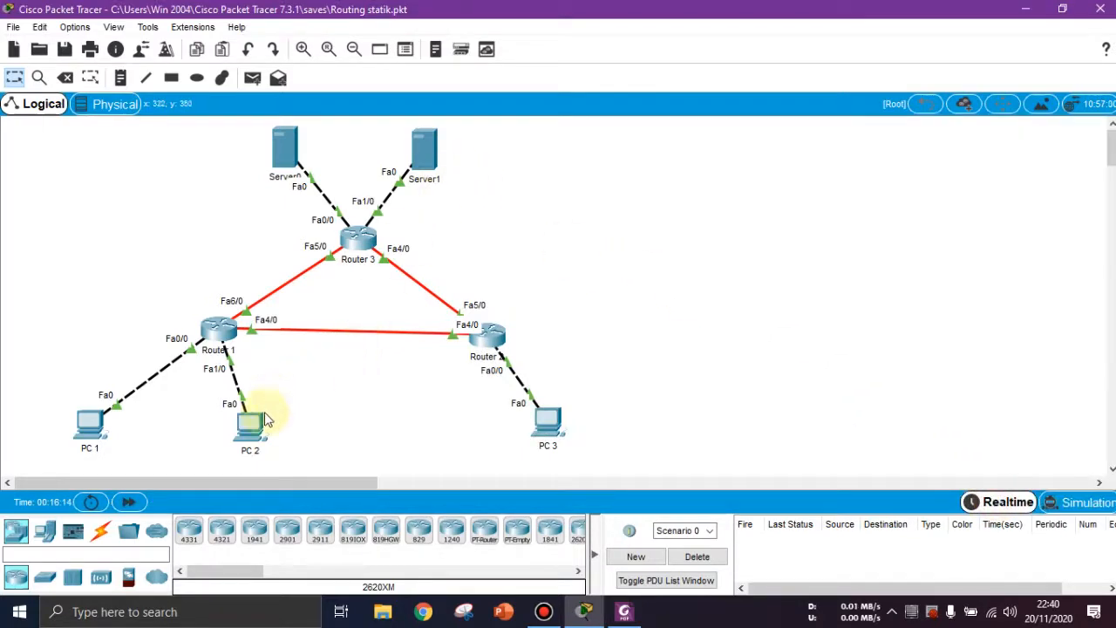
left_click(548, 422)
left_click(696, 182)
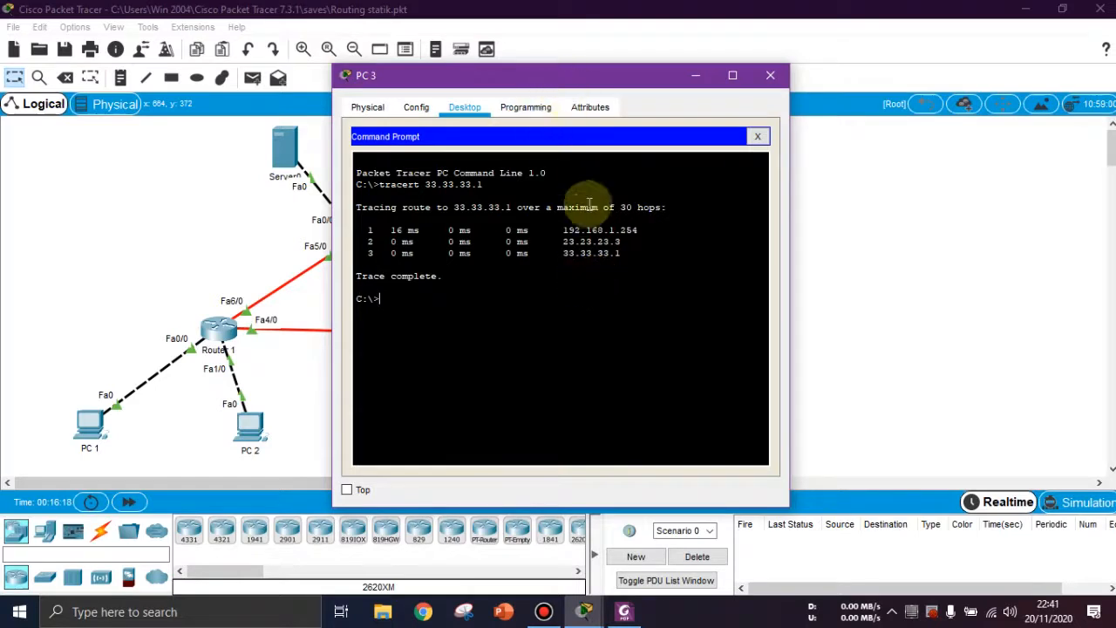
key("Return")
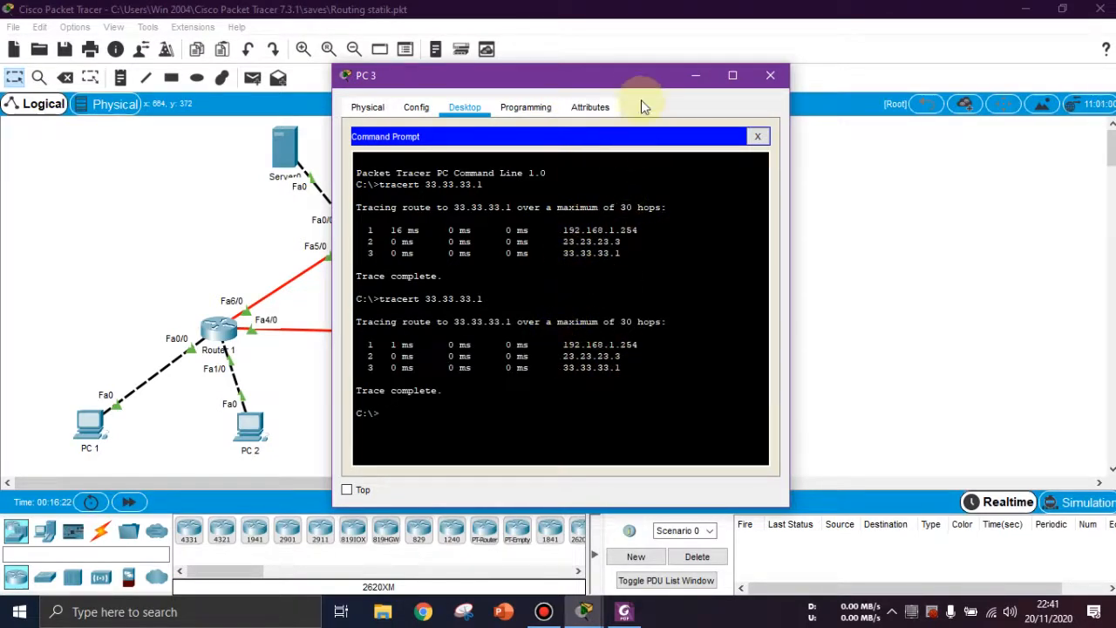
Step: Move PC 3's window clear of the topology and compare the hops traced to 33.33.33.1 with the router path
left_click_drag(635, 75, 915, 70)
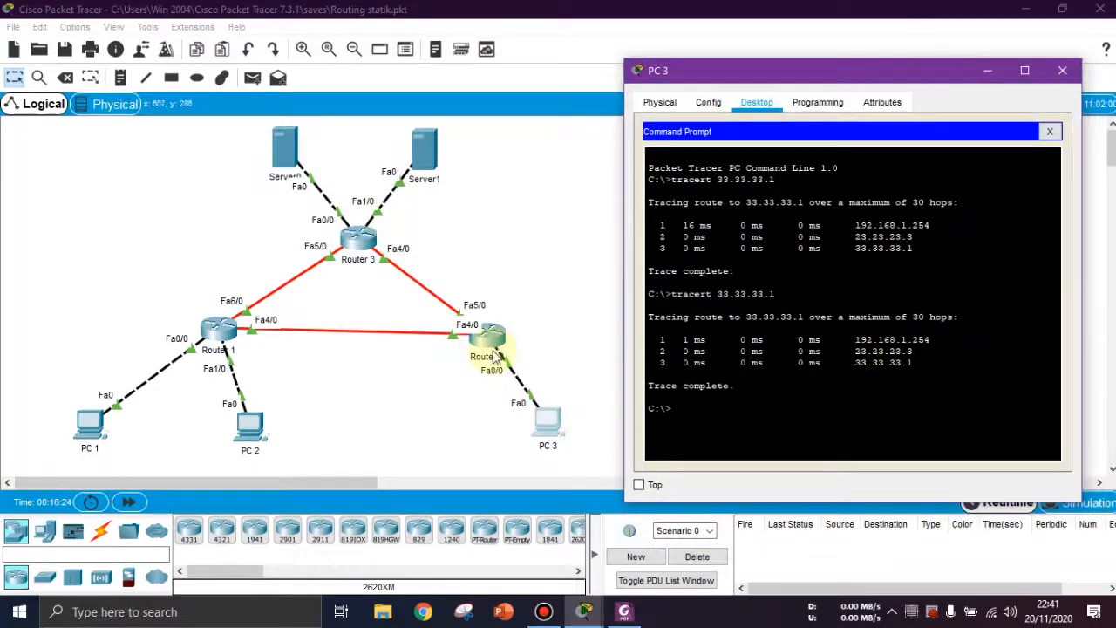
mouse_move(850, 339)
left_mouse_down()
mouse_move(915, 338)
mouse_move(912, 350)
left_mouse_up()
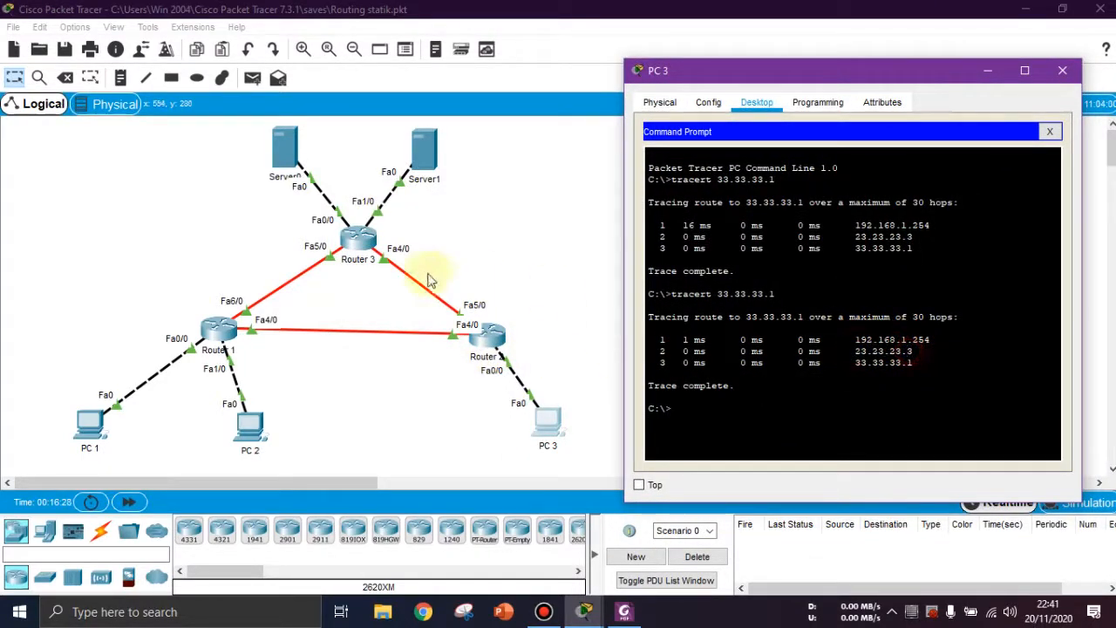
left_click_drag(844, 353, 778, 376)
left_click(884, 353)
left_click(821, 366)
Step: Run a tracert from PC 3 to 192.168.1.1 and examine the hops along its route
left_click(713, 411)
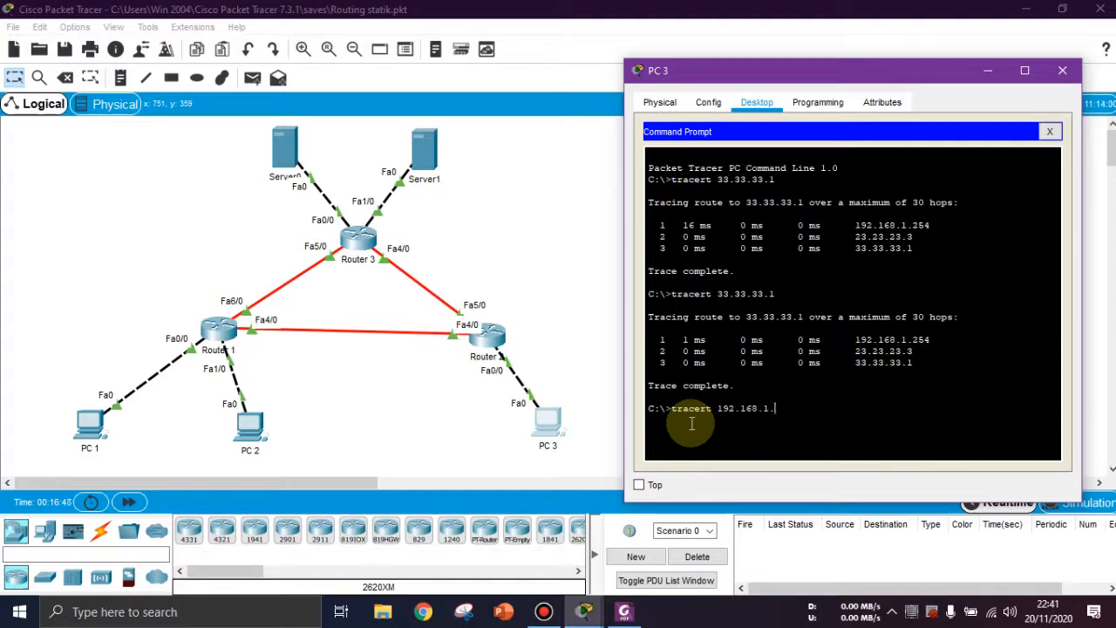
type("1")
key("Return")
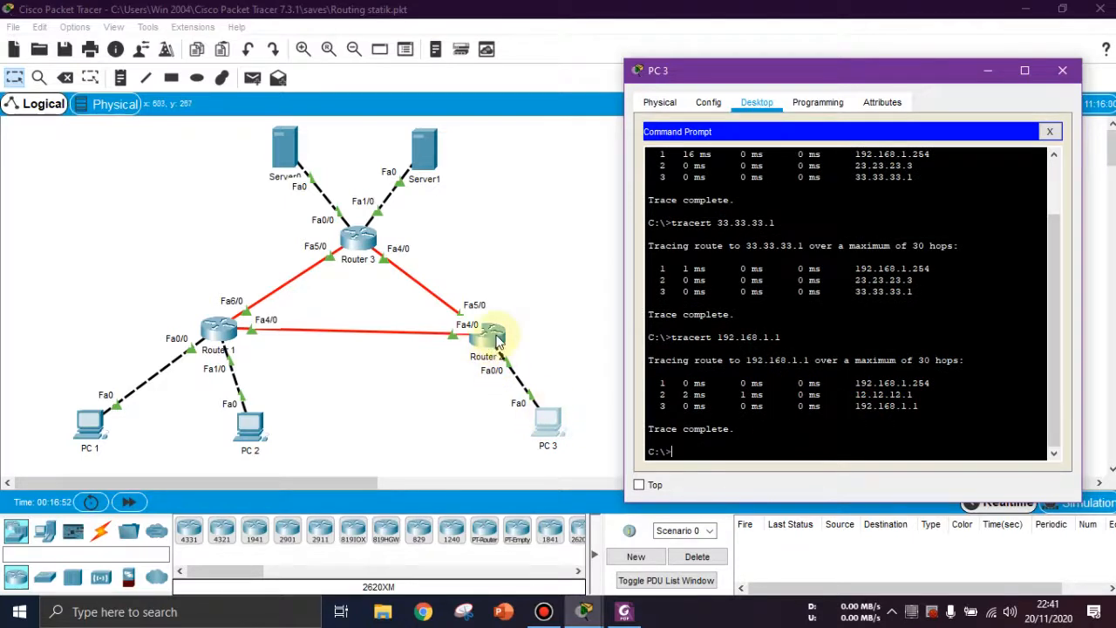
left_click_drag(856, 394, 908, 398)
left_click(903, 397)
left_click(909, 397)
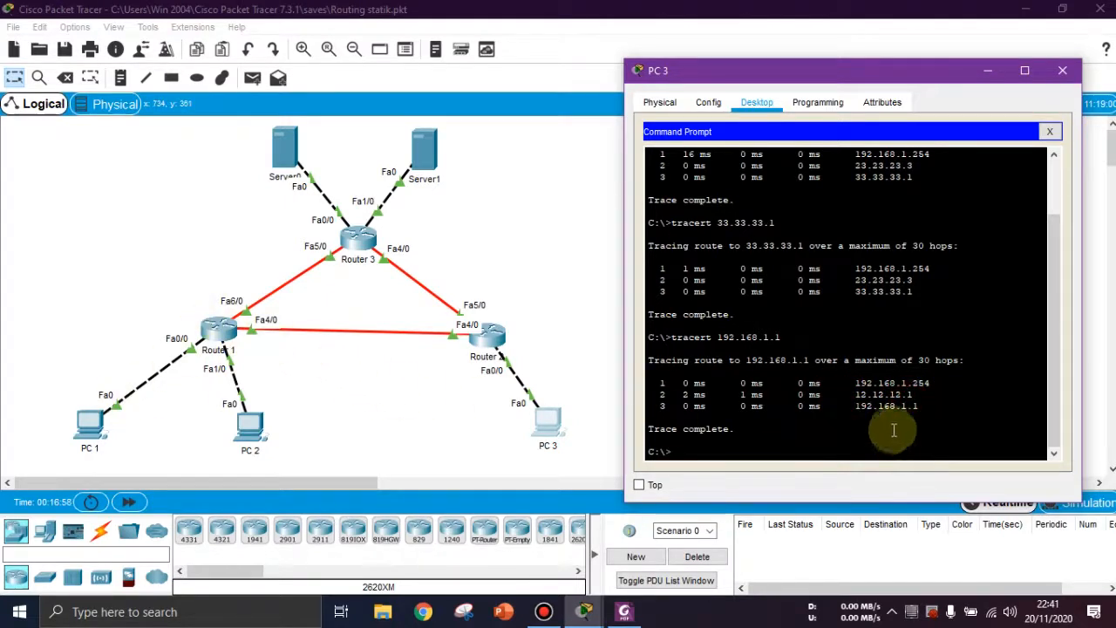
Step: Review the hops traced from PC 3 to 192.168.1.1 and close PC 3's window
left_click(930, 401)
left_click(883, 399)
left_click(742, 405)
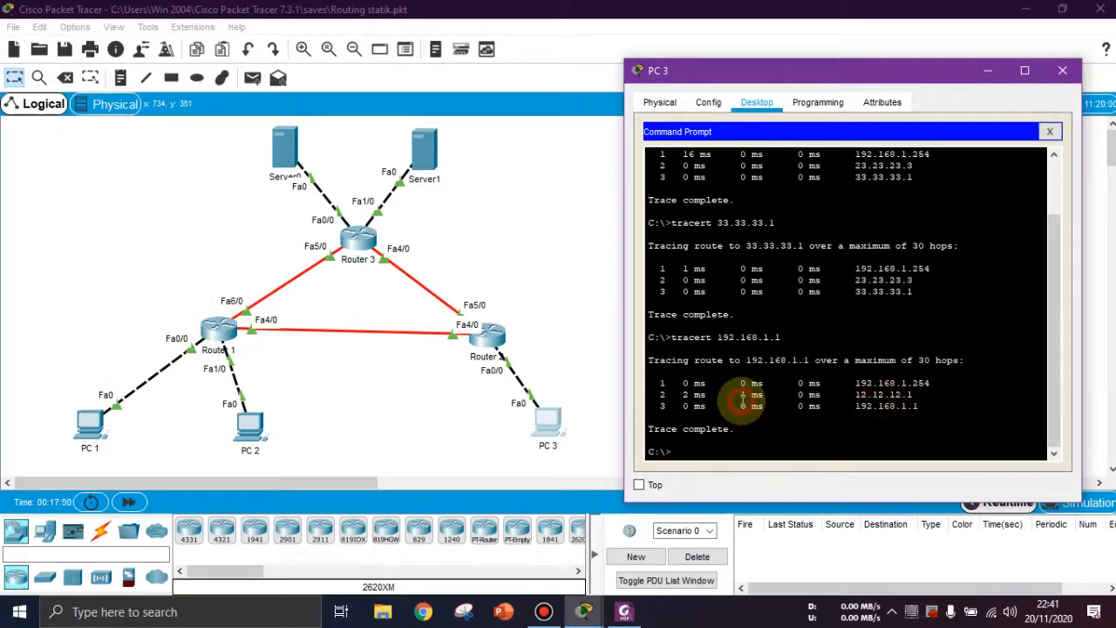
left_click(1062, 71)
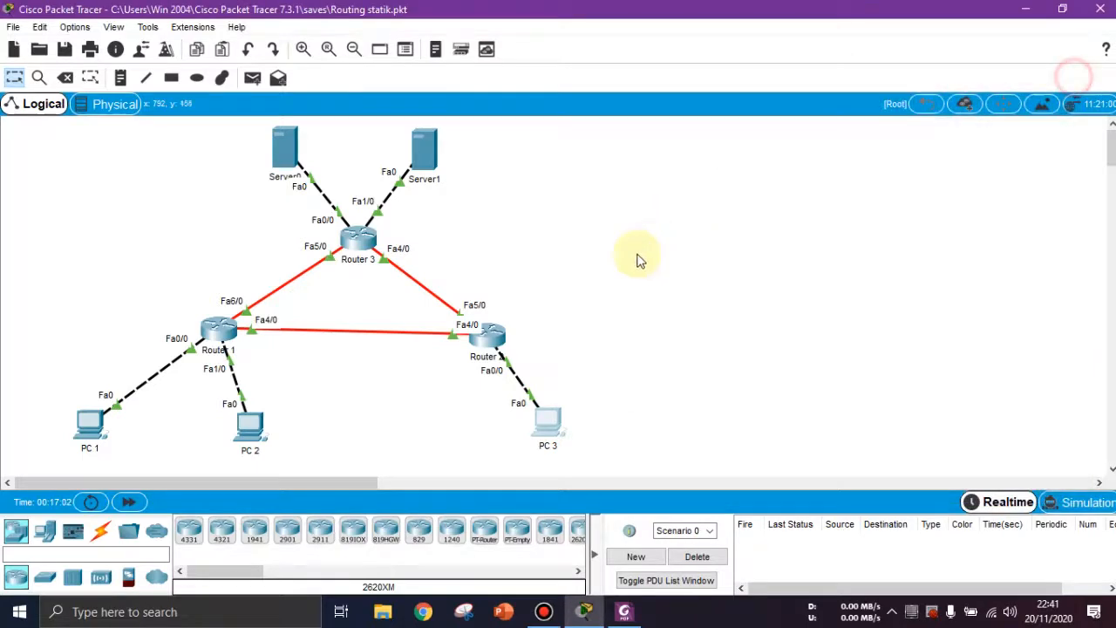
Step: Try to trace the route to 43.43.43.1 from PC 2's command prompt beside the topology, and abort the trace
left_click(248, 429)
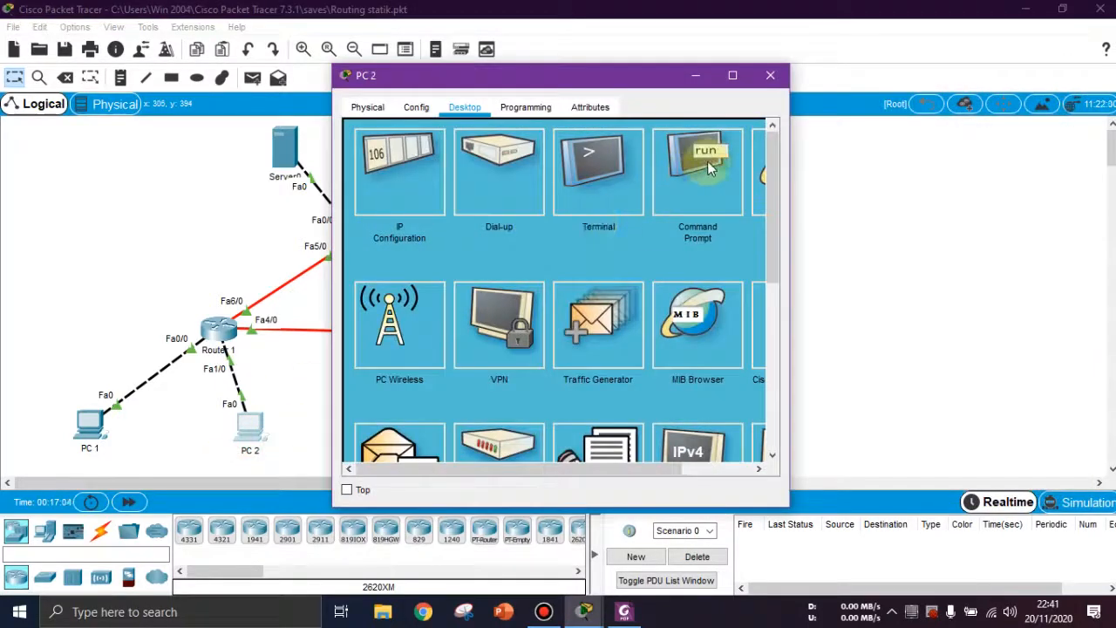
left_click(708, 168)
left_click_drag(641, 87, 850, 79)
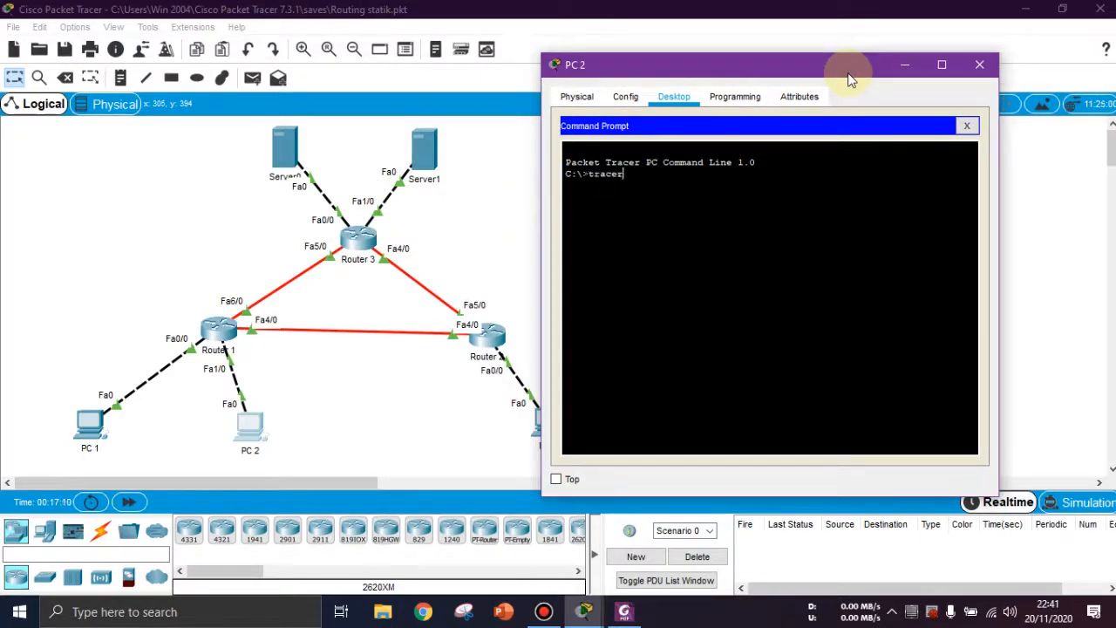
type("tracert")
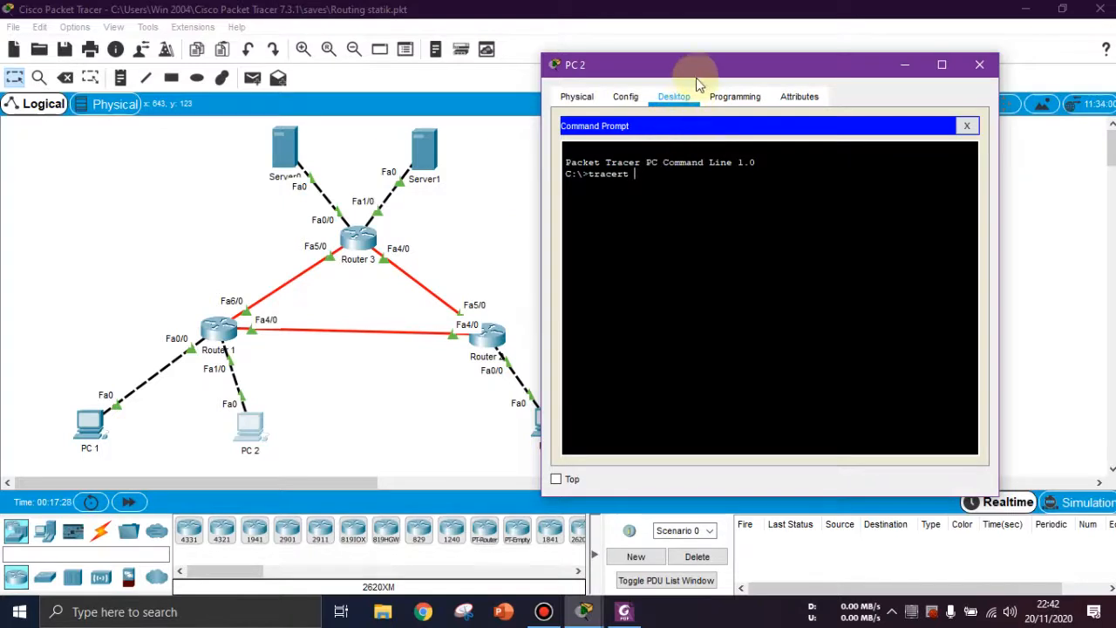
left_click_drag(699, 69, 770, 76)
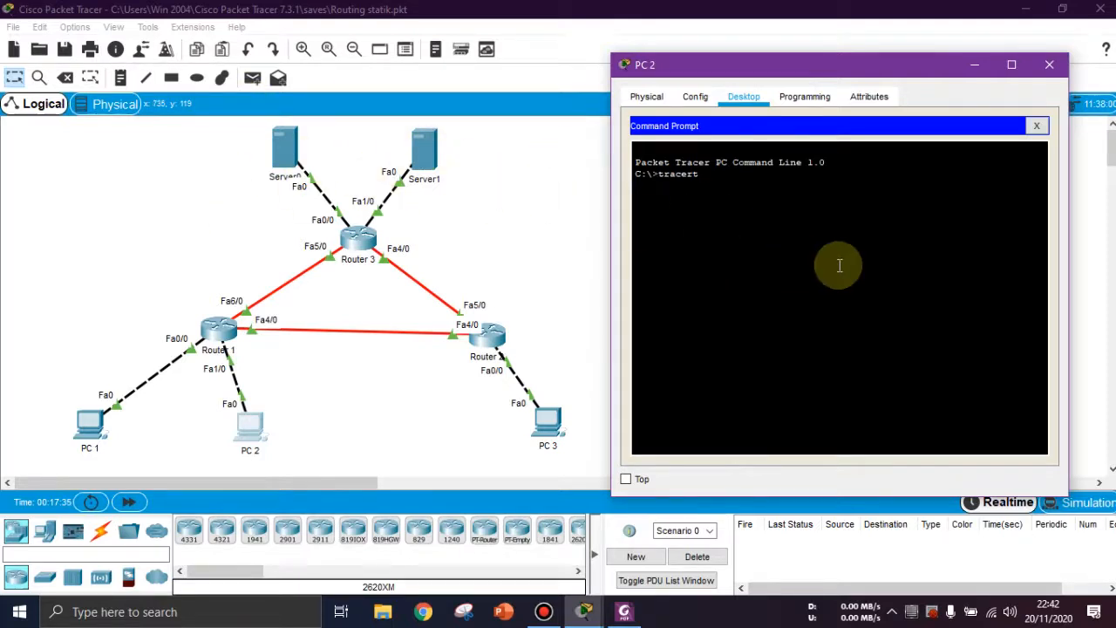
type("43.43.43.1")
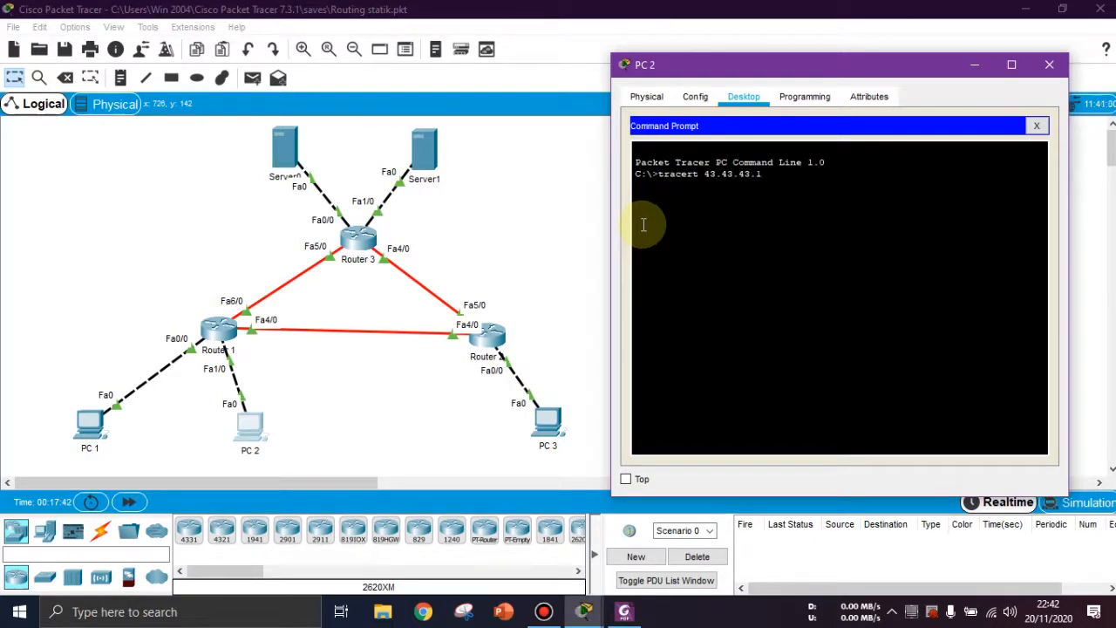
key("Return")
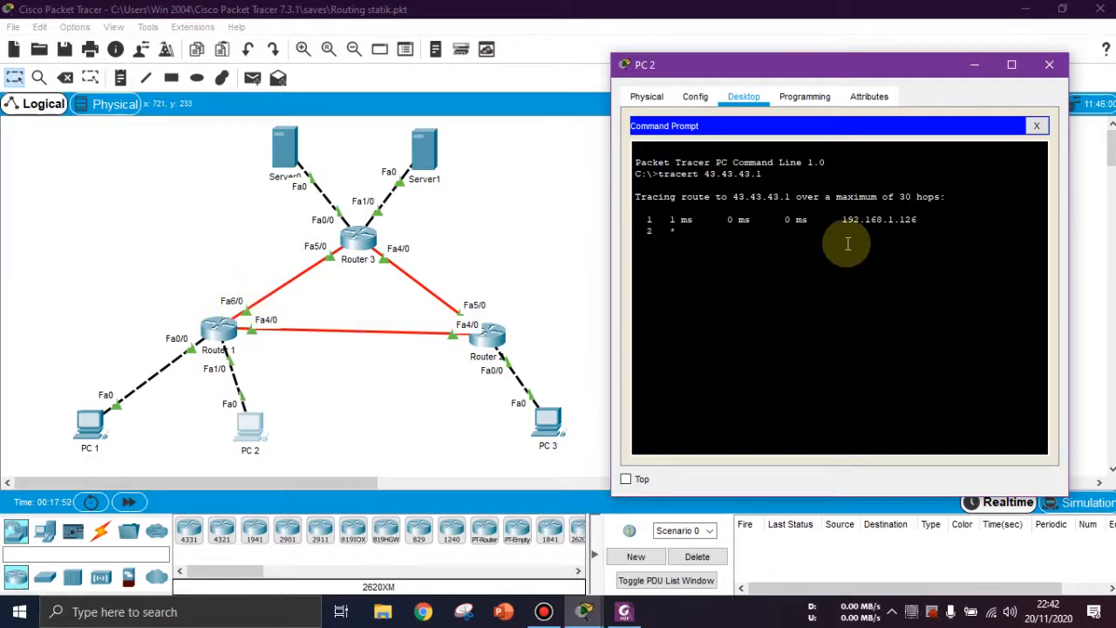
key("ctrl+c")
Step: Try tracert from PC 2 to 192.168.253 and 192.168.254, and close PC 2's window
key("Up")
key("BackSpace")
key("BackSpace")
key("BackSpace")
key("BackSpace")
key("BackSpace")
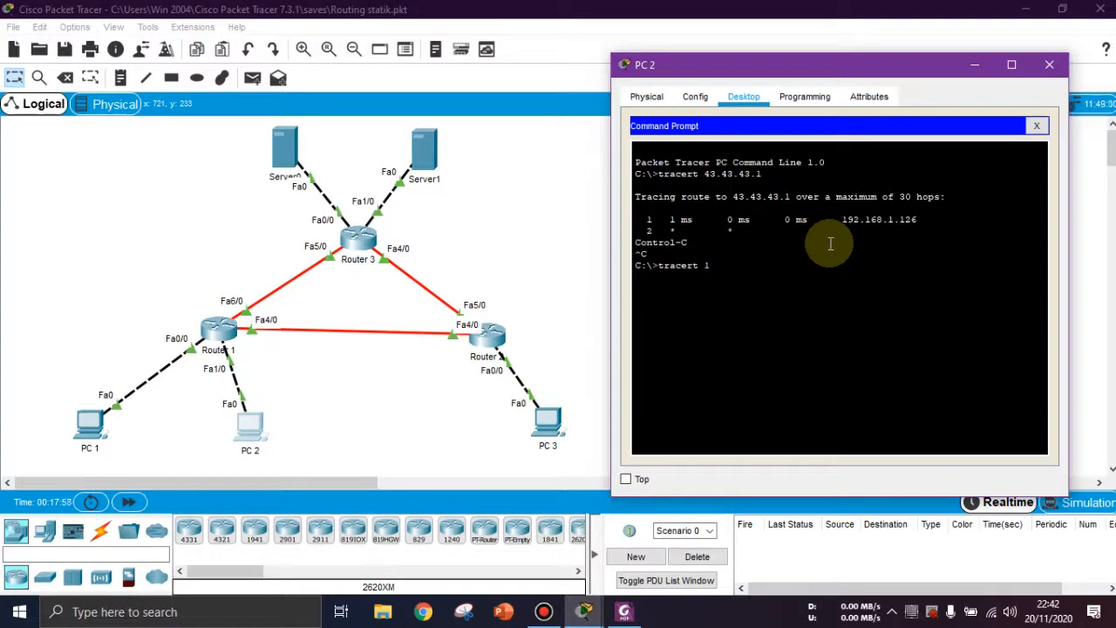
type("192.168.253")
key("Return")
key("Up")
type("4")
key("Return")
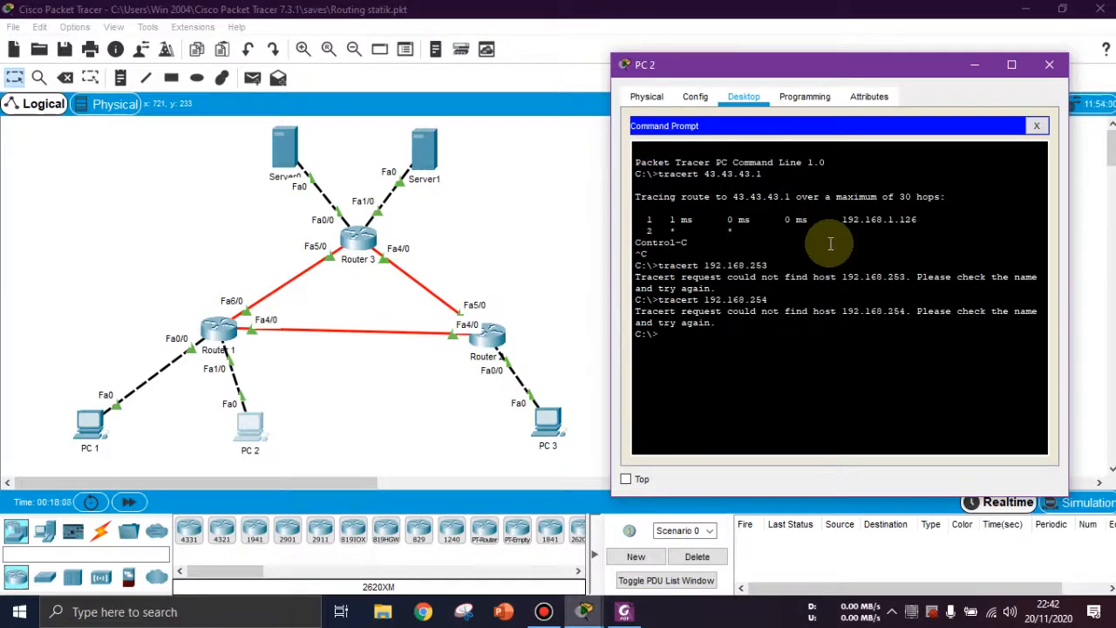
left_click(1049, 65)
Step: Check the IPv4 address in PC 3's IP configuration and close its window
left_click(552, 413)
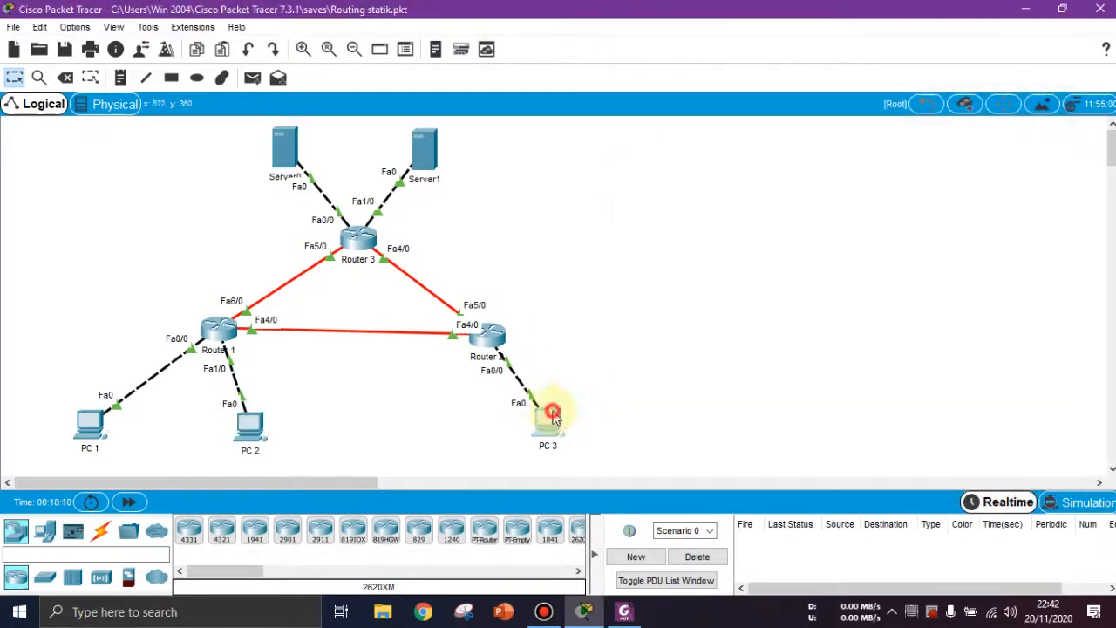
left_click(421, 172)
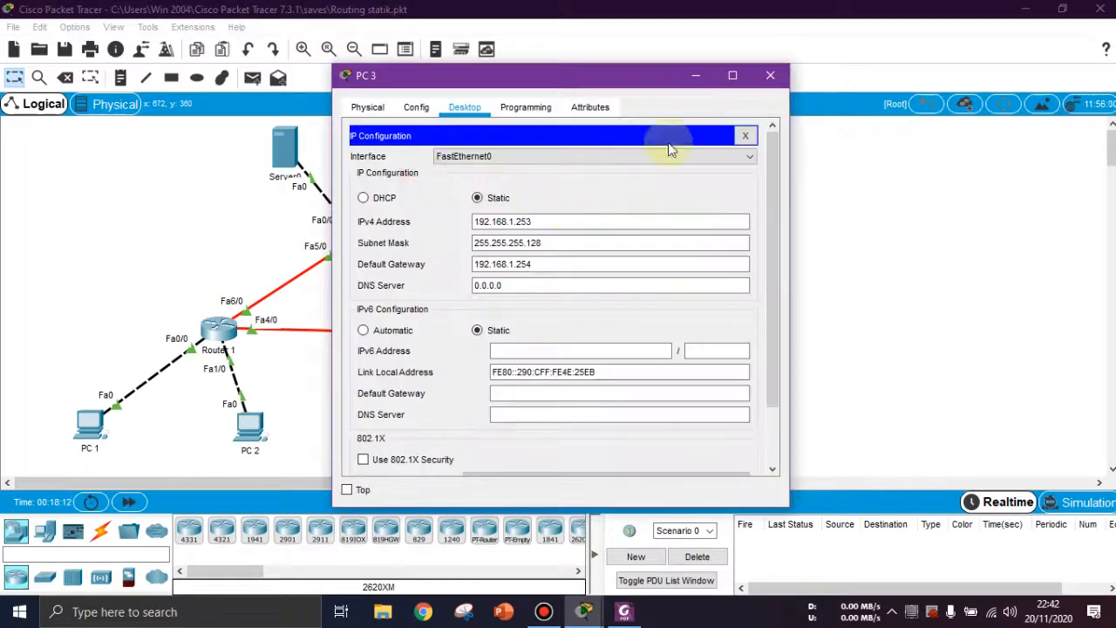
left_click(769, 75)
Step: Reopen PC 2's command prompt and run a tracert to PC 3's address, 192.168.1.253
left_click(251, 434)
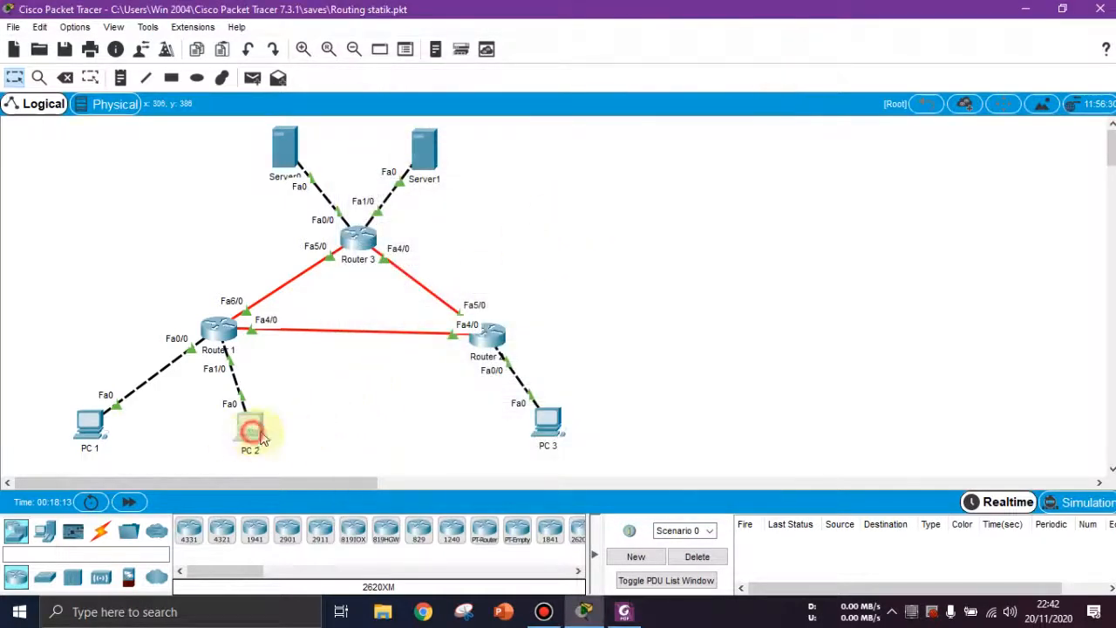
left_click(702, 188)
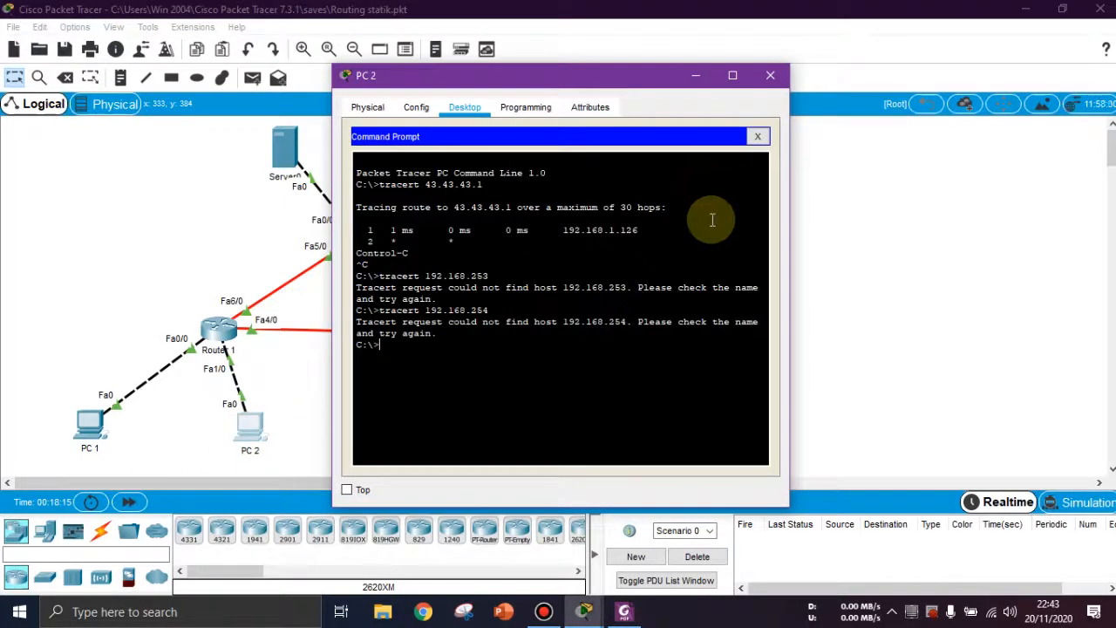
key("Up")
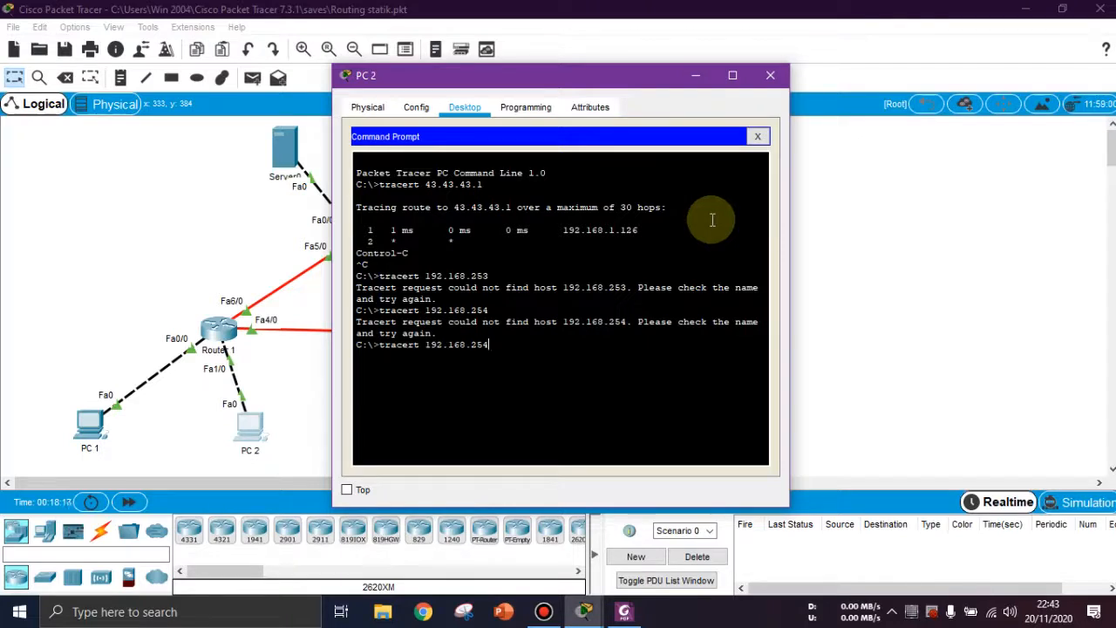
key("Right")
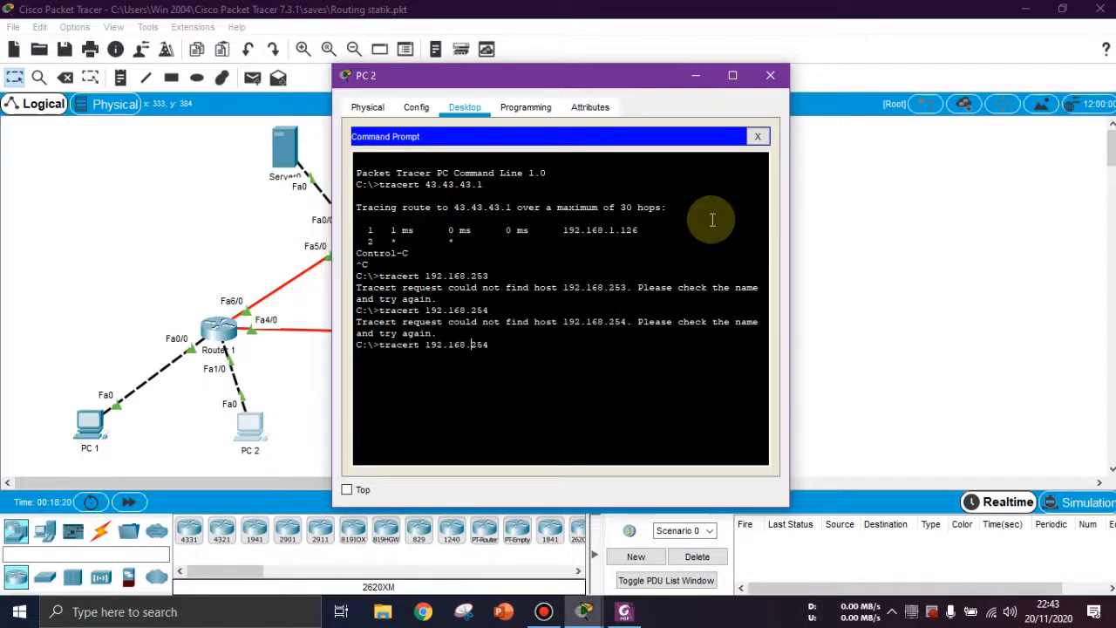
type(".2")
type("1")
key("BackSpace")
key("BackSpace")
type("53")
key("Return")
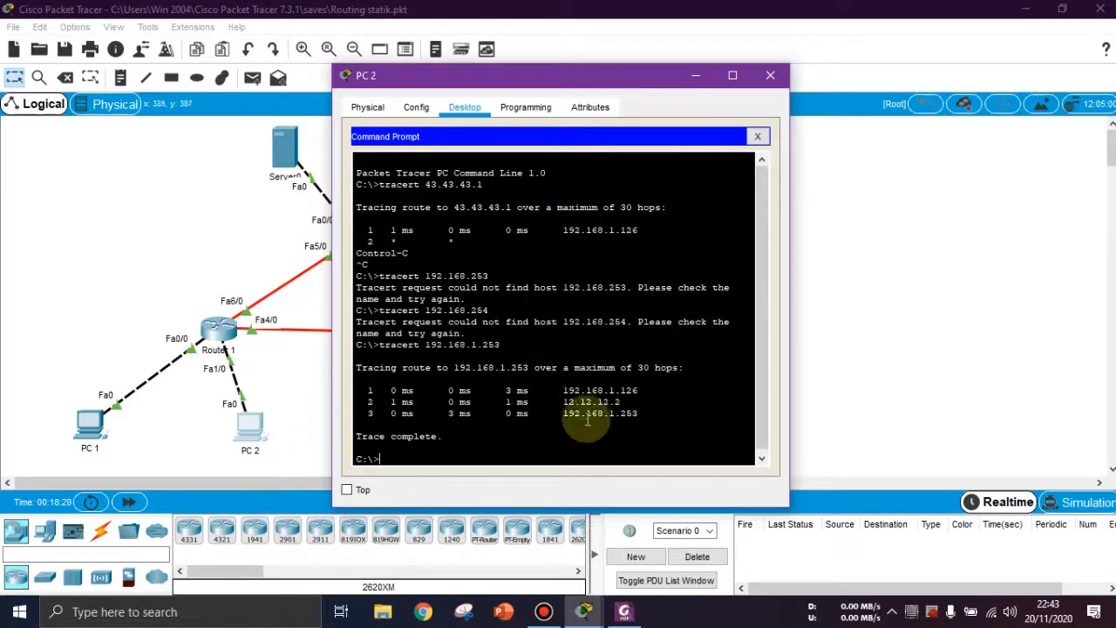
Step: Compare the hops traced to 192.168.1.253 with the router path in the topology and close PC 2's window
left_click_drag(656, 86, 764, 73)
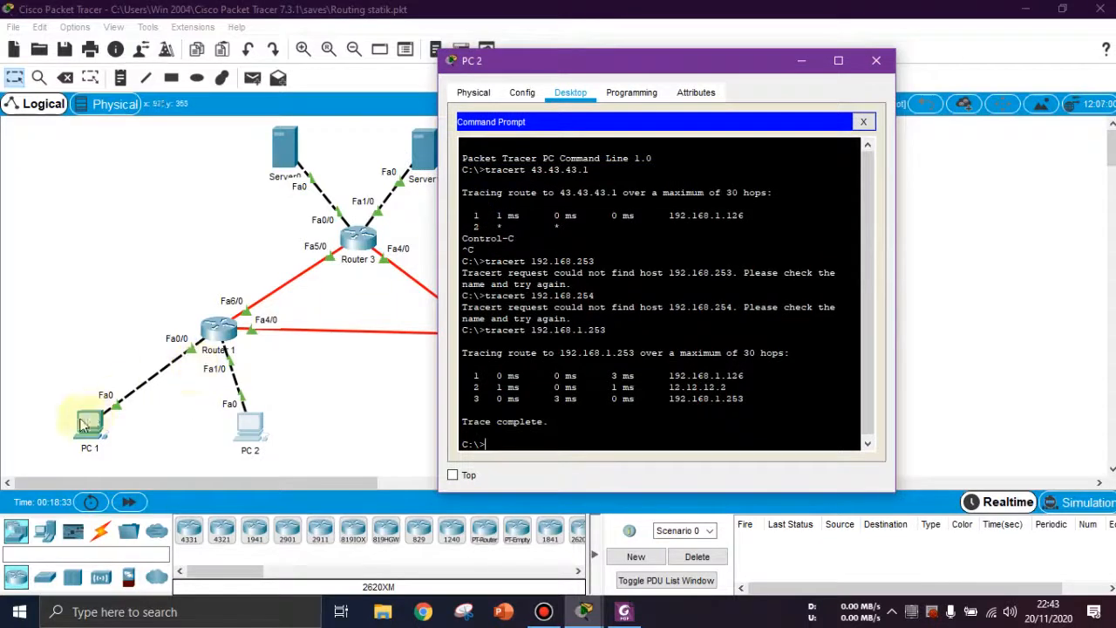
left_click_drag(667, 398, 745, 388)
left_click(745, 388)
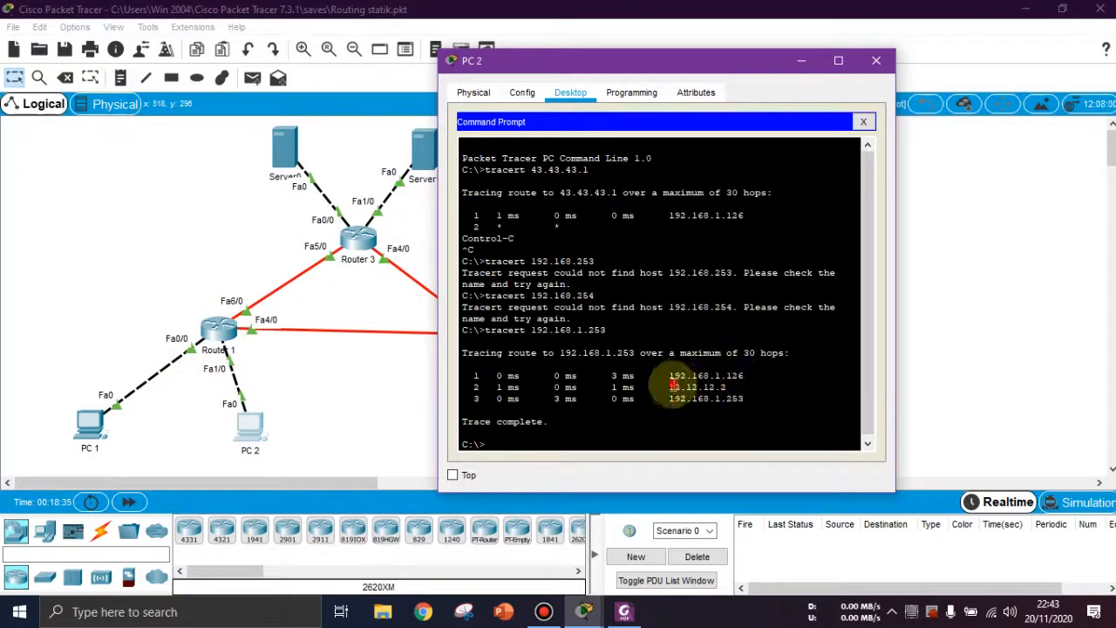
left_click_drag(698, 64, 934, 63)
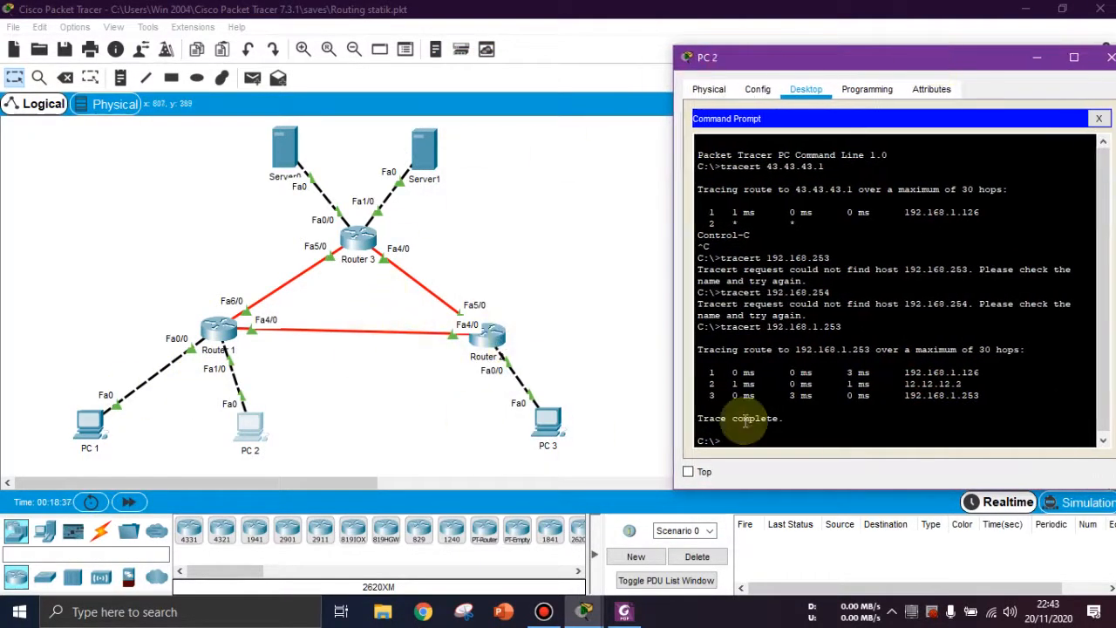
left_click(921, 383)
left_click(923, 394)
left_click(1104, 59)
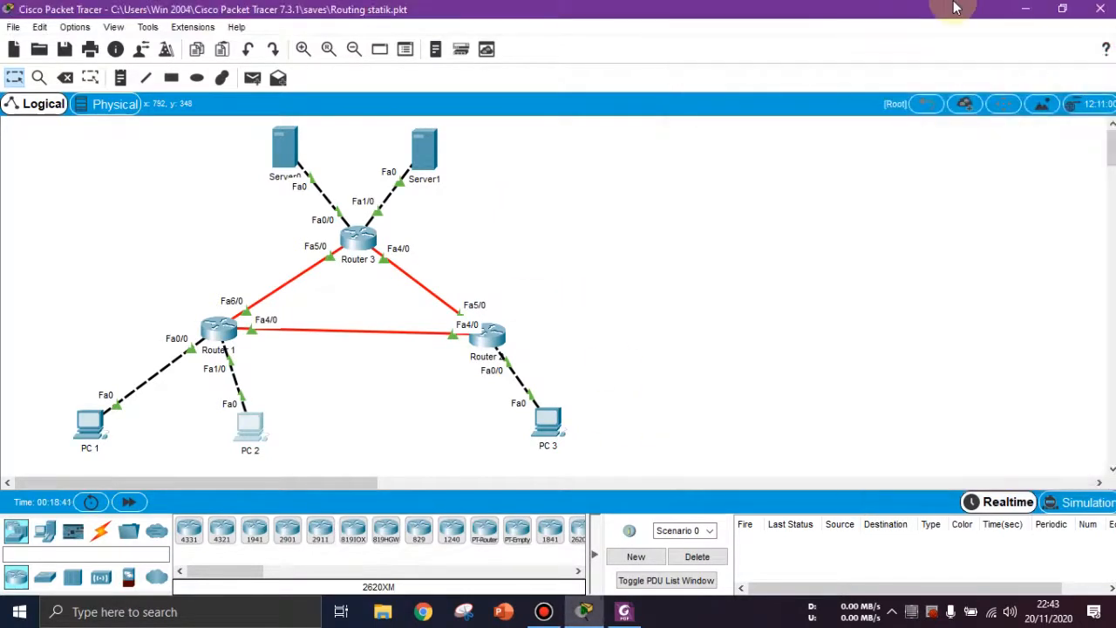
Step: Switch to the lab module PDF in Foxit PhantomPDF and review the simulation scenarios, tracing task and topology diagram
left_click(623, 613)
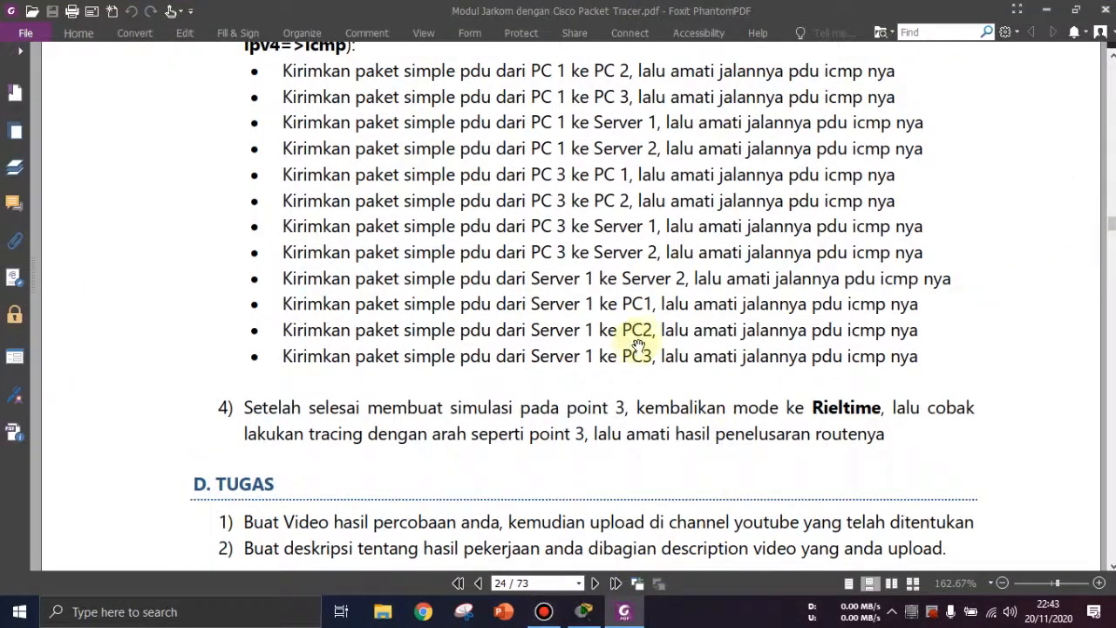
scroll(631, 349, "down", 1)
scroll(462, 437, "up", 3)
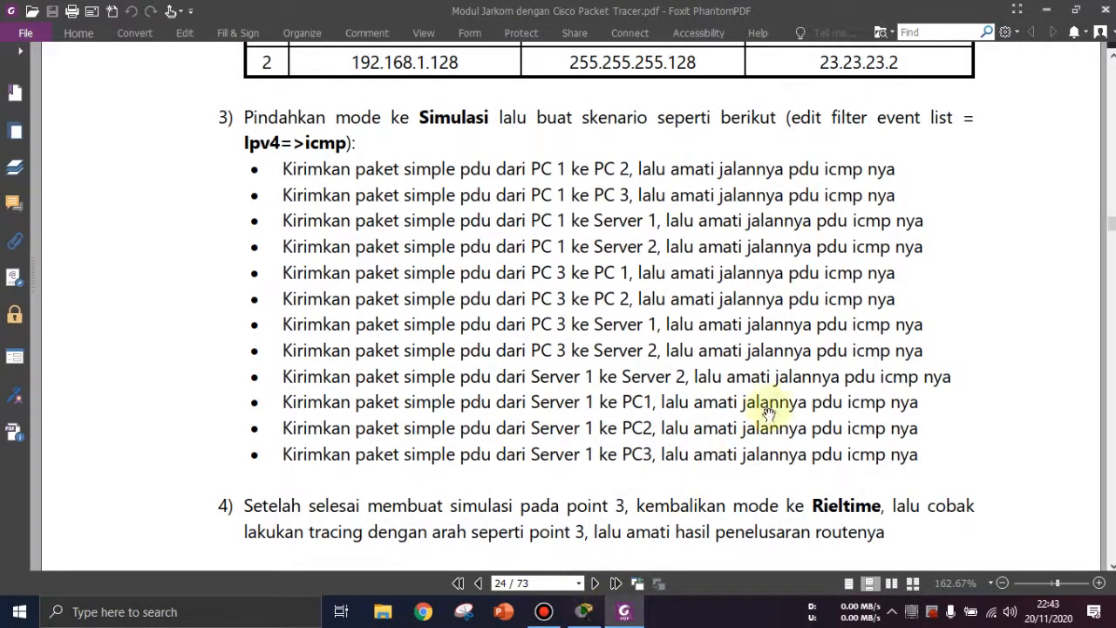
scroll(780, 462, "down", 1)
scroll(710, 418, "up", 3)
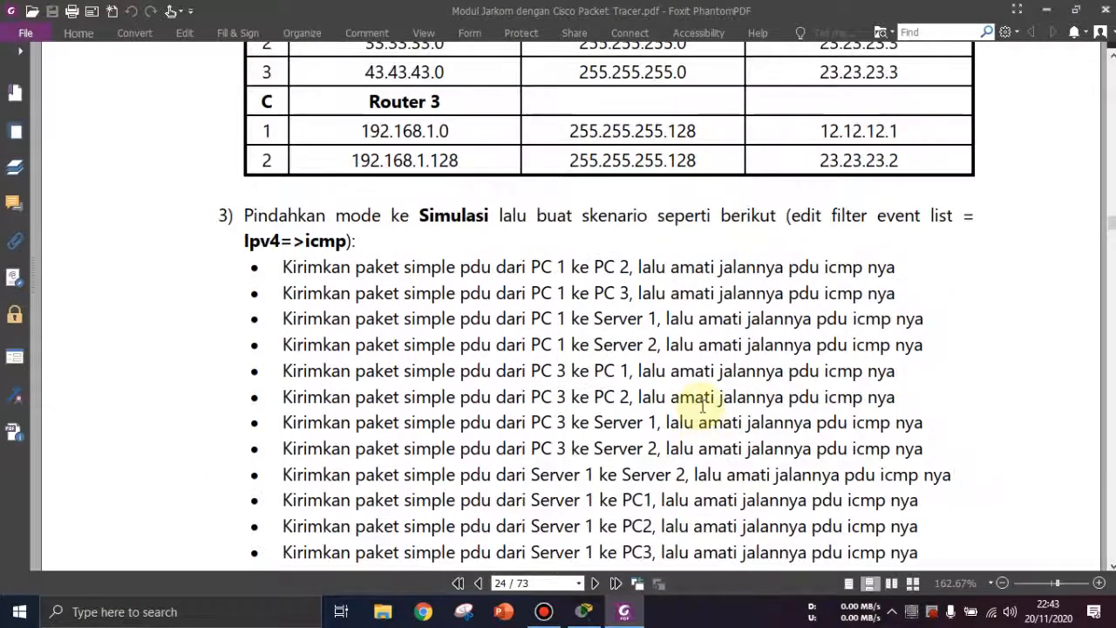
scroll(785, 375, "up", 5)
left_click_drag(1113, 226, 1113, 218)
scroll(826, 280, "down", 2)
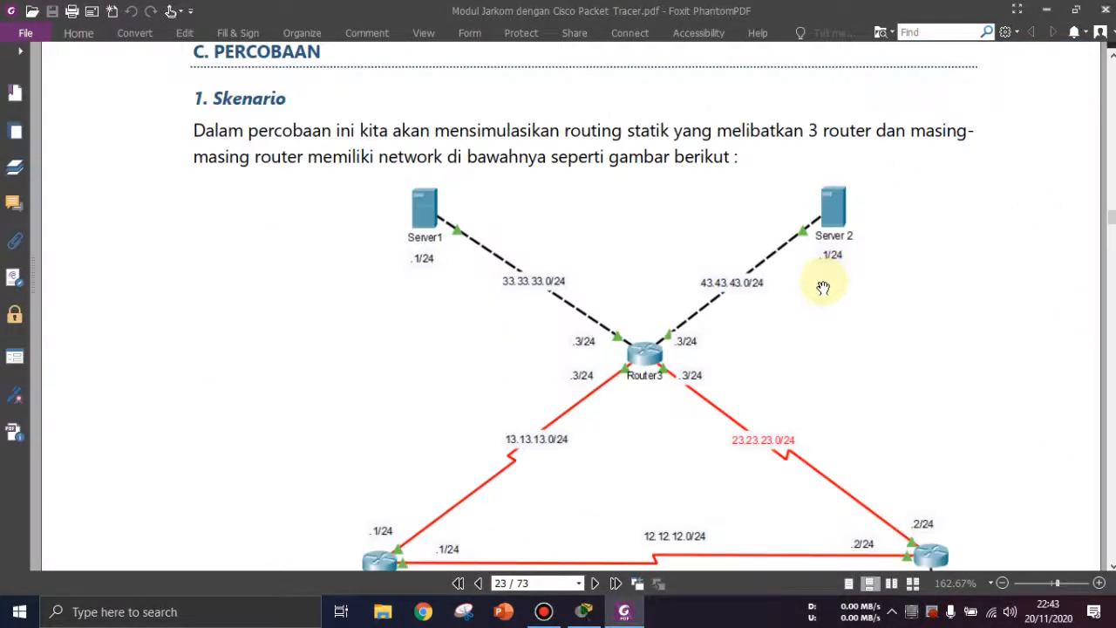
scroll(825, 284, "up", 5)
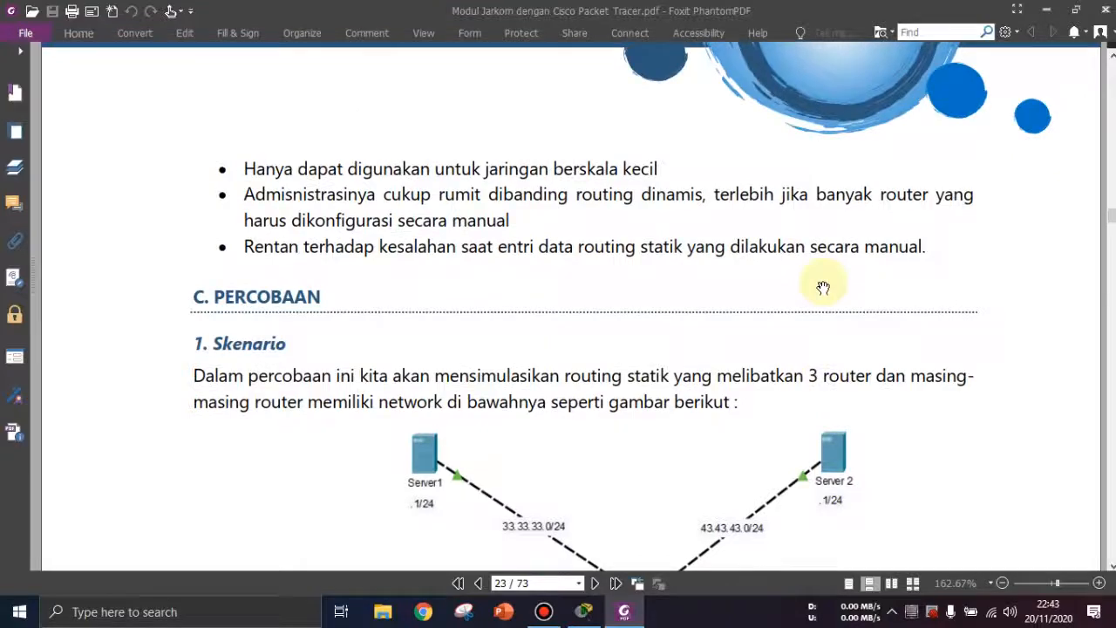
scroll(823, 287, "up", 1)
scroll(860, 317, "up", 4)
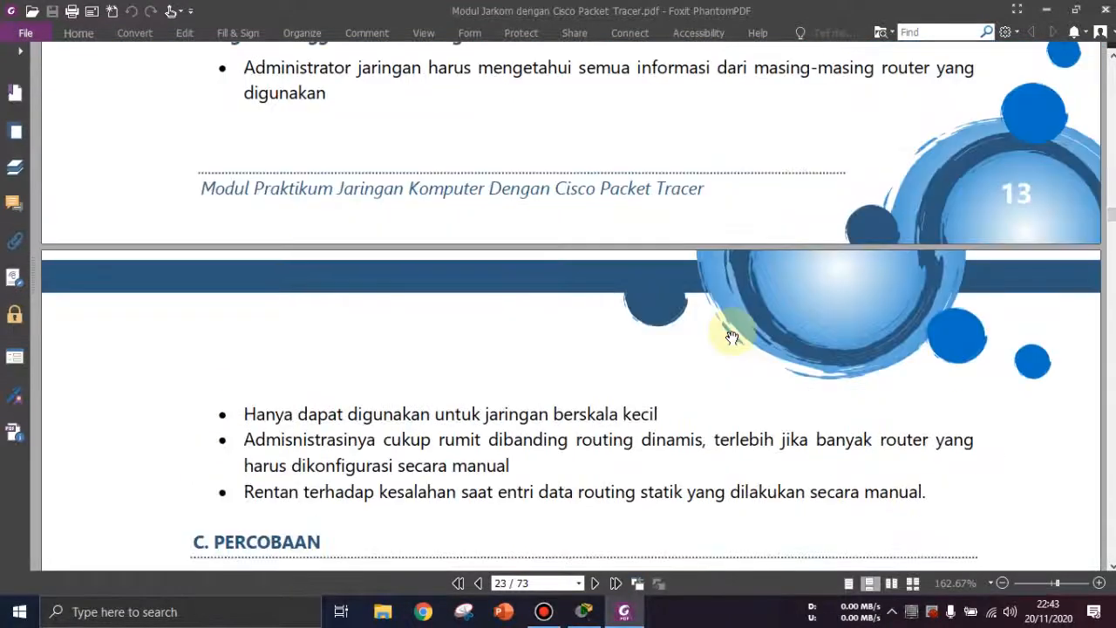